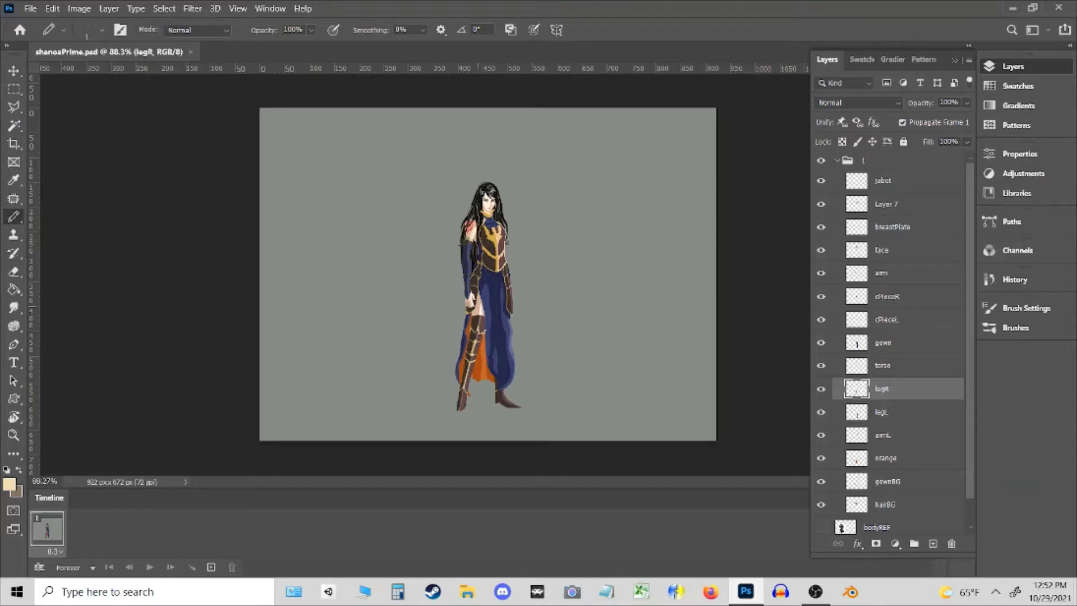
- Close the animation Timeline panel and zoom out to show the entire sprite canvas
key("z")
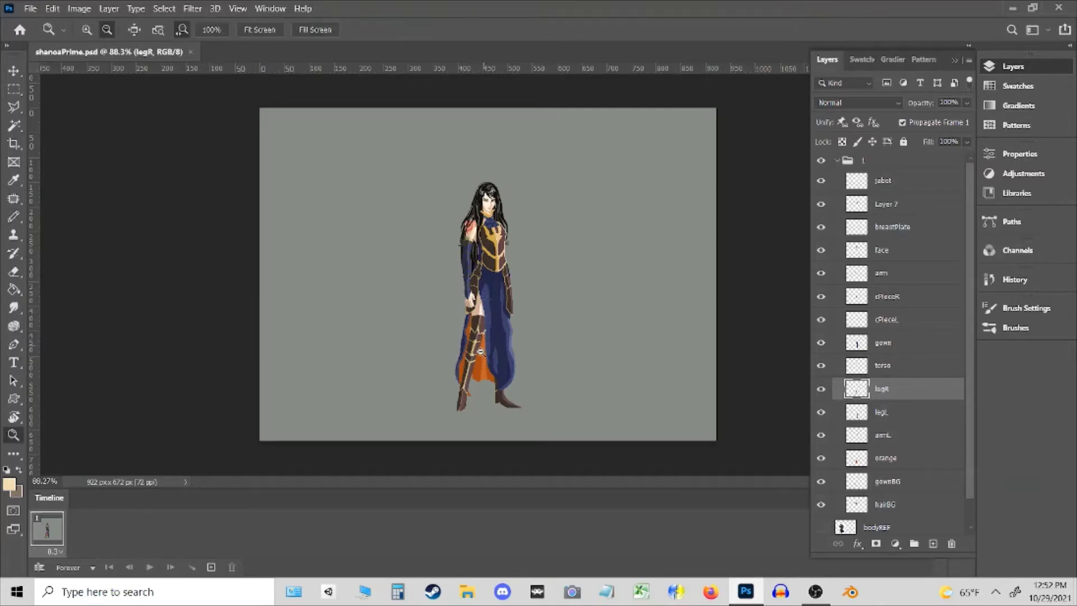
key("b")
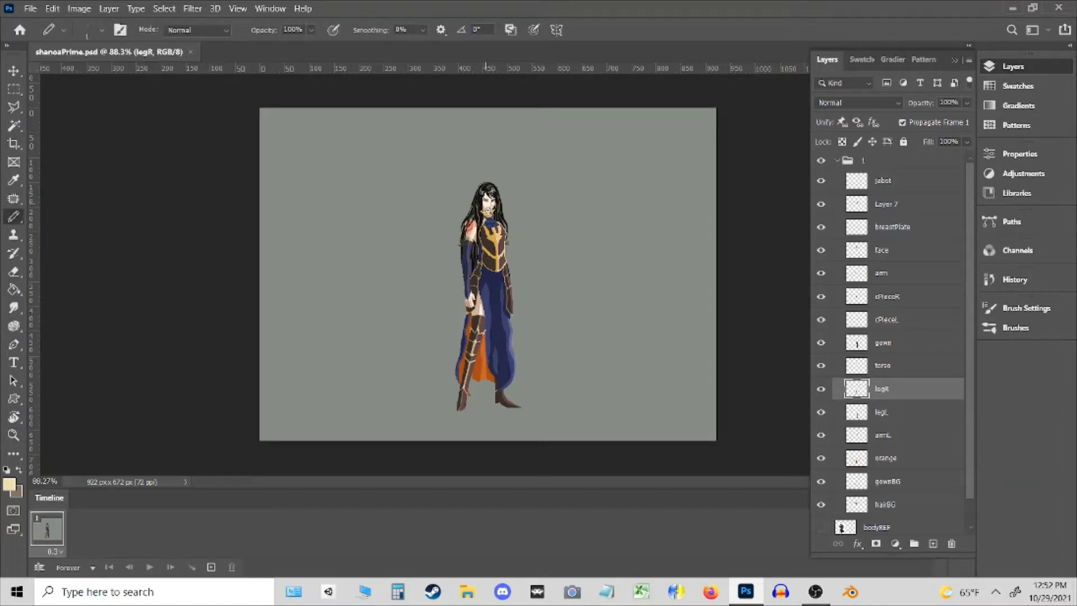
key("z")
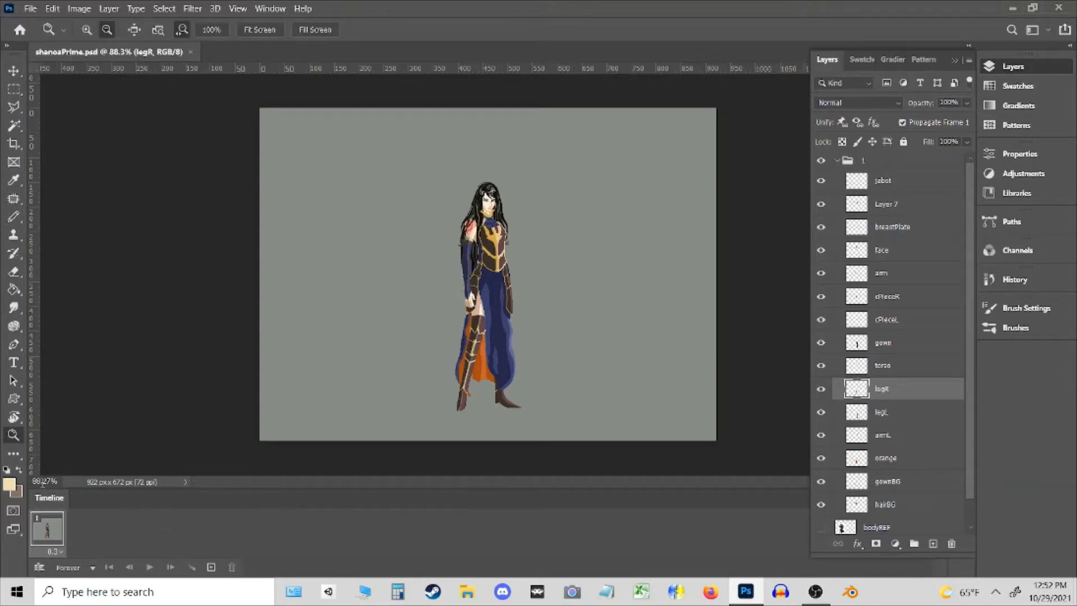
right_click(50, 498)
left_click(65, 413)
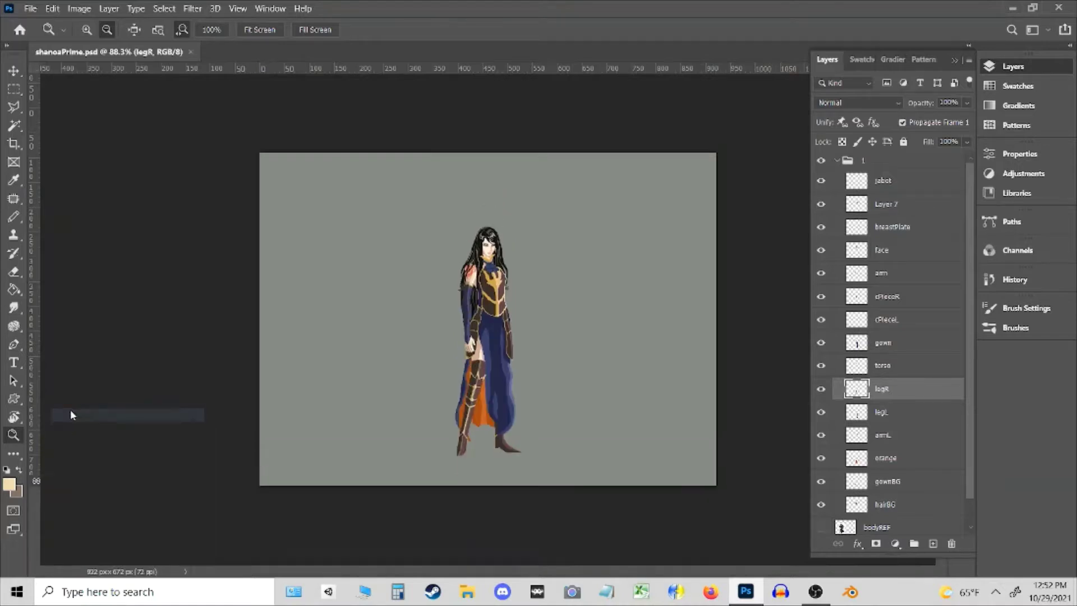
key("ctrl+0")
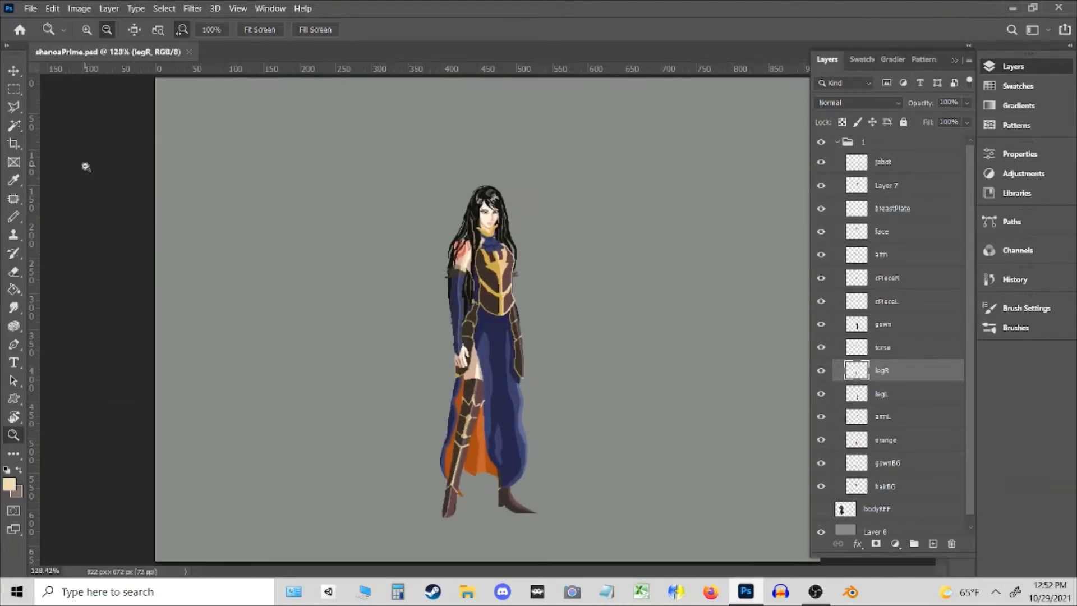
left_click_drag(425, 247, 435, 243)
- Reopen the Timeline panel from the Window menu and briefly check Layer 7's pixels
left_click(270, 9)
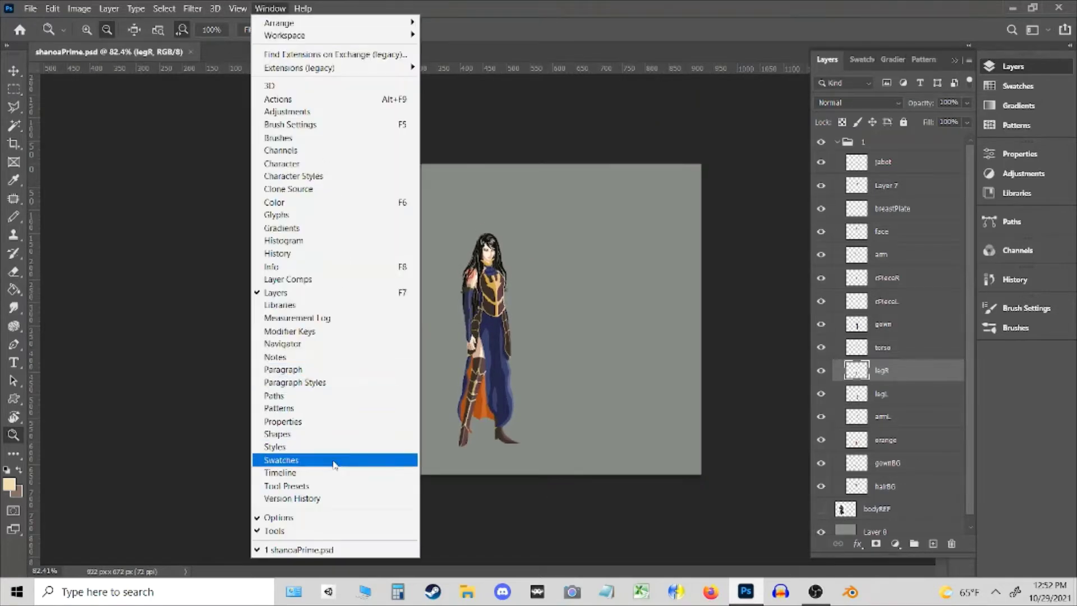
left_click(330, 472)
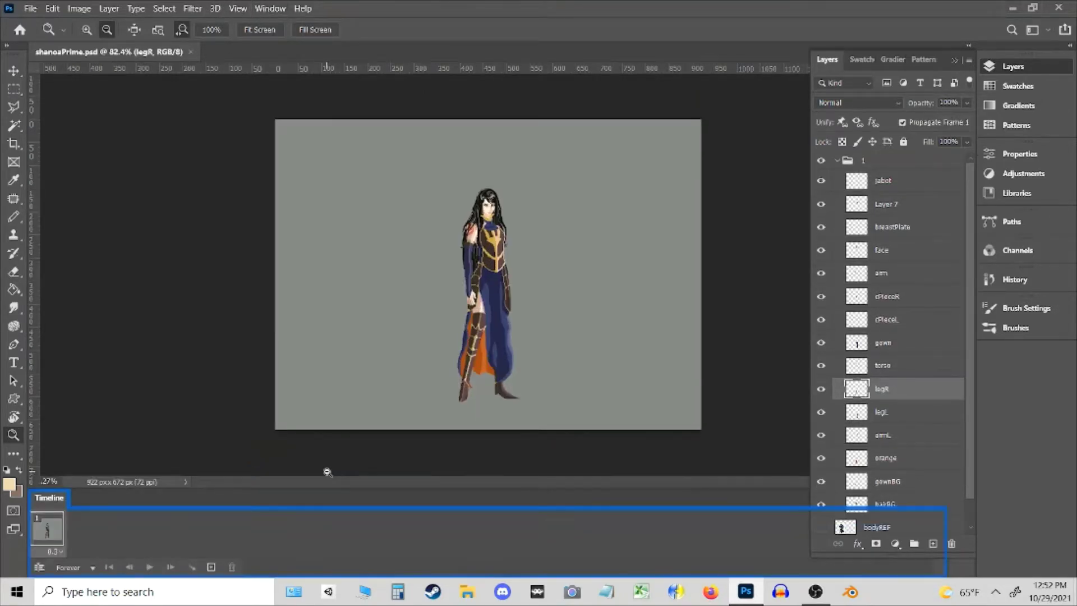
left_click(821, 204)
left_click(822, 205)
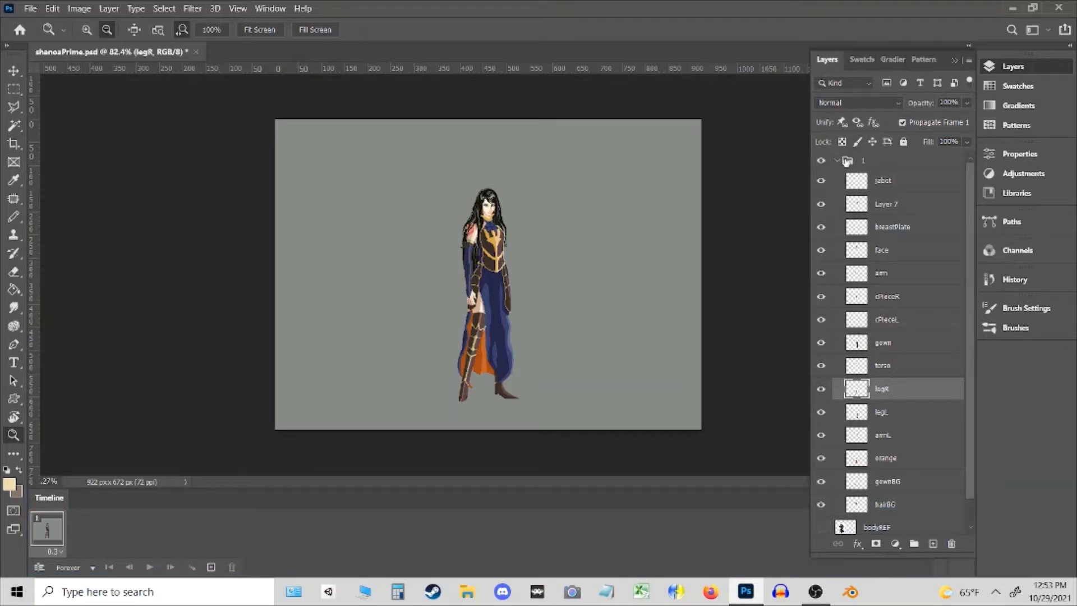
- Delete the bodyREF reference layer from group 1, then select the jabot layer
left_click(837, 161)
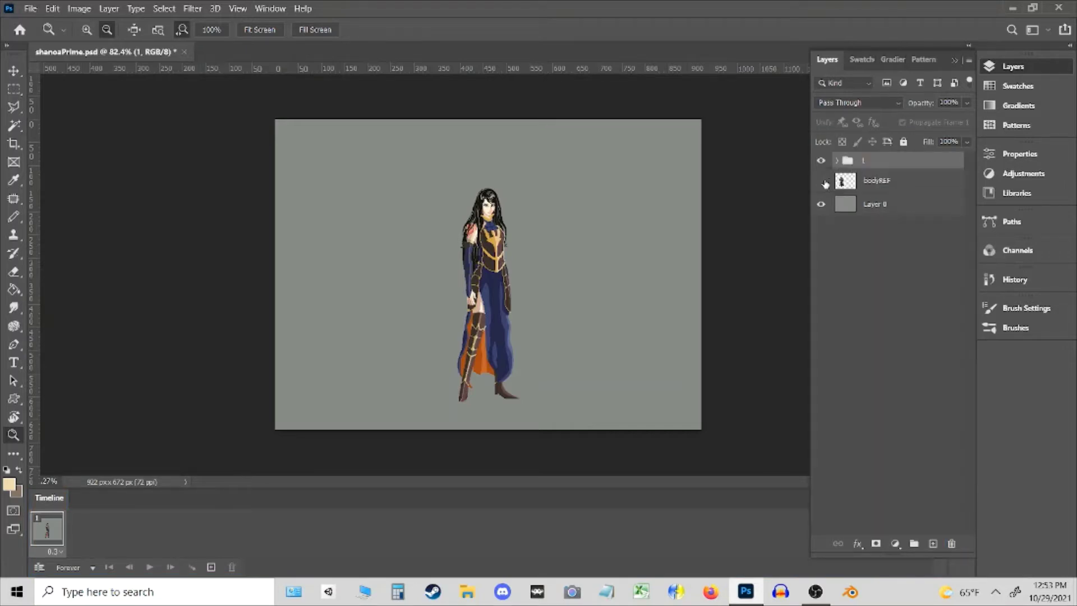
left_click(823, 184)
left_click(855, 186)
key("Delete")
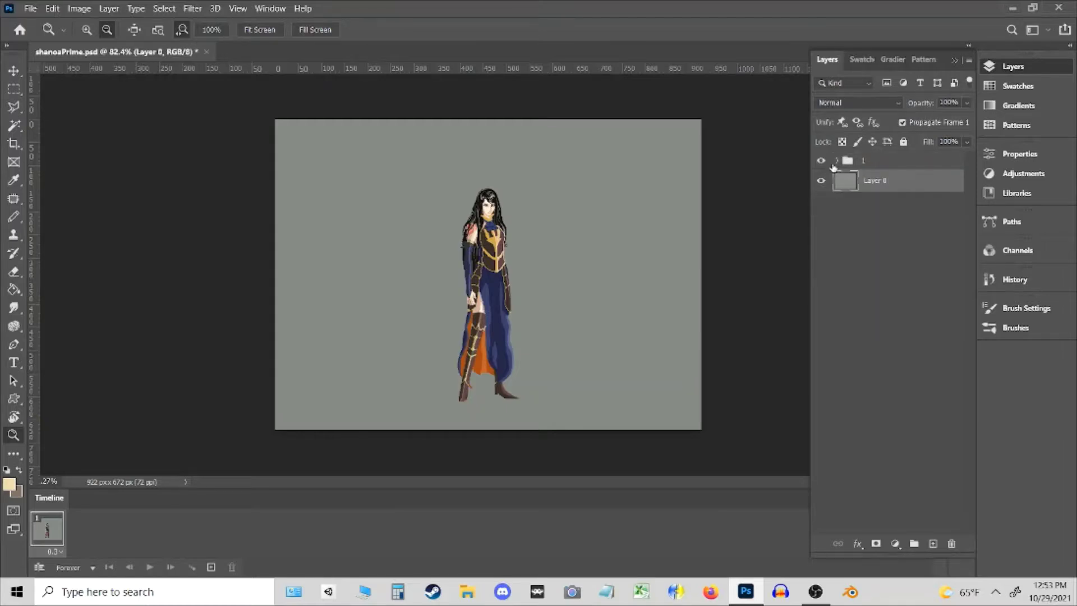
left_click(837, 161)
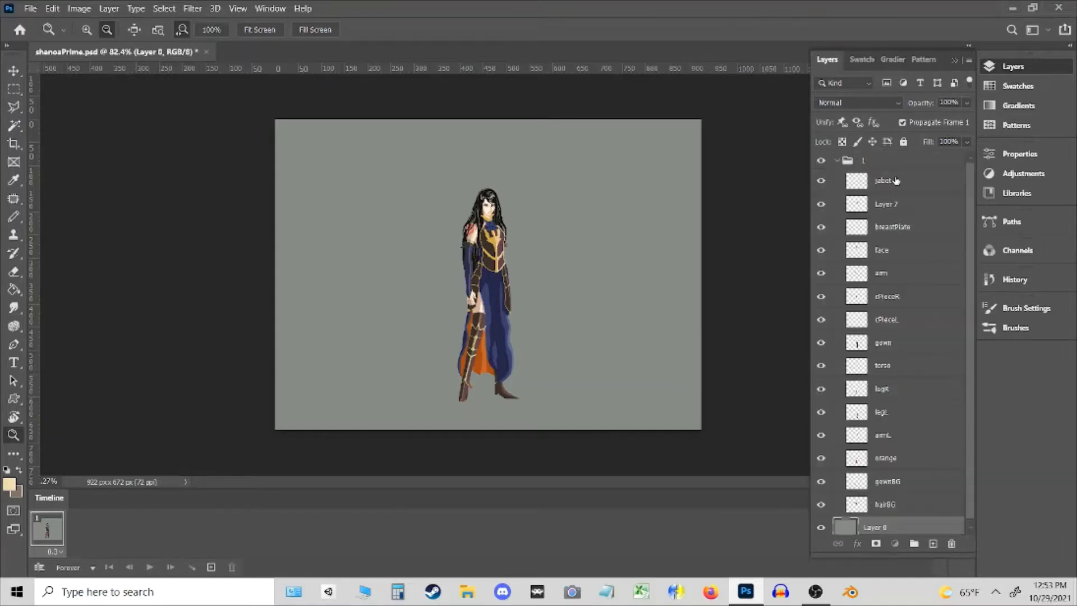
left_click(898, 181)
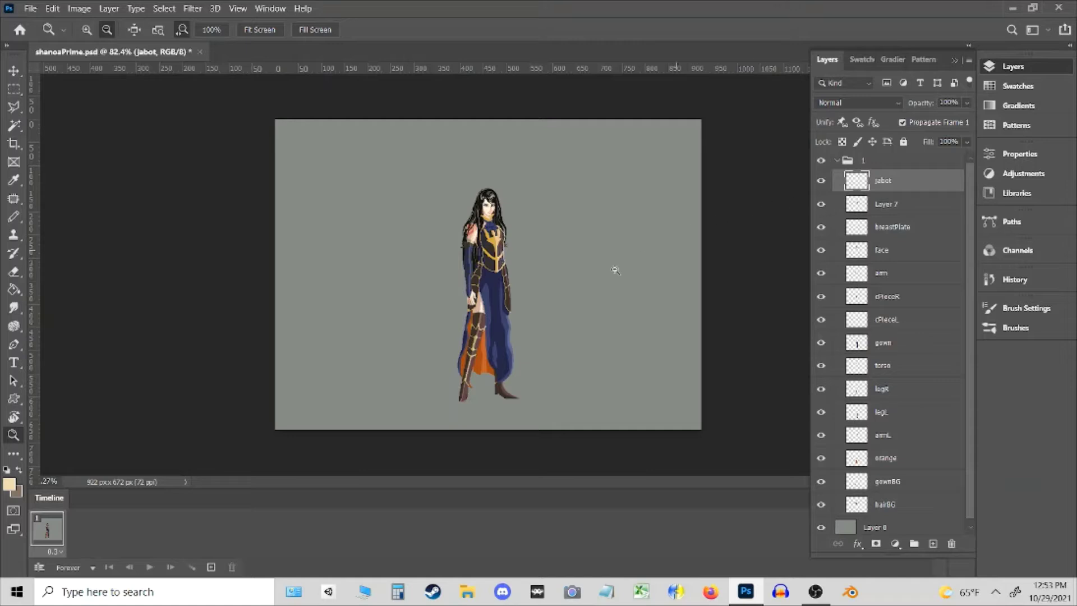
- Zoom in on the torso and merge Layer 7 down into breastPlate
left_click_drag(496, 239, 586, 237)
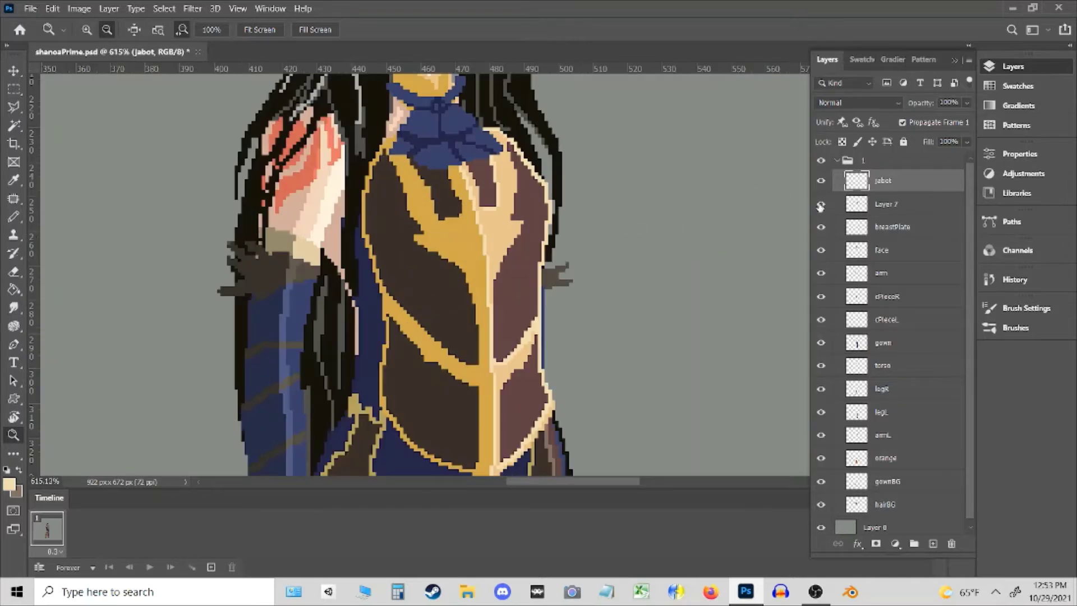
left_click(821, 204)
left_click(821, 204)
right_click(908, 205)
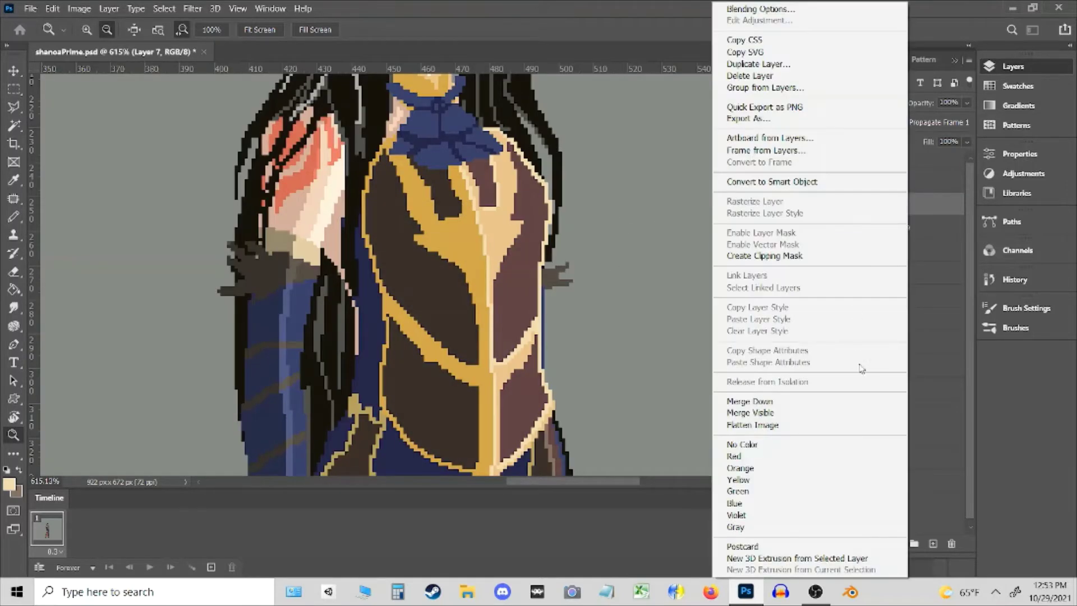
left_click(857, 401)
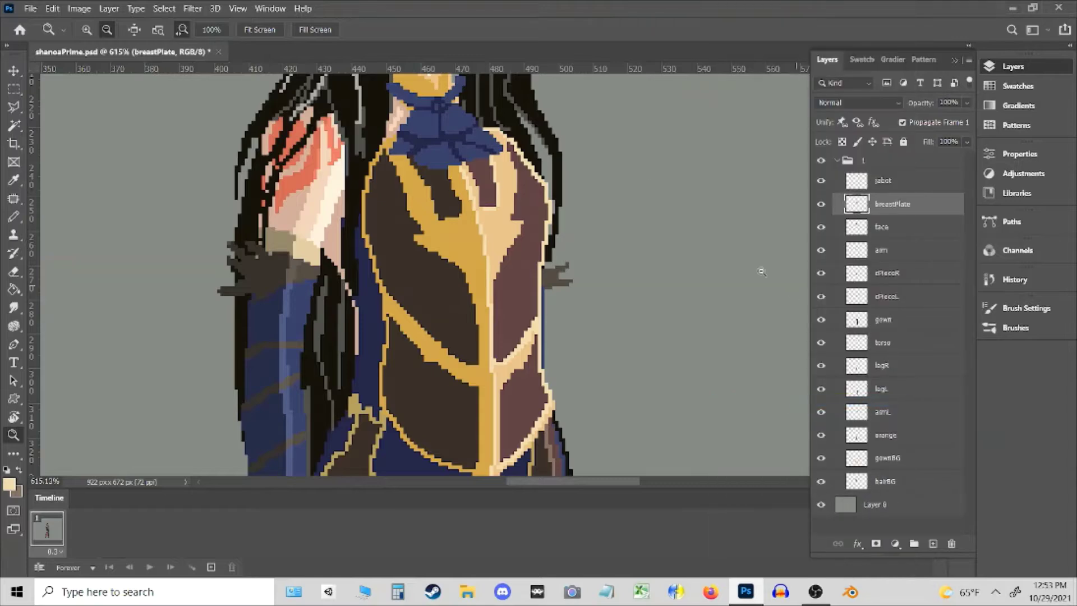
- Pan across the torso and marquee-select patches near the shoulder and gold breastplate
left_click_drag(612, 240, 673, 243)
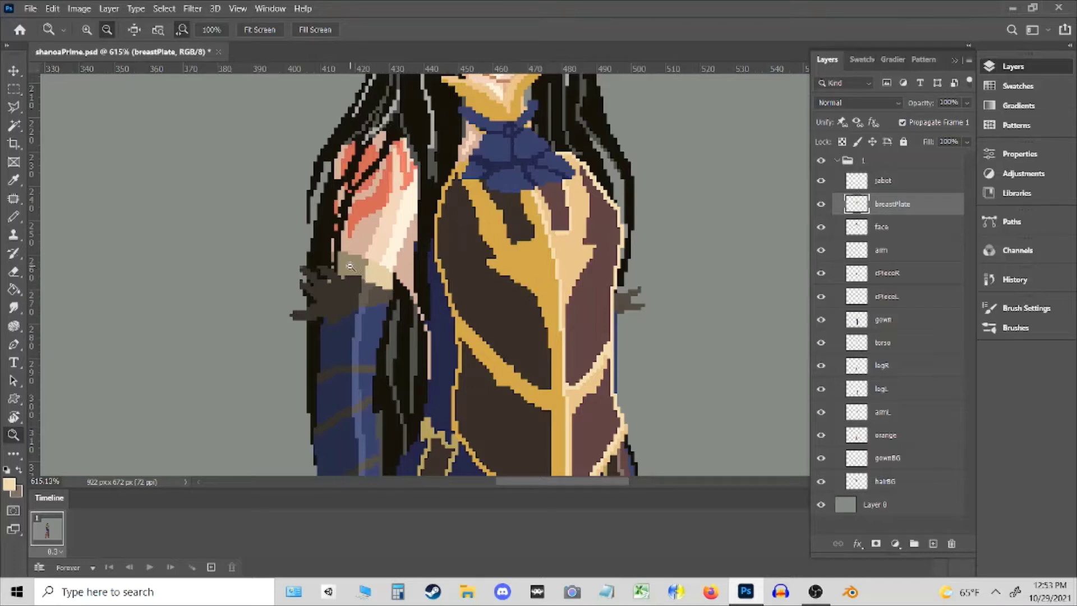
key("m")
left_click_drag(318, 241, 404, 290)
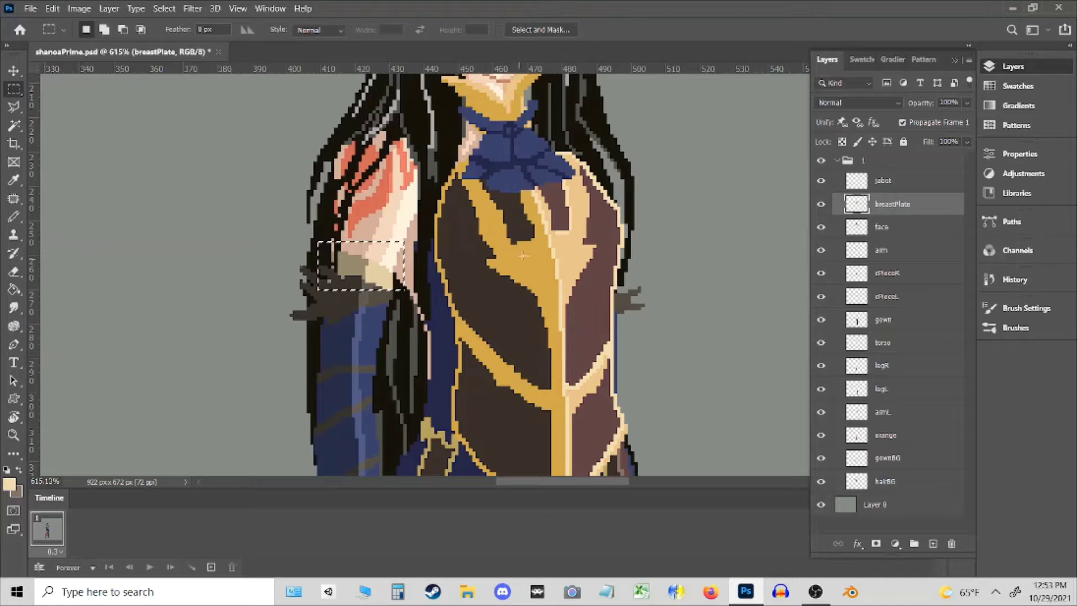
left_click_drag(528, 238, 577, 273)
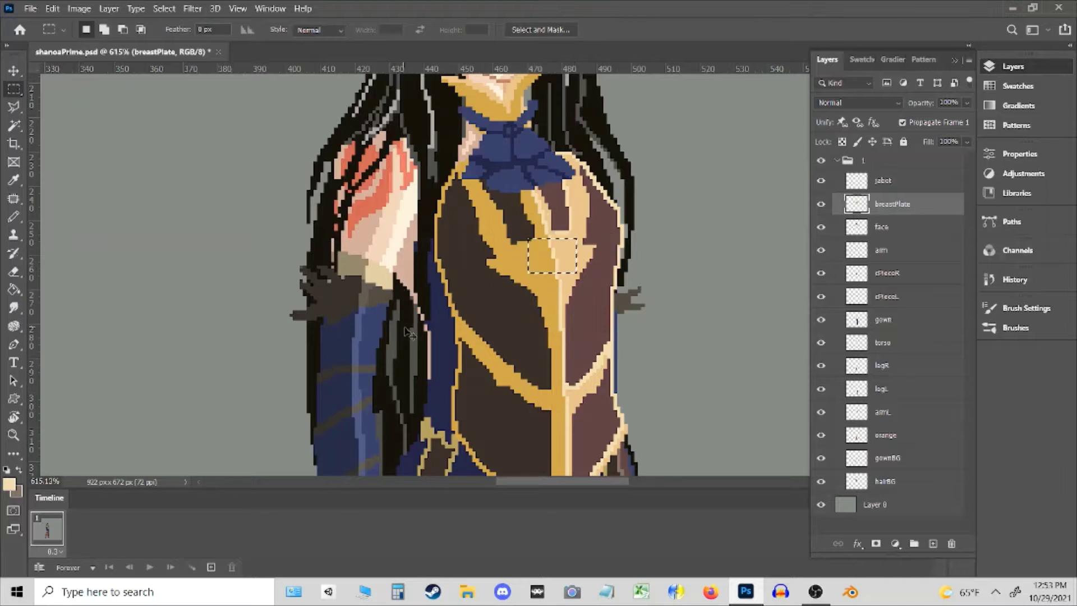
- Save and deselect, zoom in on the hand, and add a new layer above the arm
key("ctrl+s")
key("ctrl+d")
key("i")
left_click(573, 263)
key("b")
key("w")
left_click(881, 250)
key("i")
key("z")
left_click_drag(600, 224, 533, 292)
left_click_drag(541, 336, 628, 336)
key("b")
left_click(933, 544)
- Repaint the hand's shading with sampled pink skin and brown tones using the Pencil
key("i")
left_click(511, 301)
key("b")
left_click_drag(506, 293, 514, 315)
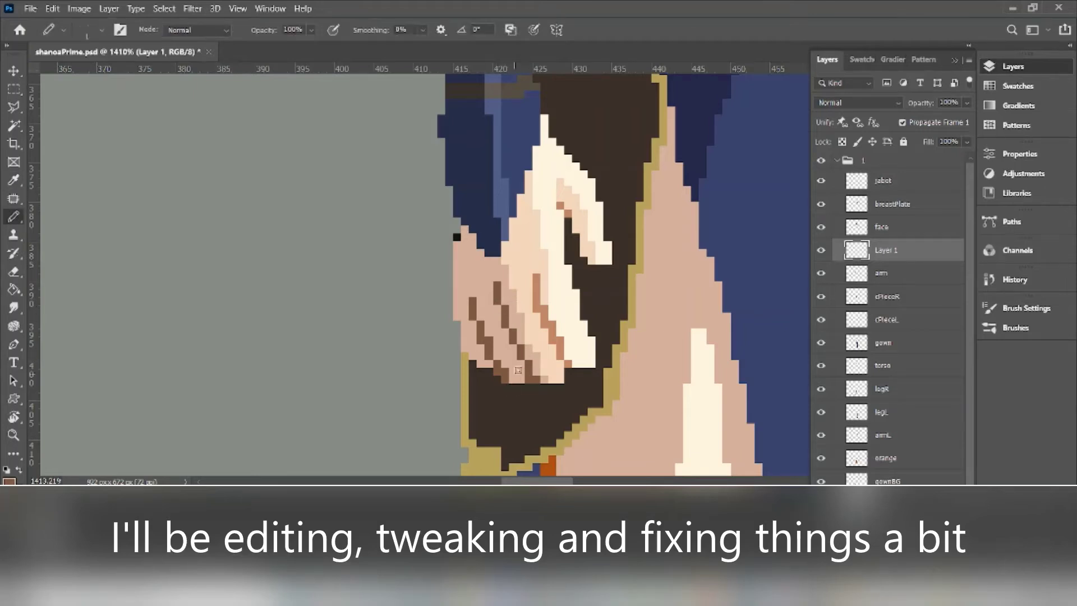
key("i")
left_click(521, 357)
key("b")
left_click(528, 364)
left_click(528, 380)
- Merge the new layer down into arm and erase stray pixels at the hand's edge
key("e")
key("ctrl+e")
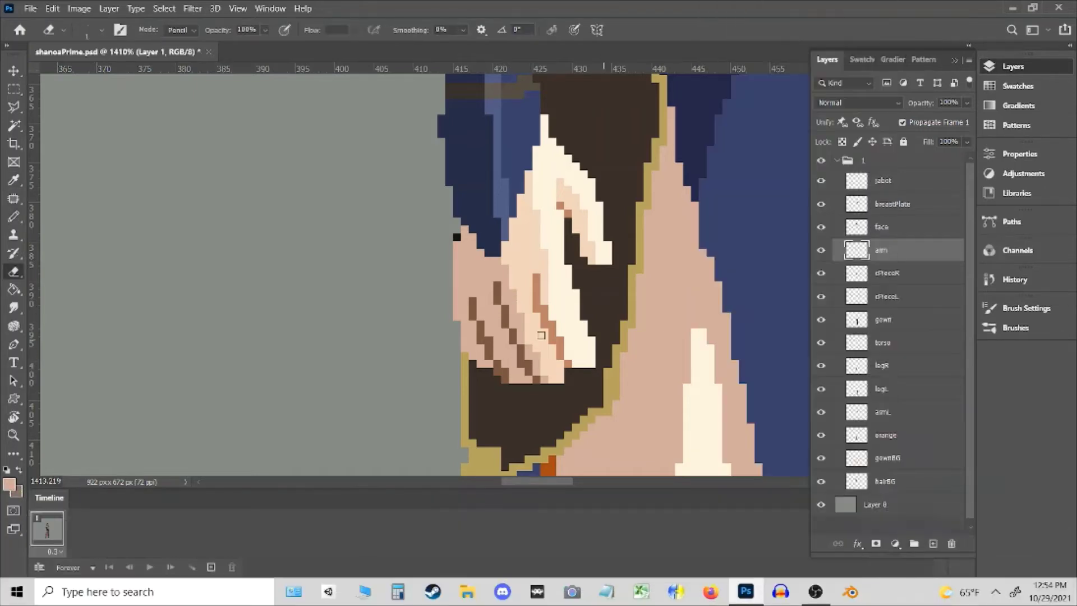
mouse_move(458, 317)
left_mouse_down()
mouse_move(457, 245)
mouse_move(457, 277)
left_mouse_up()
key("b")
key("e")
left_click_drag(567, 265, 575, 312)
- Fill the dark notch on the hand with the sampled cream highlight colour
scroll(578, 280, "down", 6)
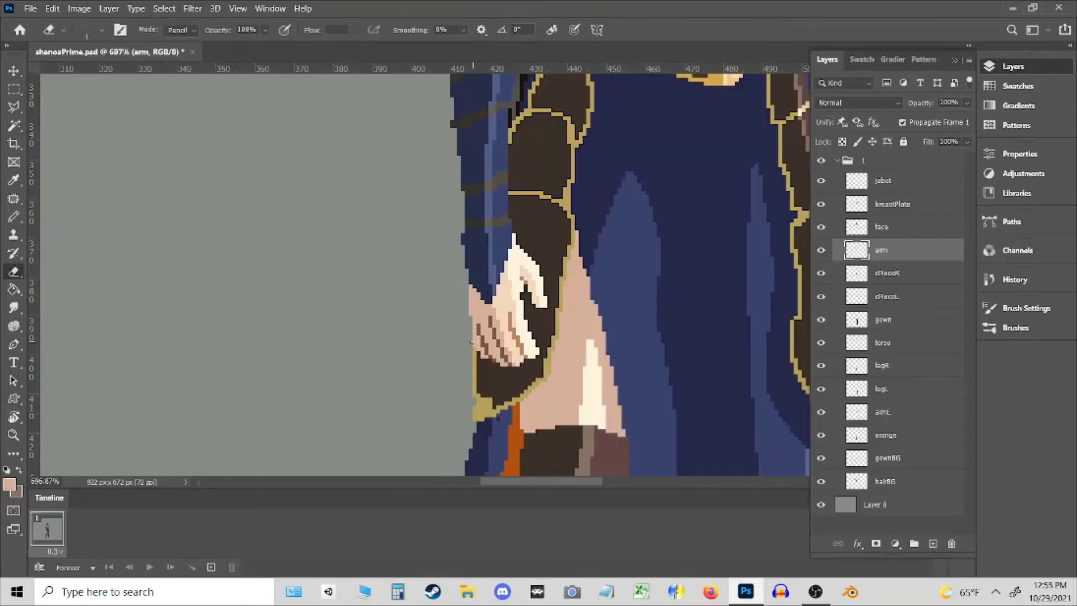
scroll(578, 337, "up", 4)
key("i")
key("b")
mouse_move(495, 300)
left_mouse_down()
mouse_move(520, 301)
mouse_move(487, 309)
left_mouse_up()
left_click(481, 315, "alt")
key("e")
mouse_move(521, 292)
left_mouse_down()
mouse_move(488, 292)
mouse_move(505, 292)
left_mouse_up()
- Move breastPlate lower in the layer stack, below the arm pieces
scroll(511, 335, "down", 6)
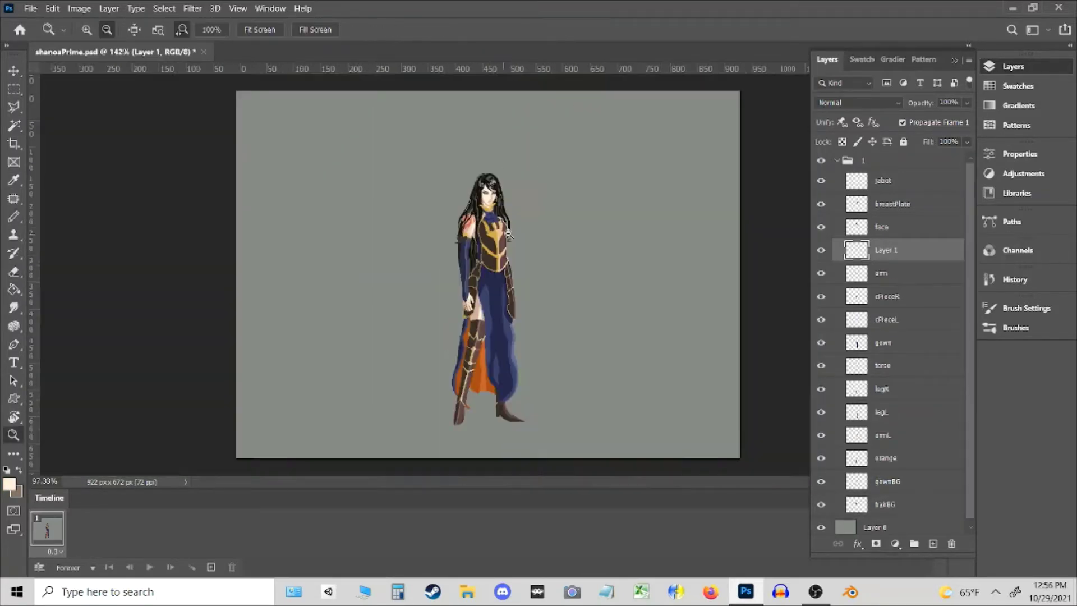
scroll(479, 259, "up", 6)
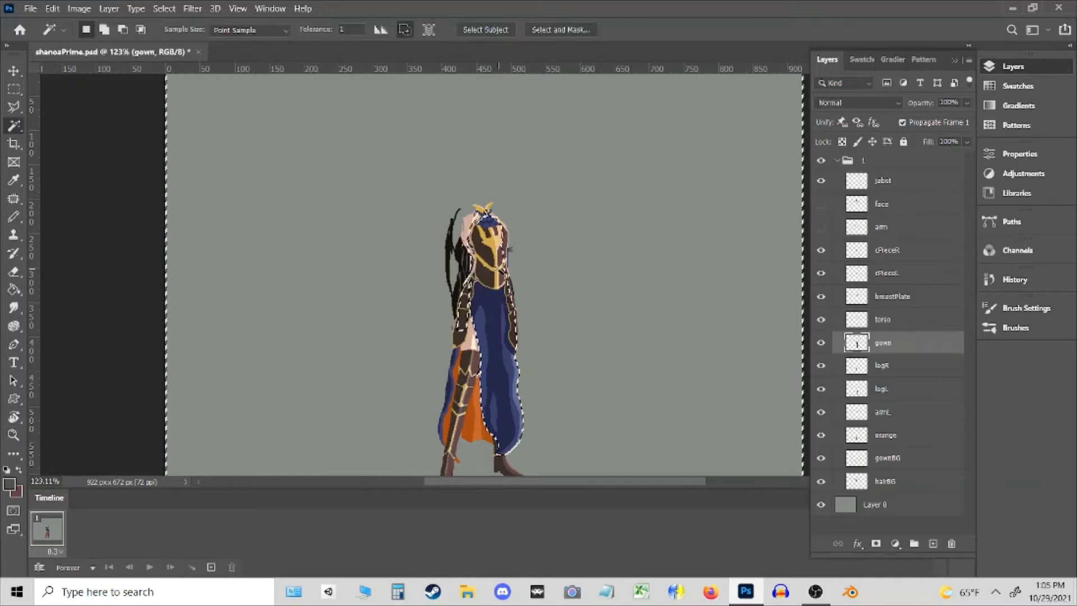
scroll(488, 281, "up", 4)
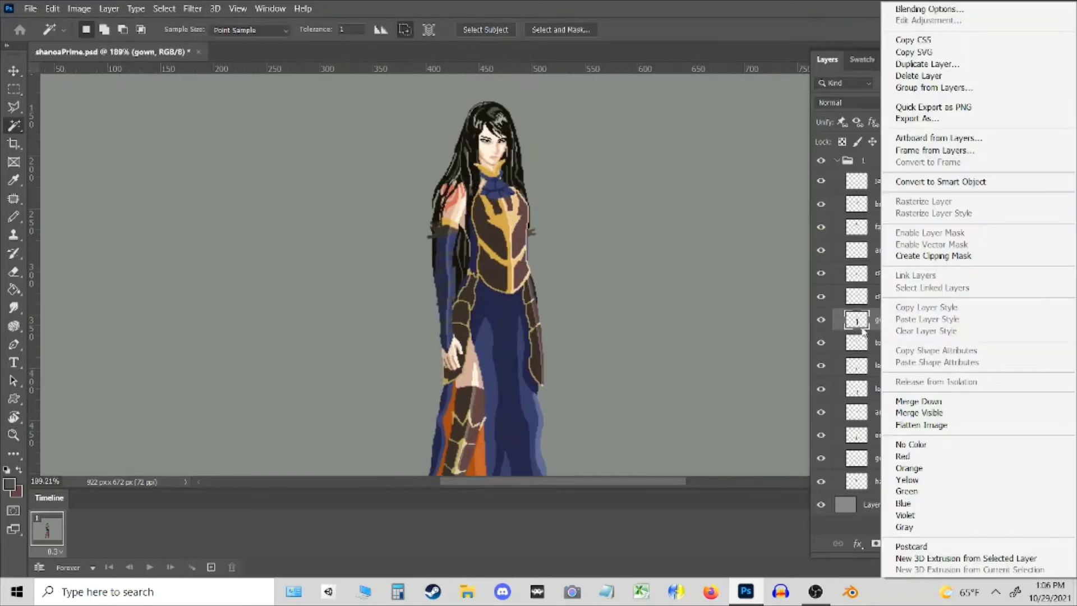
left_click(901, 481)
left_click(892, 203)
left_click_drag(884, 320, 884, 354)
mouse_move(893, 204)
left_mouse_down()
mouse_move(879, 308)
mouse_move(903, 309)
left_mouse_up()
- Select the arm and armL layers, save the file, and adjust the layer list
key("e")
left_click(891, 204)
left_click(892, 227)
key("b")
left_click(883, 413)
scroll(529, 211, "up", 5)
key("z")
scroll(529, 212, "down", 10)
key("ctrl+s")
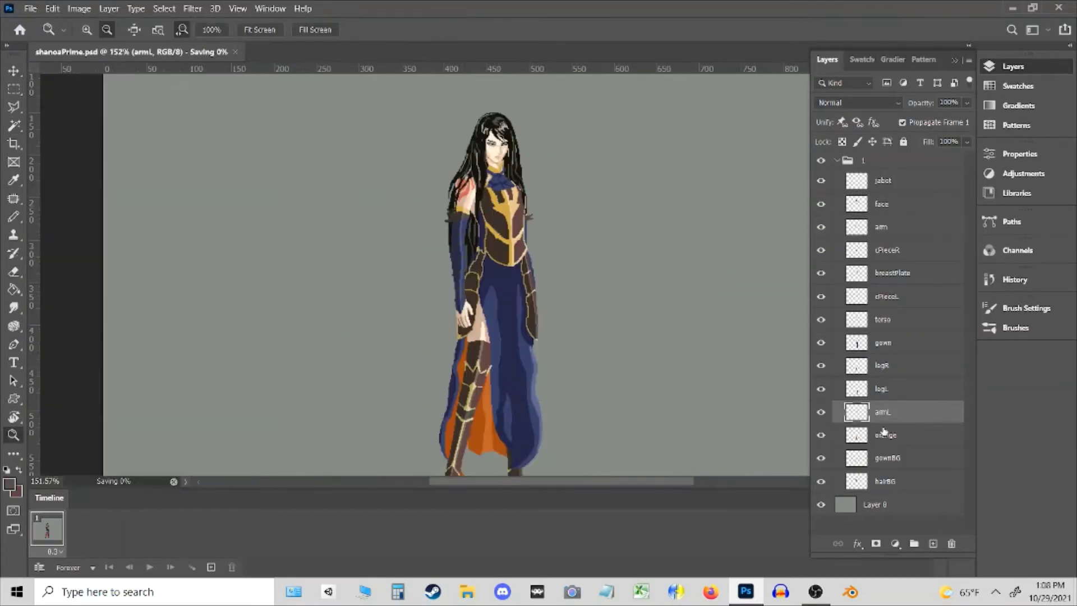
left_click_drag(821, 181, 821, 296)
left_click(821, 343)
scroll(561, 451, "up", 2)
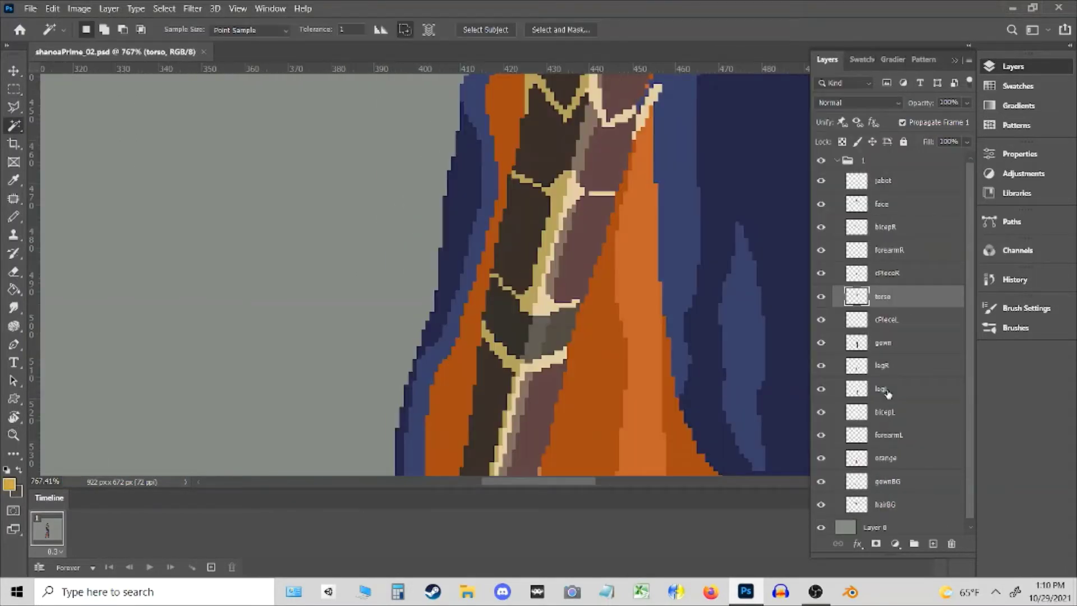
- On the legR layer, draw a rectangular marquee around the right knee area
left_click(881, 365)
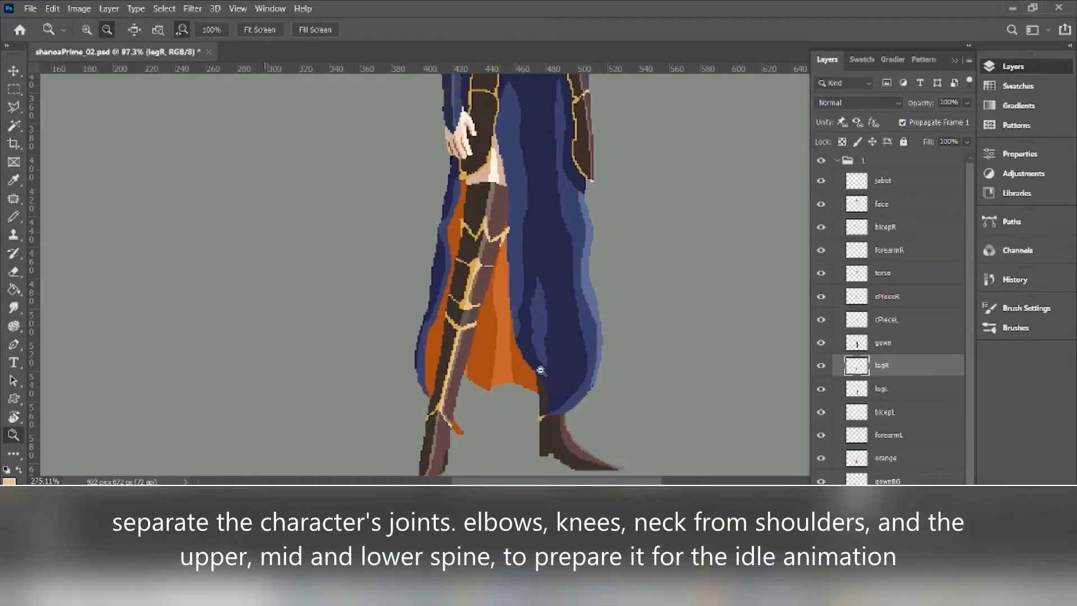
key("m")
scroll(540, 370, "down", 2)
left_click_drag(340, 456, 568, 273)
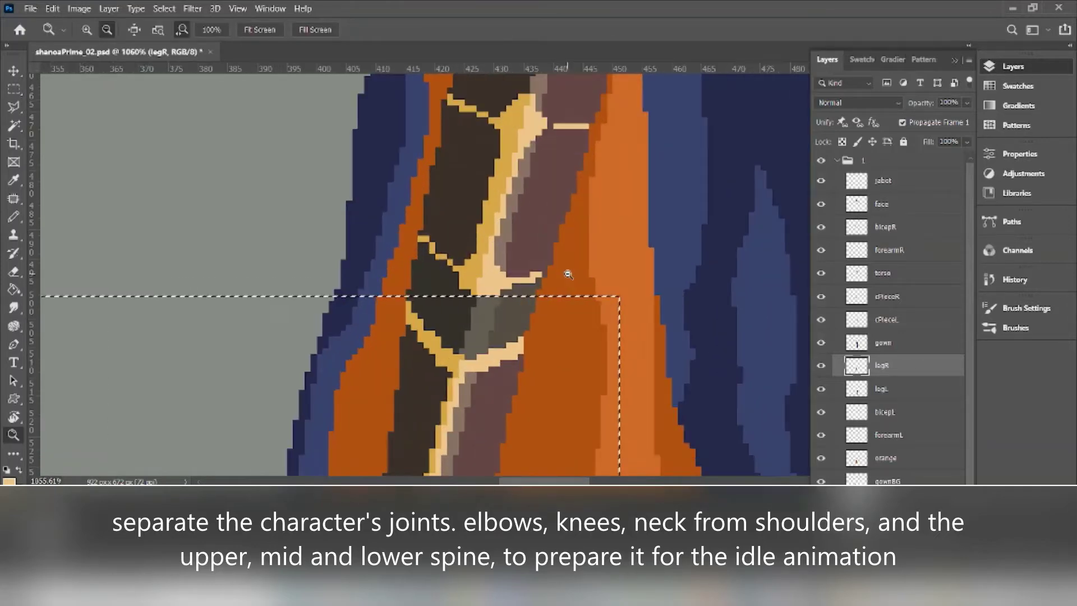
key("m")
left_click_drag(442, 279, 517, 268)
- Refine the selection with the Magic Wand to the lower leg below the knee, then zoom out
key("w")
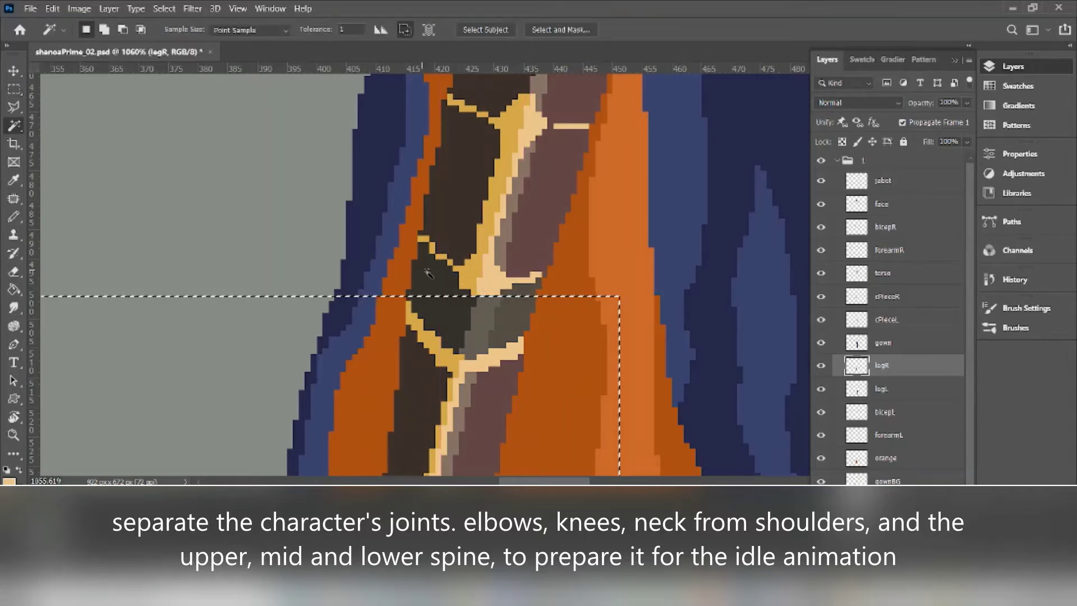
left_click(433, 278, "shift")
left_click(496, 308, "shift")
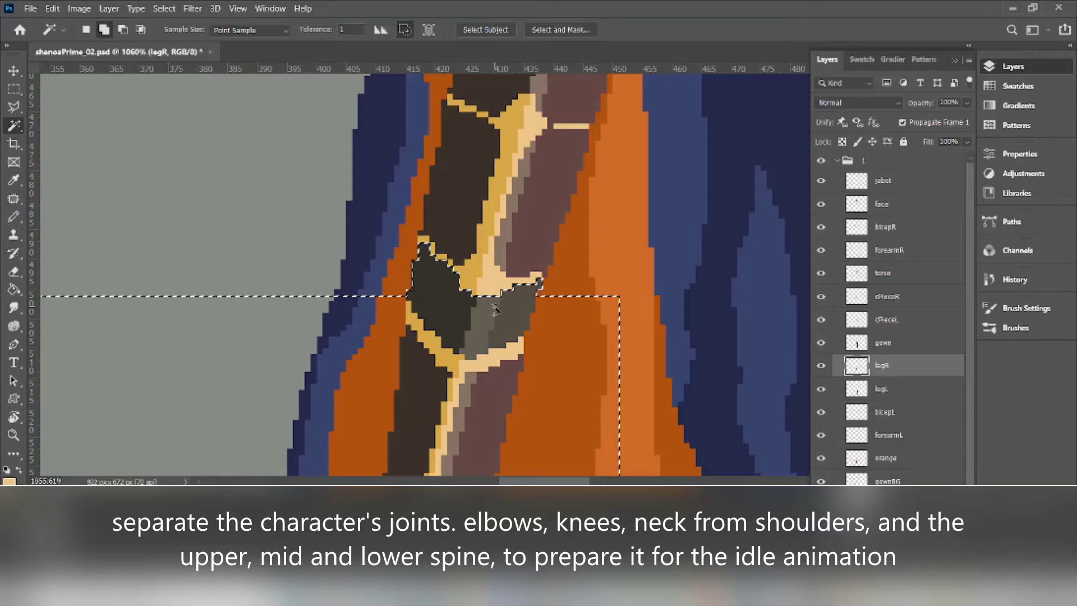
left_click(361, 261, "alt")
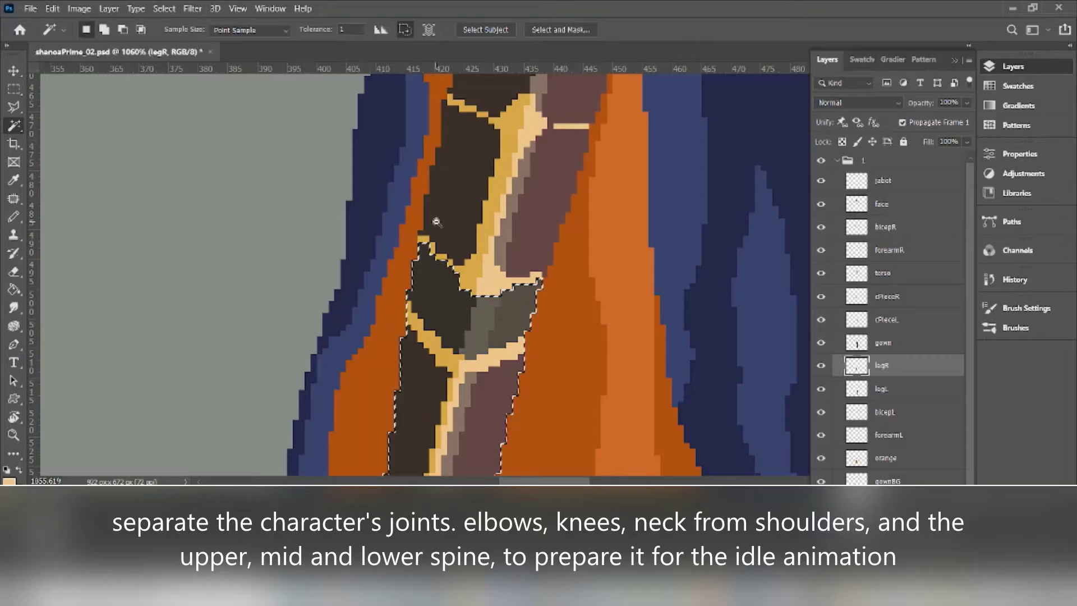
key("z")
left_click_drag(436, 227, 341, 230)
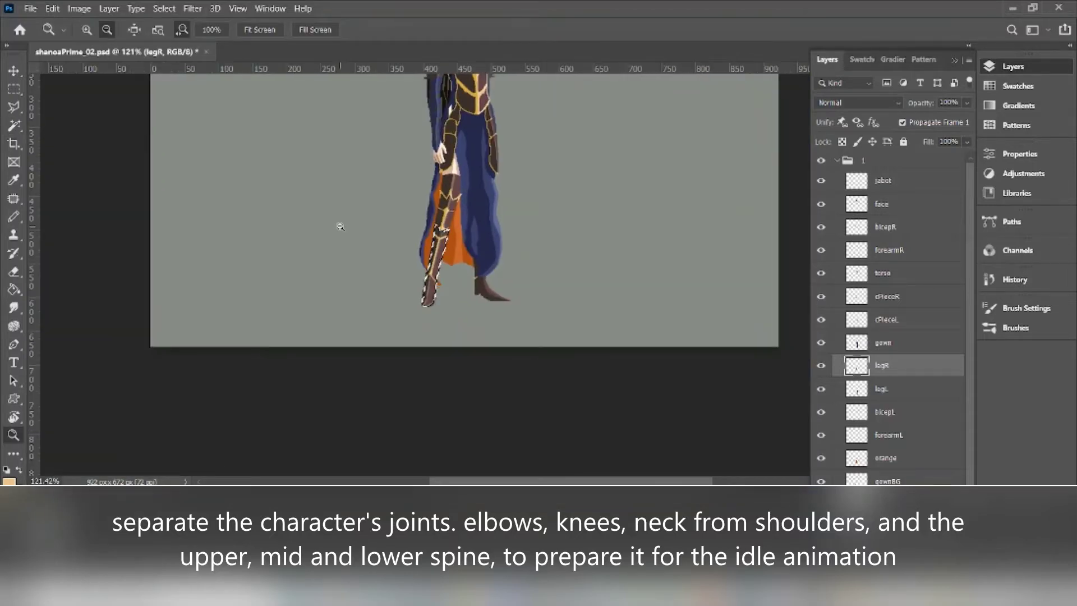
- Move the selected lower leg onto its own layer and name it legR
key("ctrl+j")
double_click(883, 366)
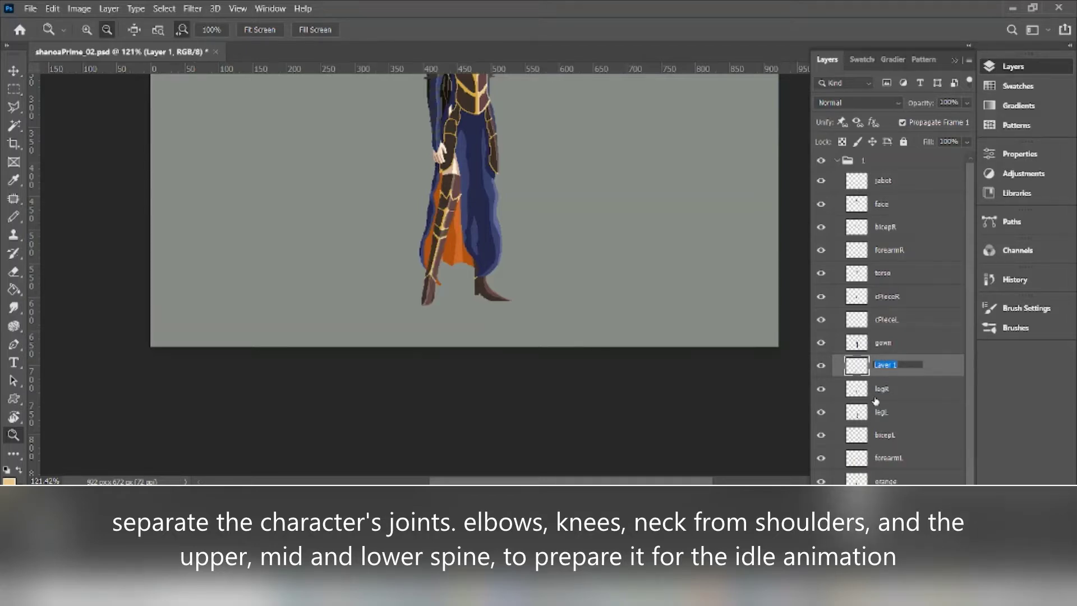
type("legR")
key("Return")
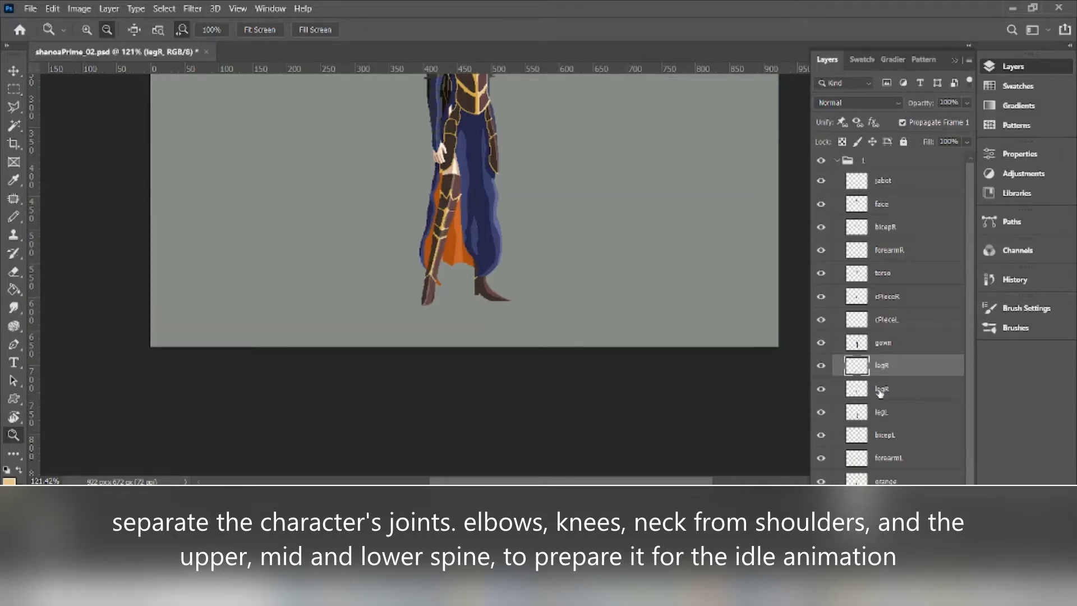
- Rename the original right-leg layer to thighR
double_click(881, 388)
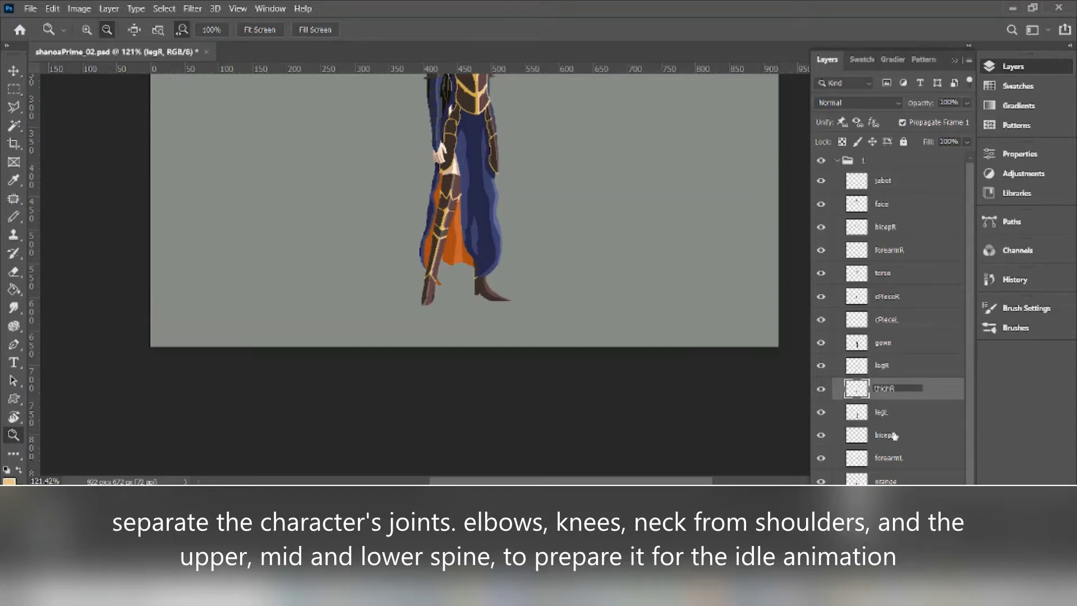
type("thighR")
left_click(884, 414)
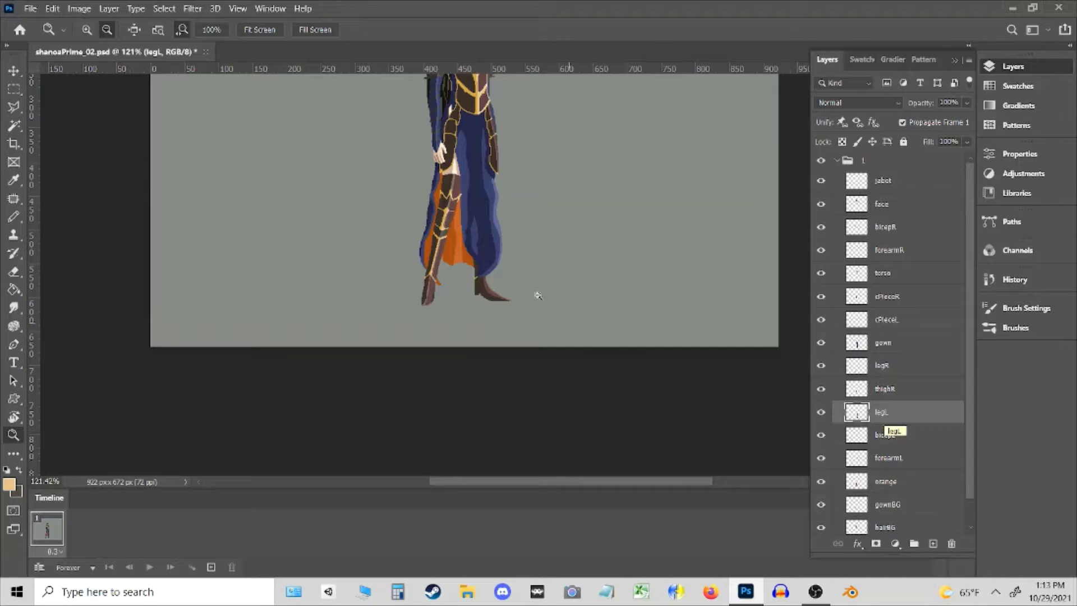
left_click_drag(524, 284, 544, 357)
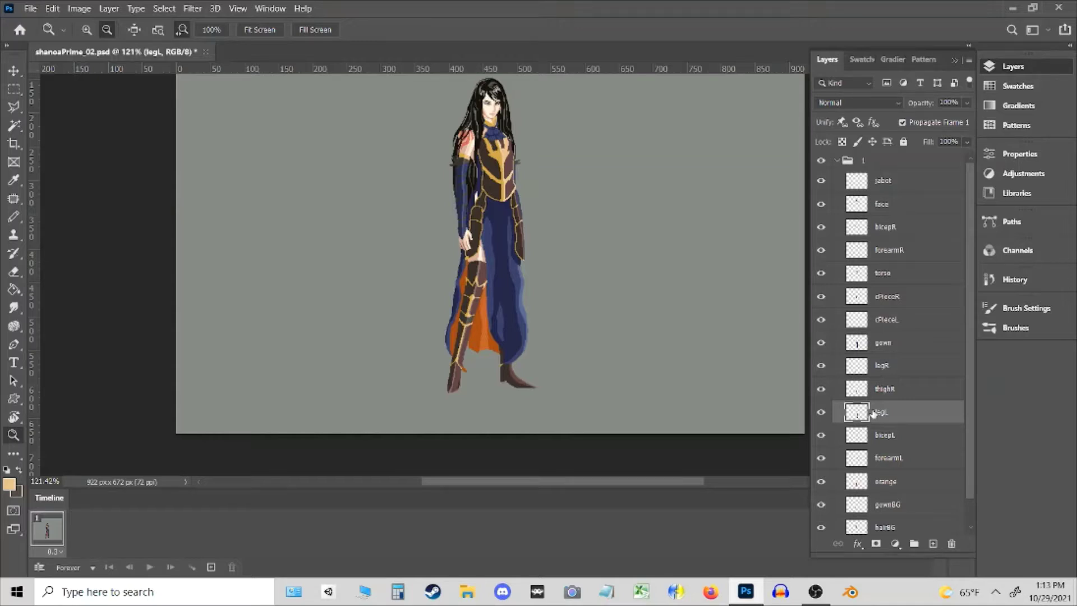
- Centre the full figure, toggle gownBG visibility to inspect it, and save
scroll(530, 259, "down", 1)
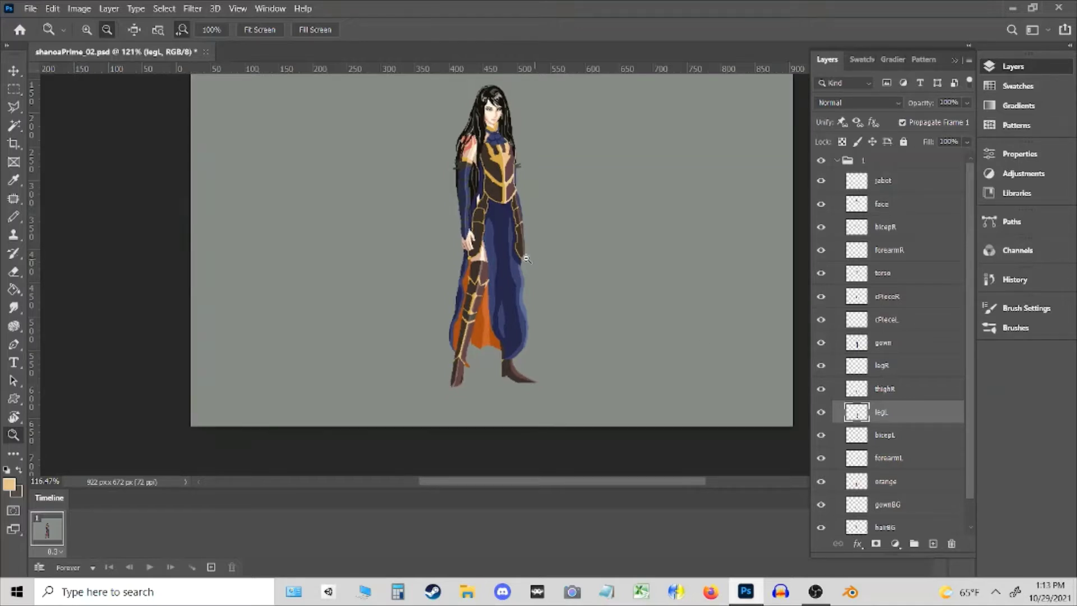
left_click_drag(520, 264, 509, 288)
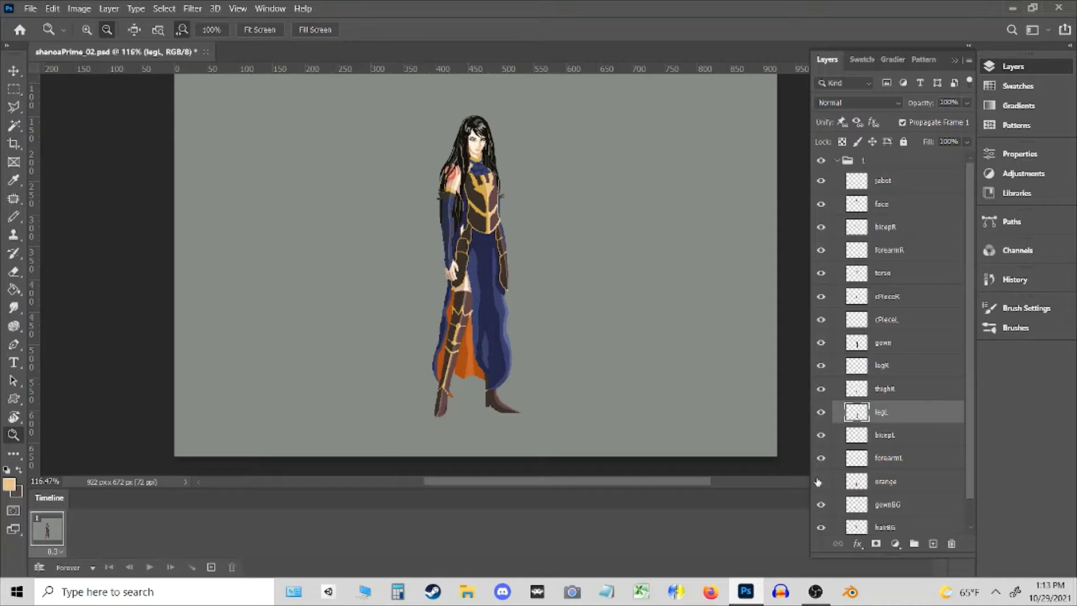
left_click(820, 505)
left_click(820, 505)
key("ctrl+s")
- Hide forearmL and toggle the orange layer to inspect their areas
left_click(822, 458)
left_click(821, 481)
left_click(821, 481)
scroll(822, 478, "down", 1)
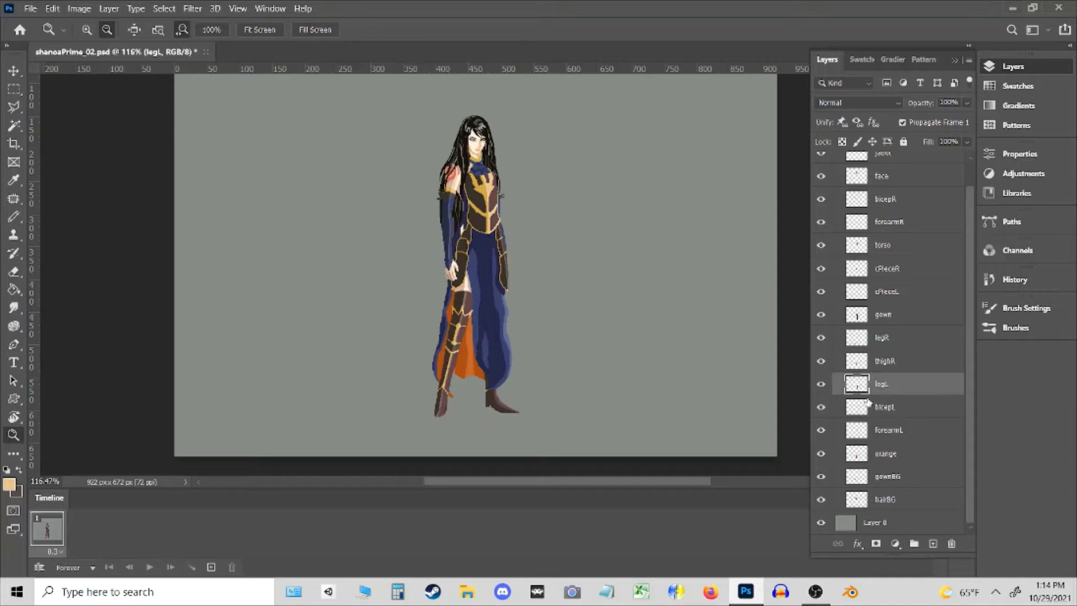
scroll(910, 384, "up", 1)
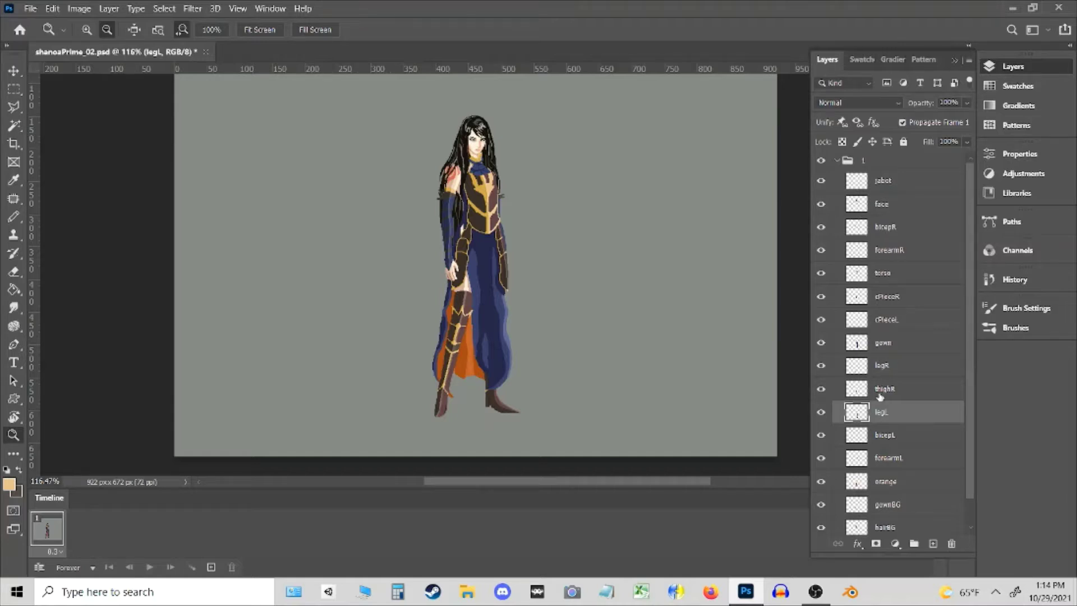
- Select the torso layer's breastplate area with marquee and Magic Wand, then cut and paste it onto a new layer
left_click(878, 259)
left_click(880, 276)
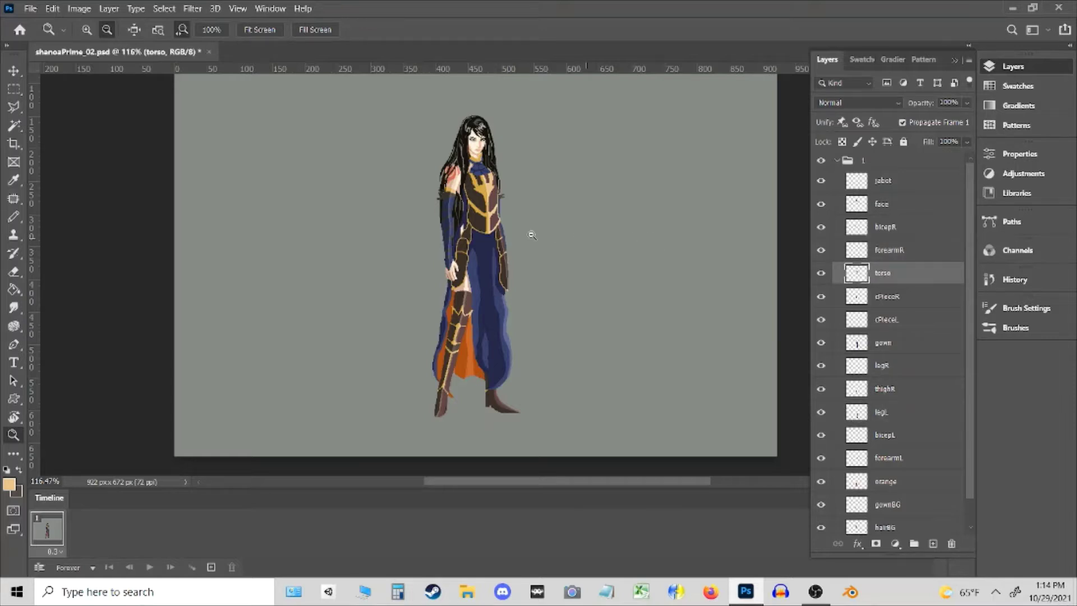
left_click(479, 100)
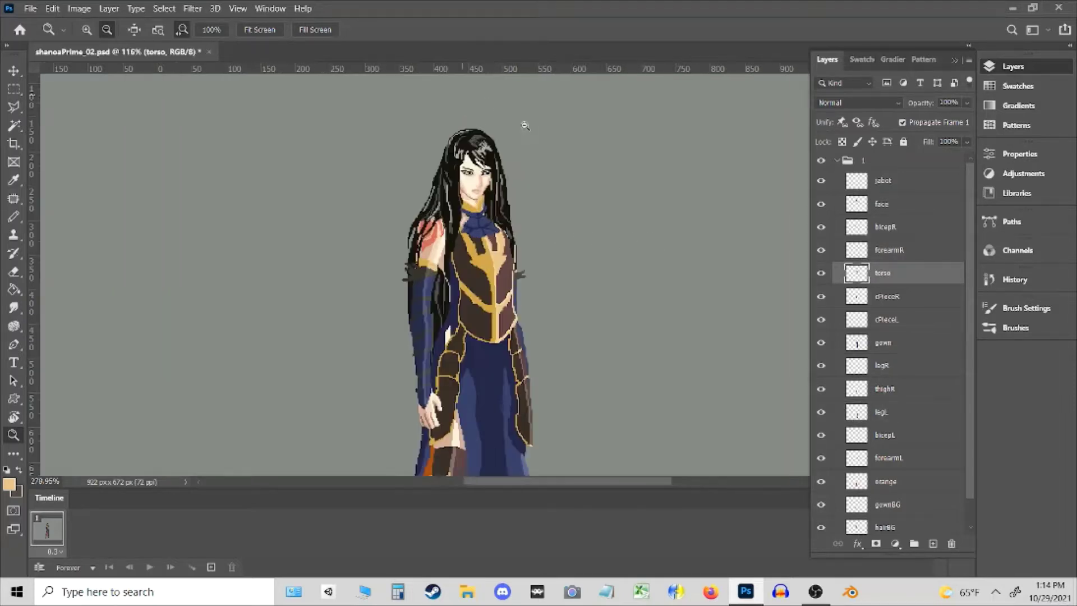
key("m")
left_click_drag(347, 105, 571, 275)
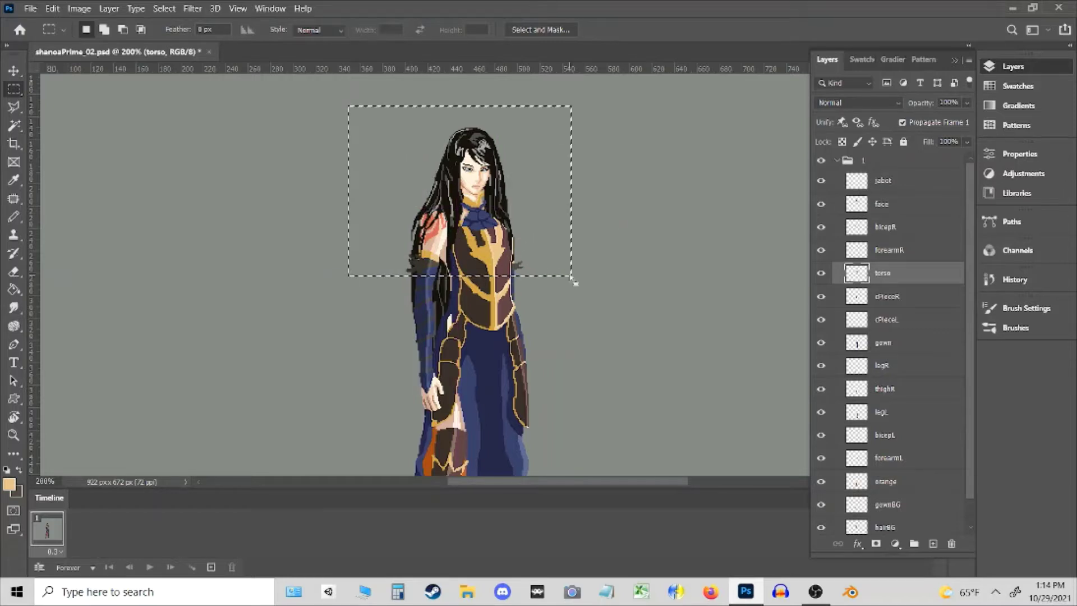
key("w")
left_click(558, 228)
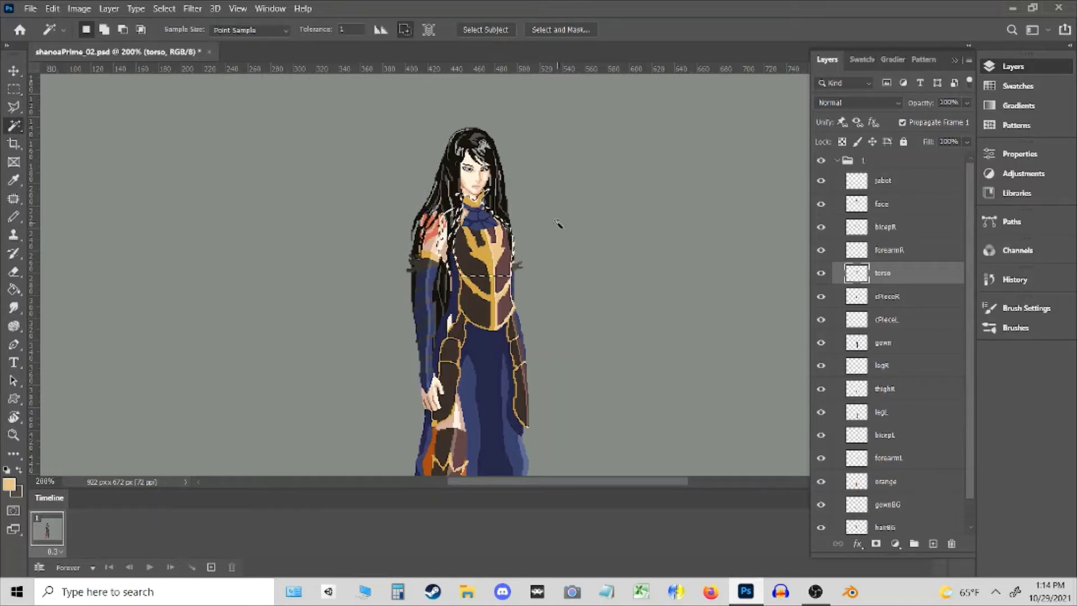
key("z")
left_click_drag(467, 245, 537, 260)
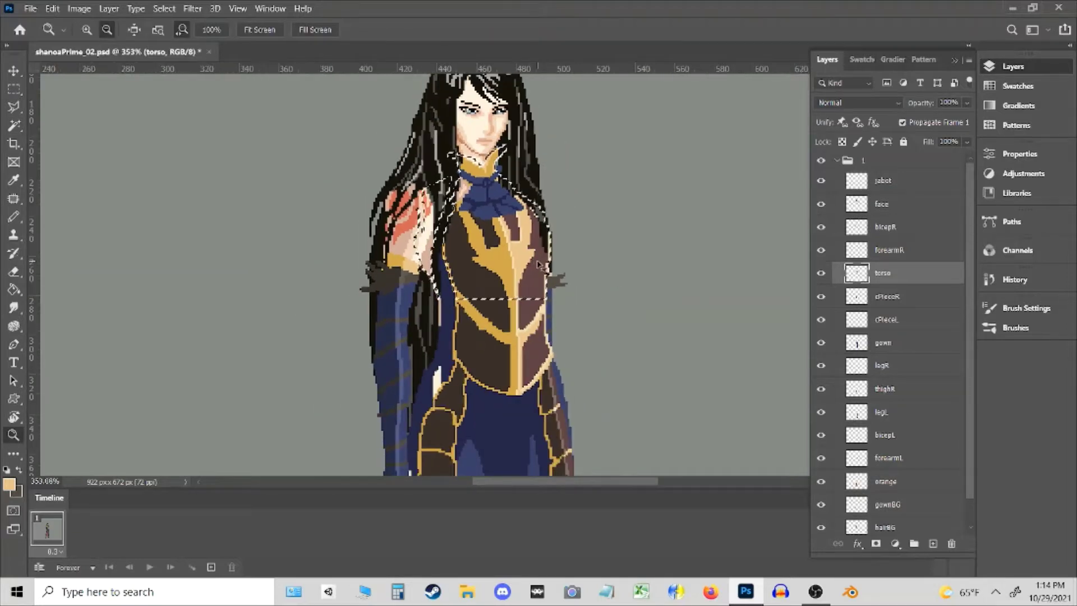
key("Delete")
key("ctrl+v")
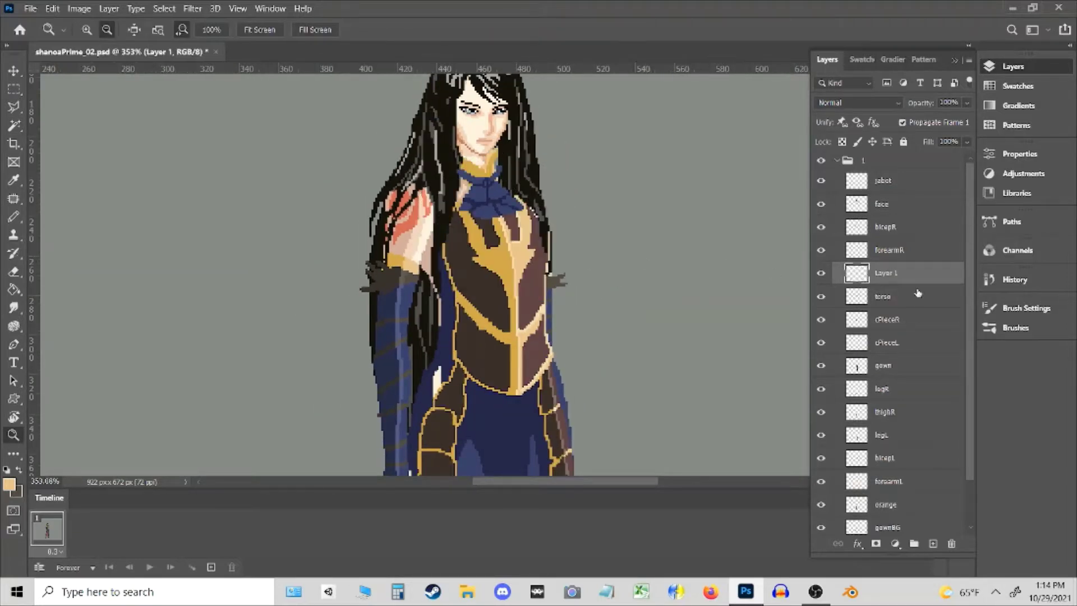
- Name the pasted breastplate layer midSpine and check what remains on the torso layer
double_click(879, 273)
type("midSpine")
key("Return")
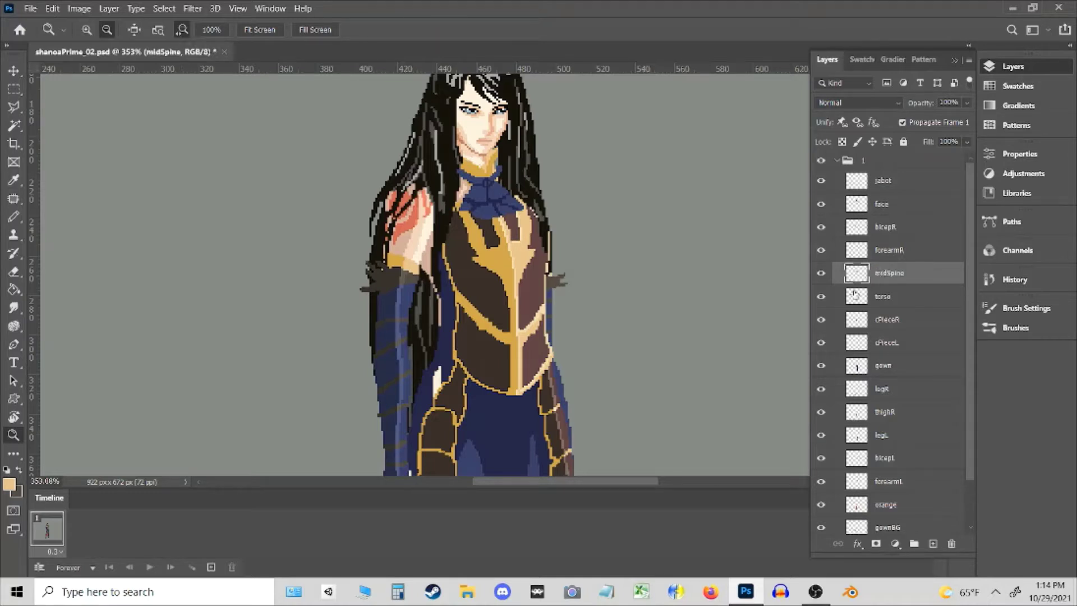
left_click(823, 299)
left_click(824, 299)
left_click(823, 299)
left_click(824, 299)
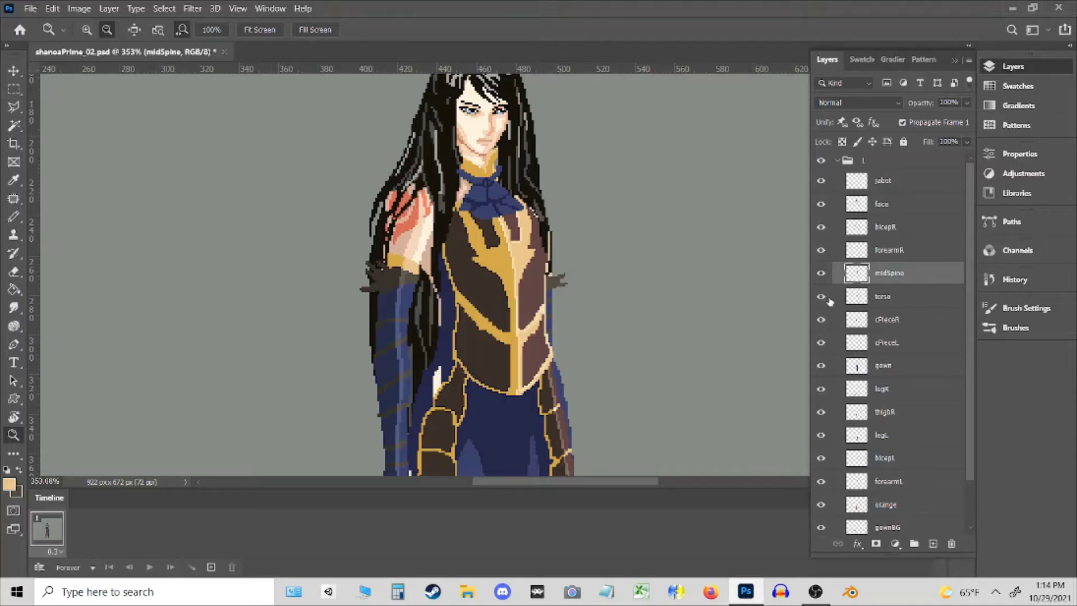
- Rename the torso layer to lowerSpine, fixing its capitalisation, and hide it
double_click(882, 298)
type("lowerSPine")
key("Return")
double_click(900, 297)
left_click(895, 296)
type("p")
key("Return")
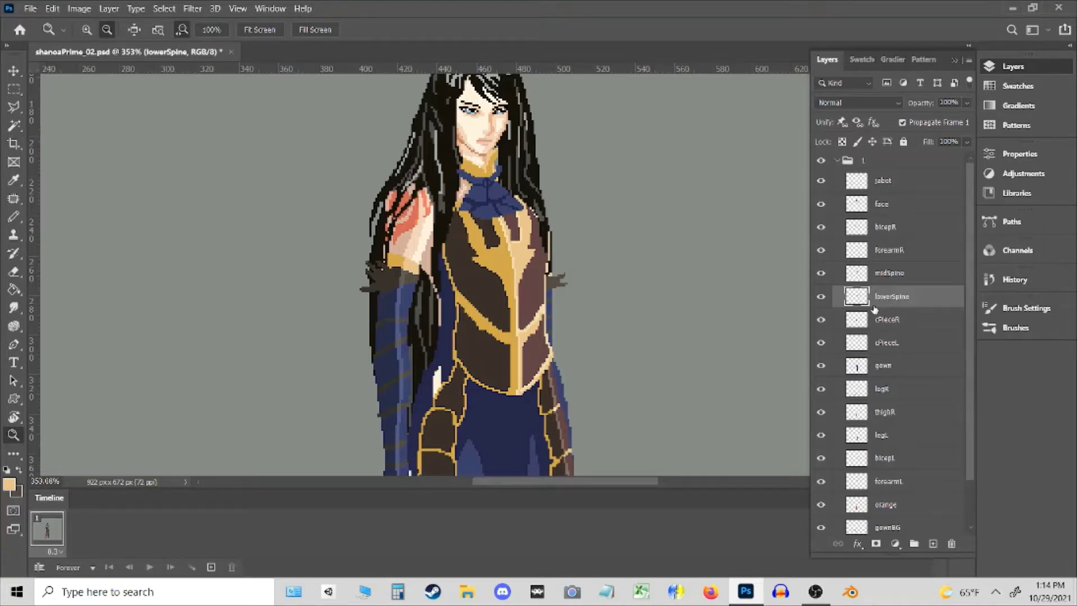
key("alt+]")
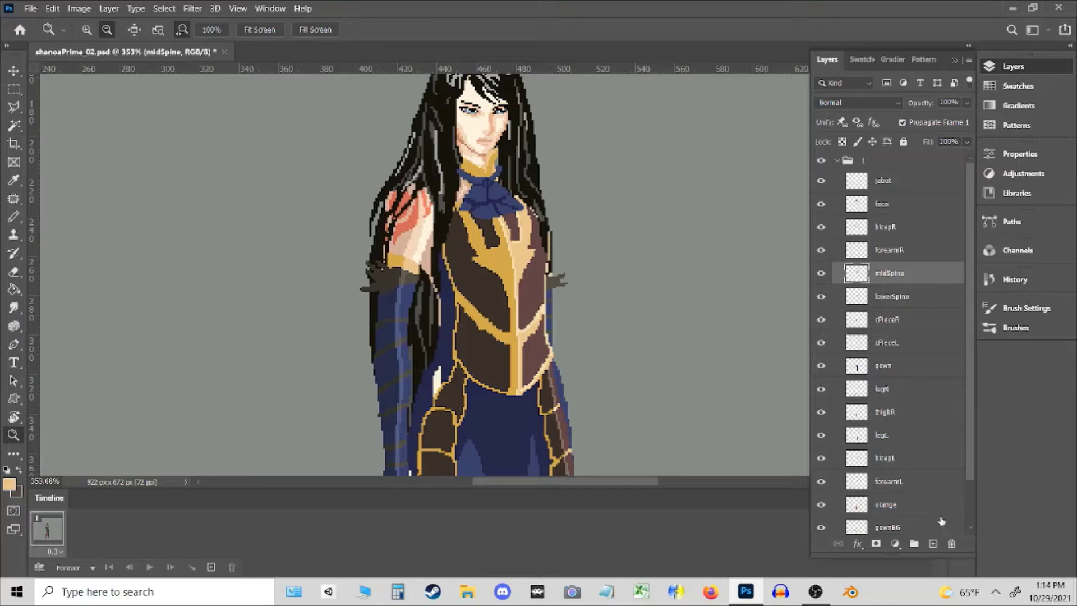
left_click(822, 298)
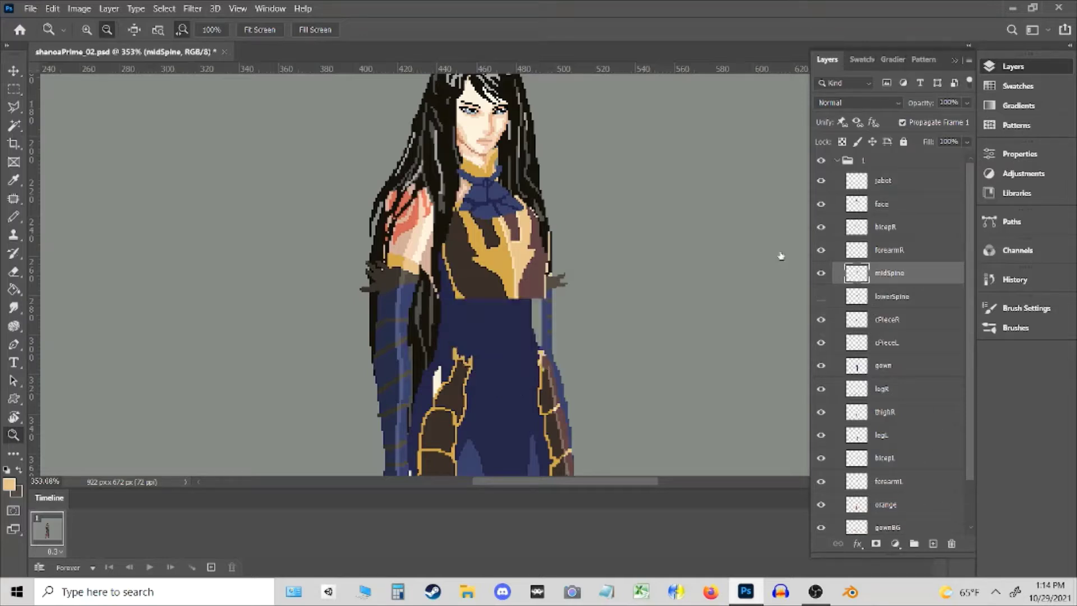
- Copy the upper torso onto a new layer named upperSpine, then show lowerSpine again
key("m")
left_click_drag(338, 84, 613, 265)
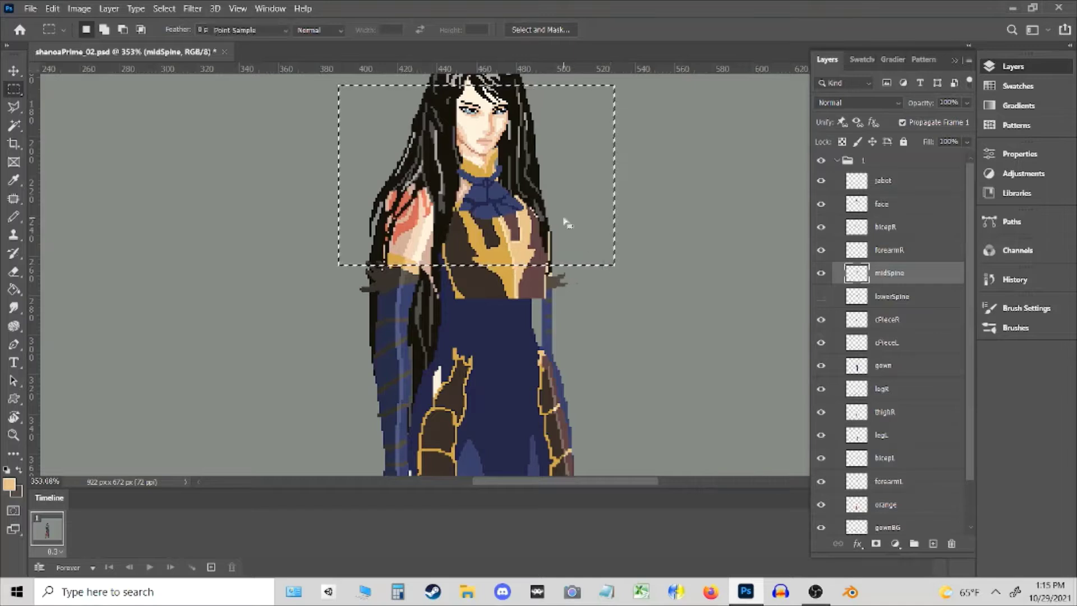
key("w")
left_click(584, 222, "alt")
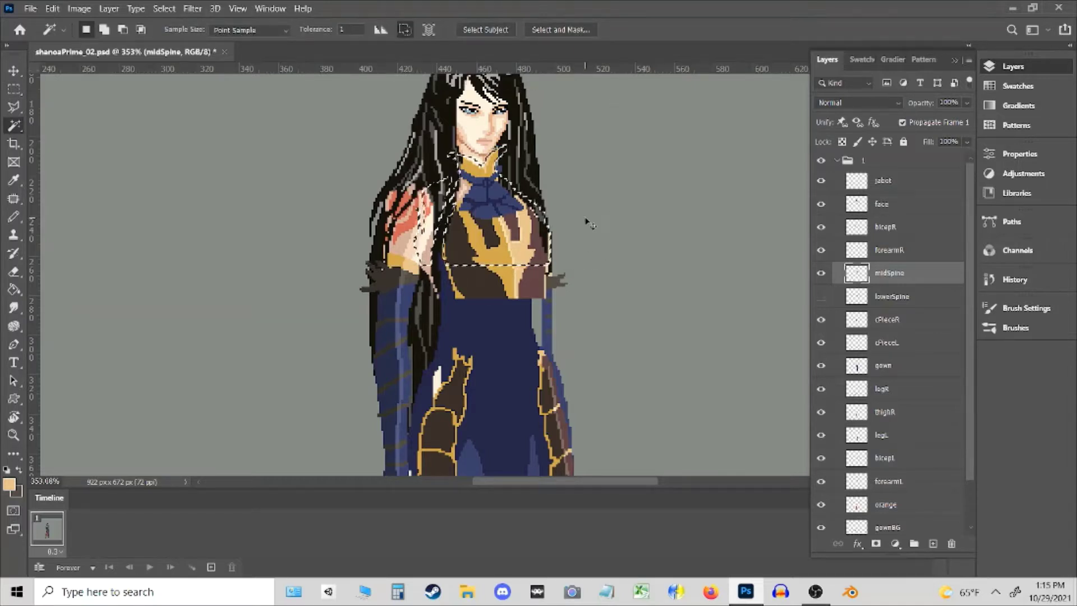
key("ctrl+j")
double_click(883, 273)
type("upperSpine")
key("Return")
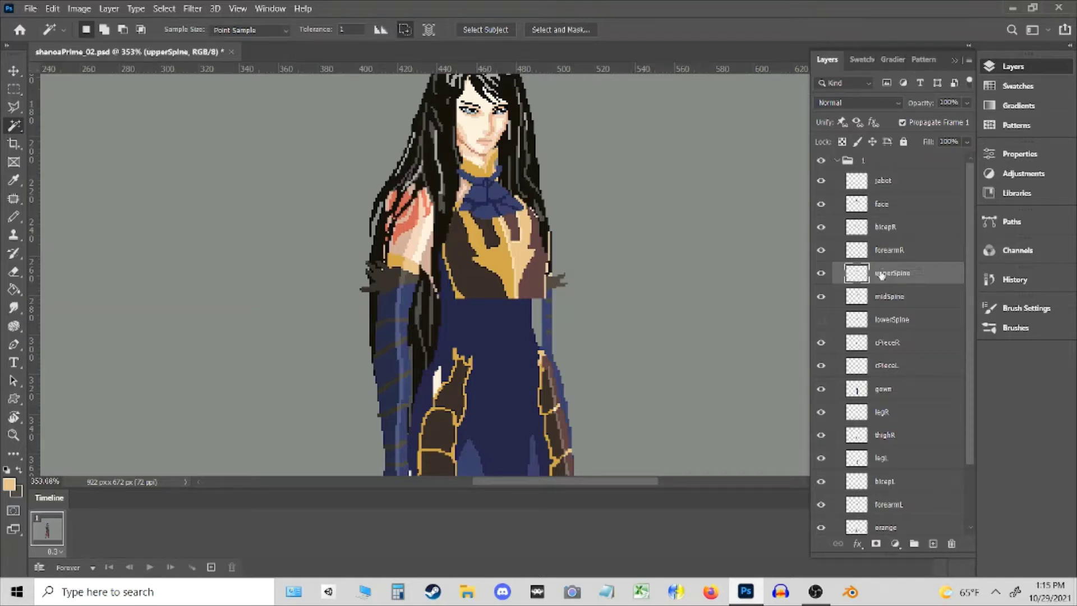
left_click(821, 319)
key("z")
left_click_drag(532, 205, 396, 218)
- Save the document and duplicate group 1 as a new group named 2
key("ctrl+s")
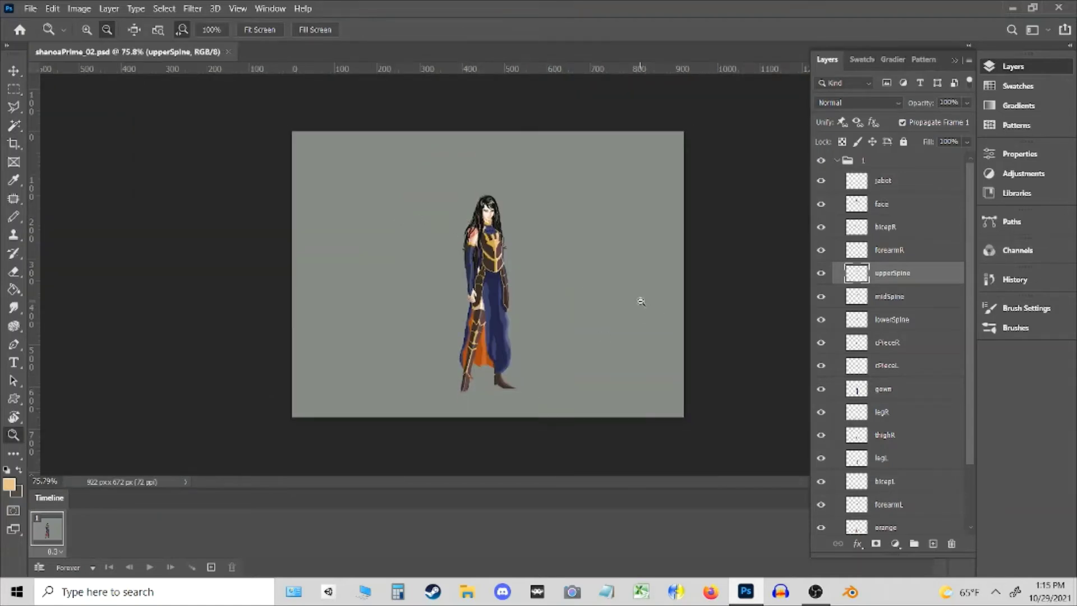
key("v")
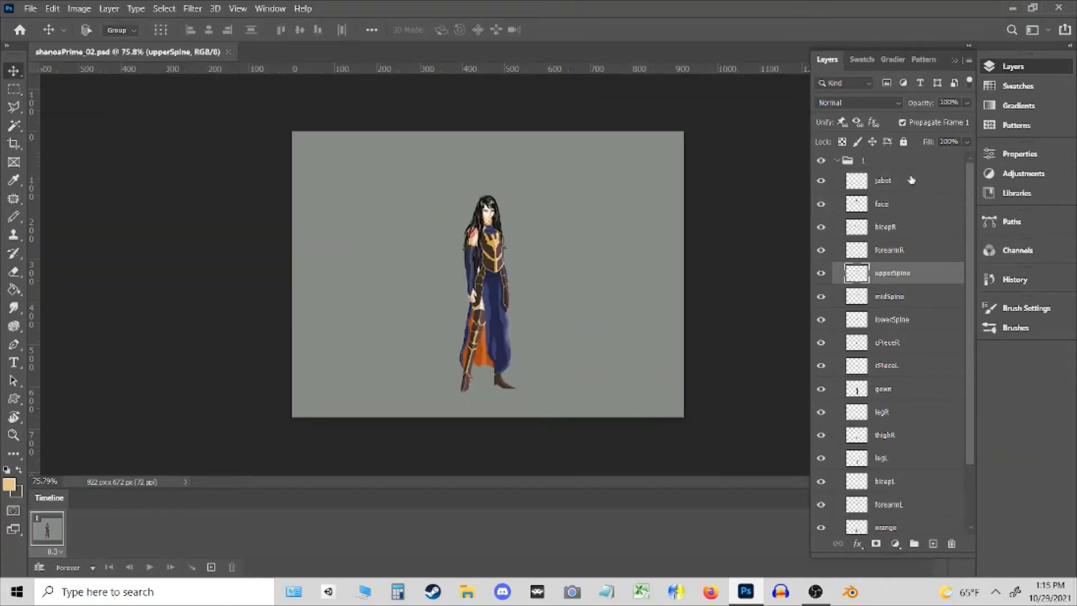
left_click(836, 162)
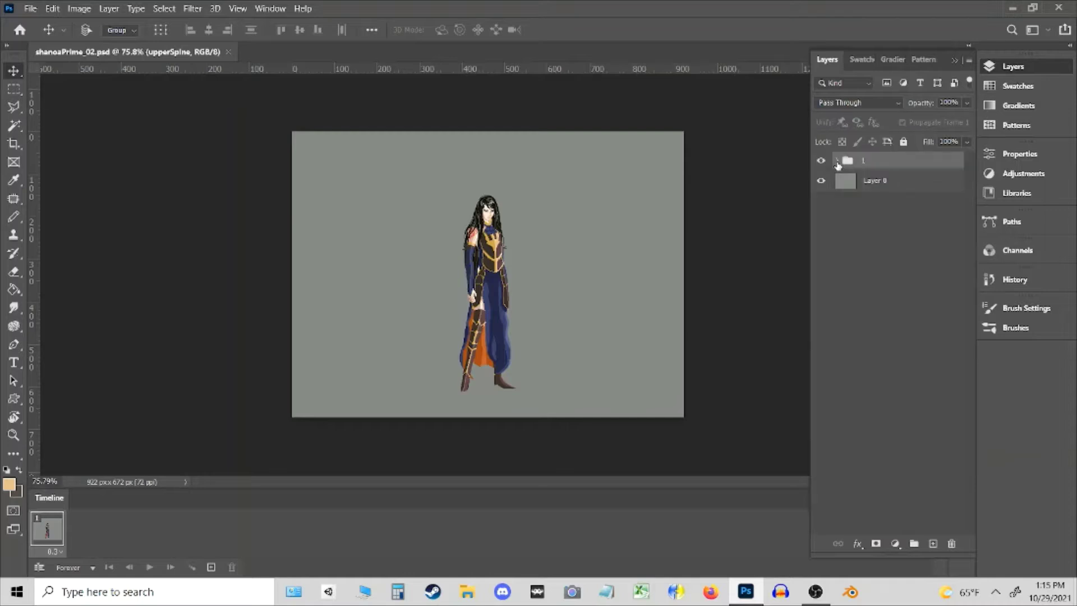
right_click(872, 165)
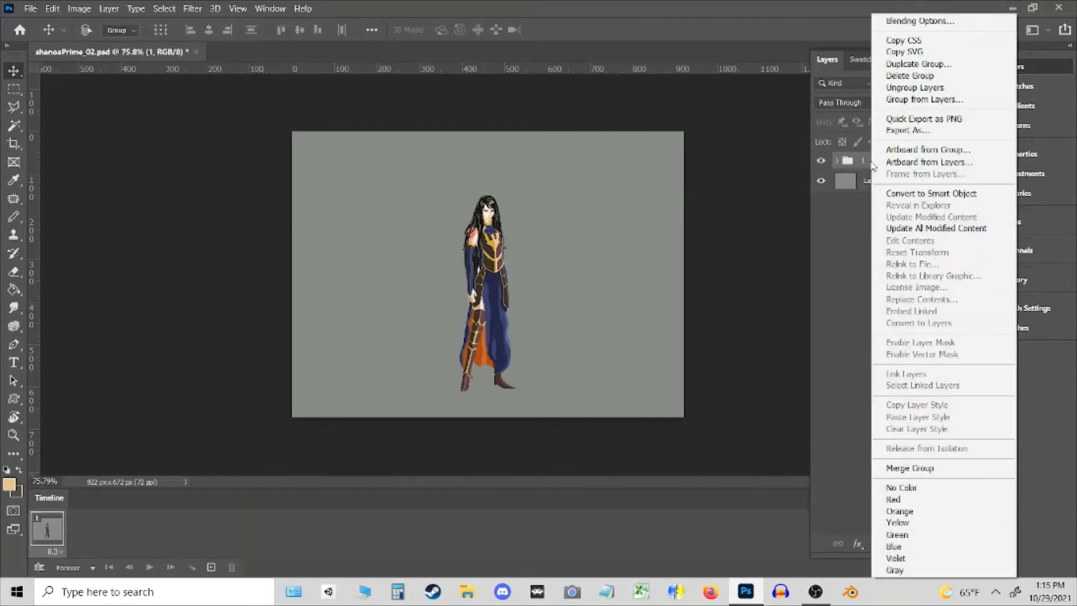
left_click(888, 63)
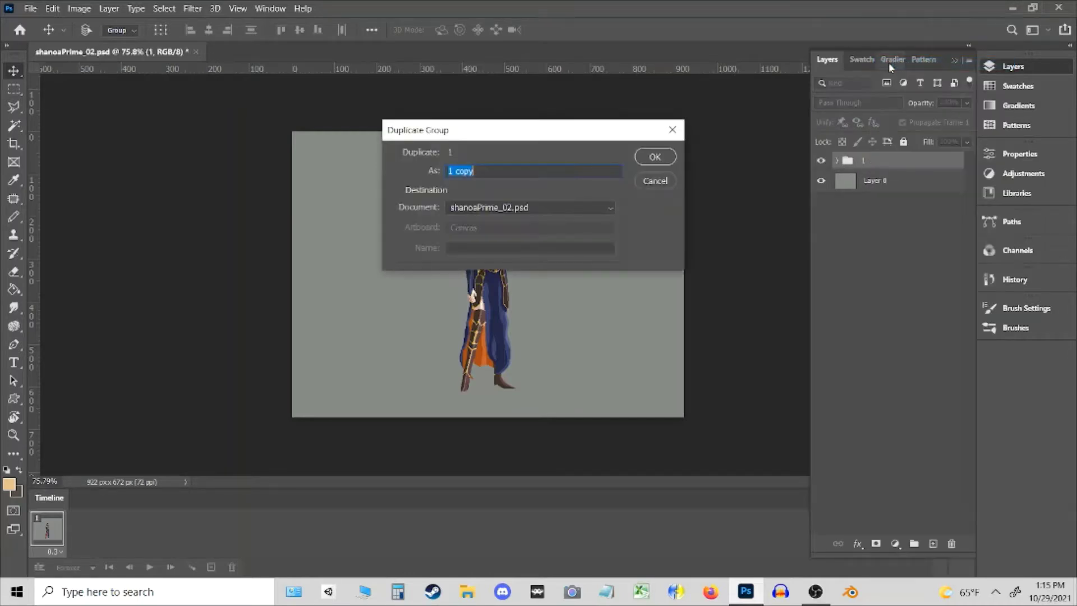
type("2")
key("Return")
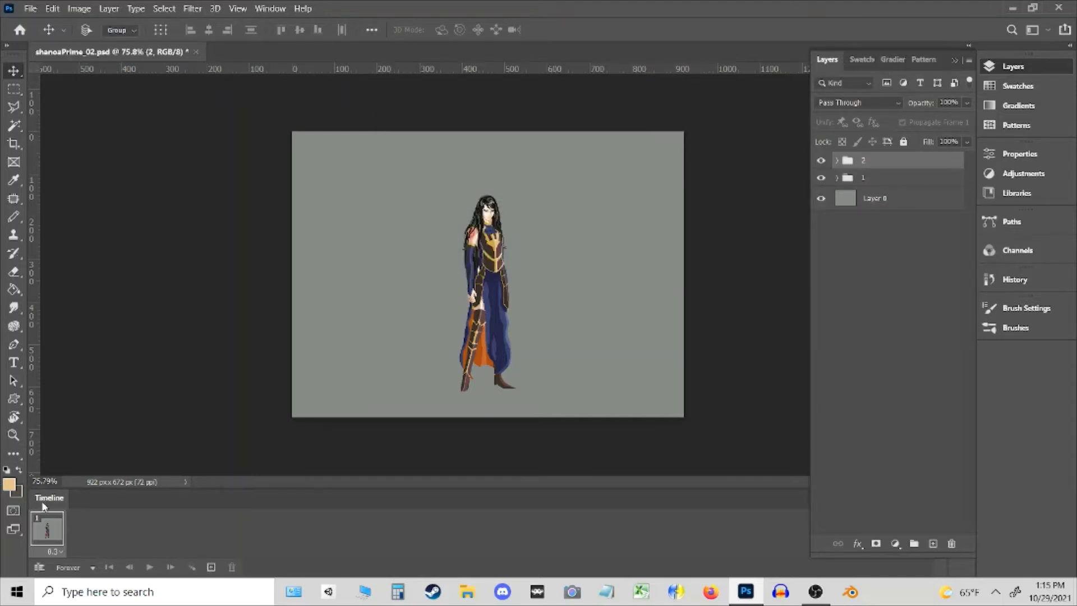
- Add a second frame, showing group 1 in frame 1 and group 2 in frame 2
left_click(212, 568)
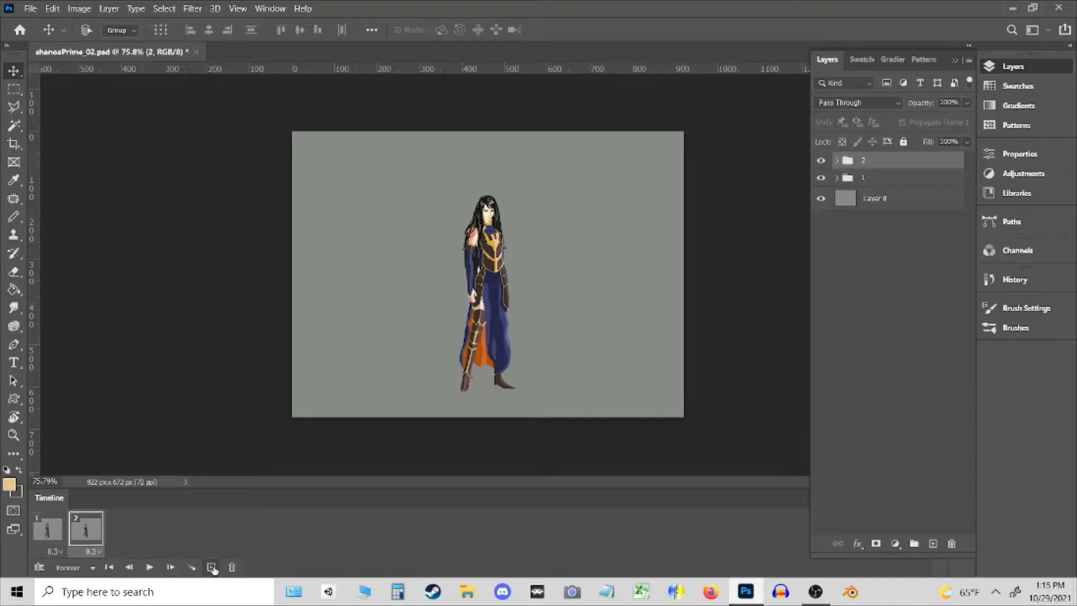
left_click(62, 534)
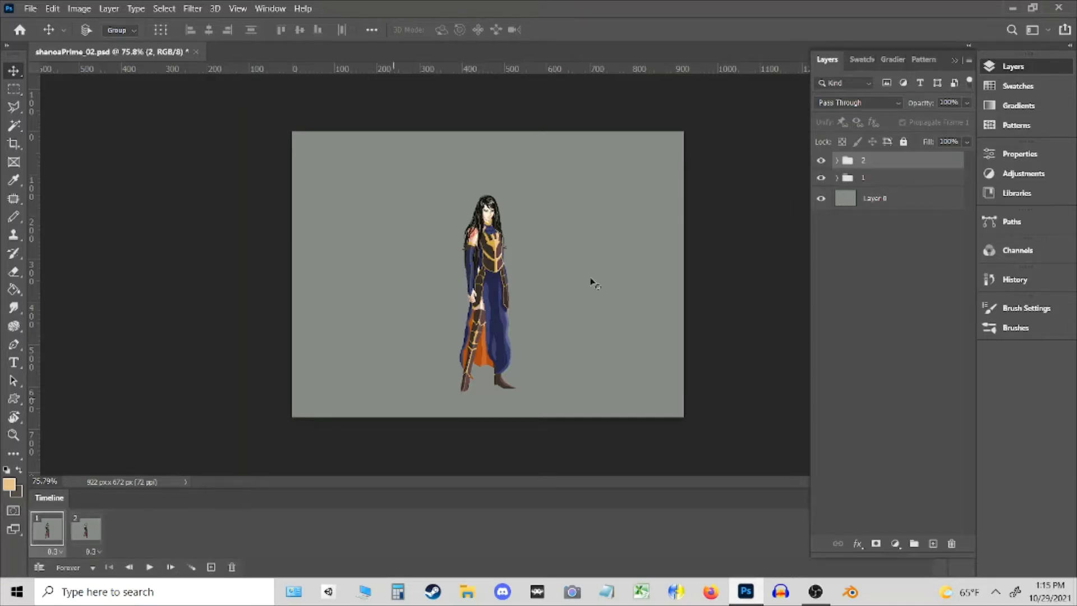
left_click(819, 161)
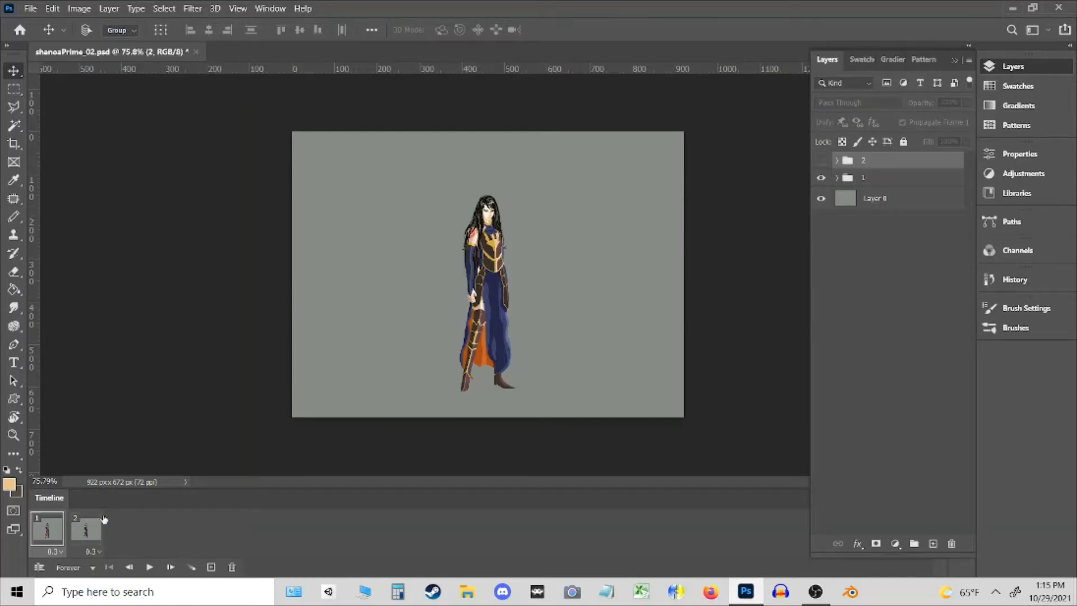
left_click(98, 535)
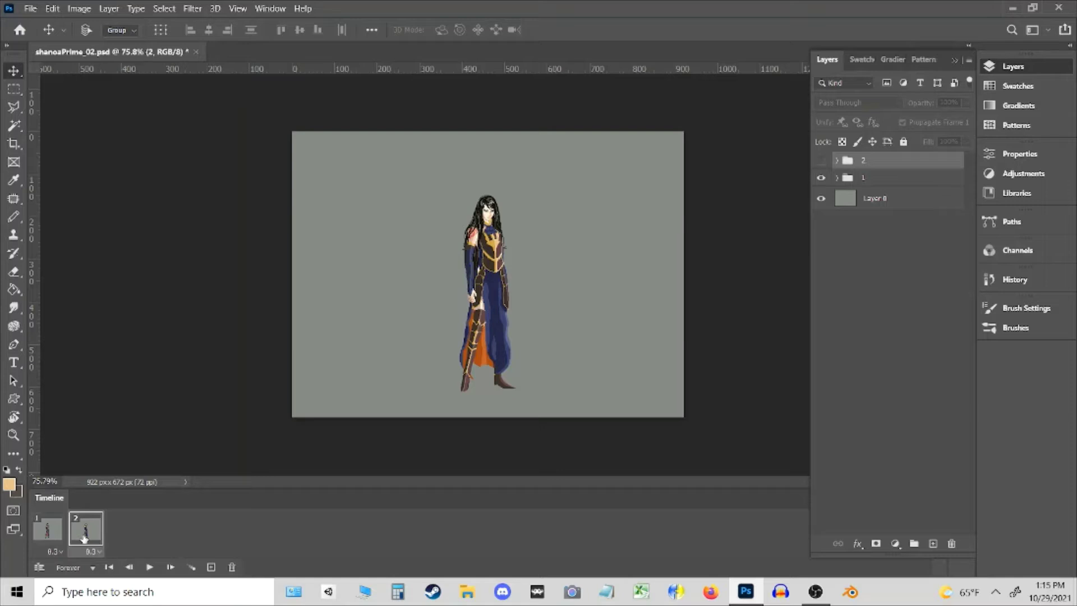
left_click(820, 178)
left_click(821, 160)
left_click(820, 162)
- Flip between frames 1 and 2 to compare the poses
left_click(63, 535)
left_click(86, 537)
left_click(59, 536)
left_click(86, 537)
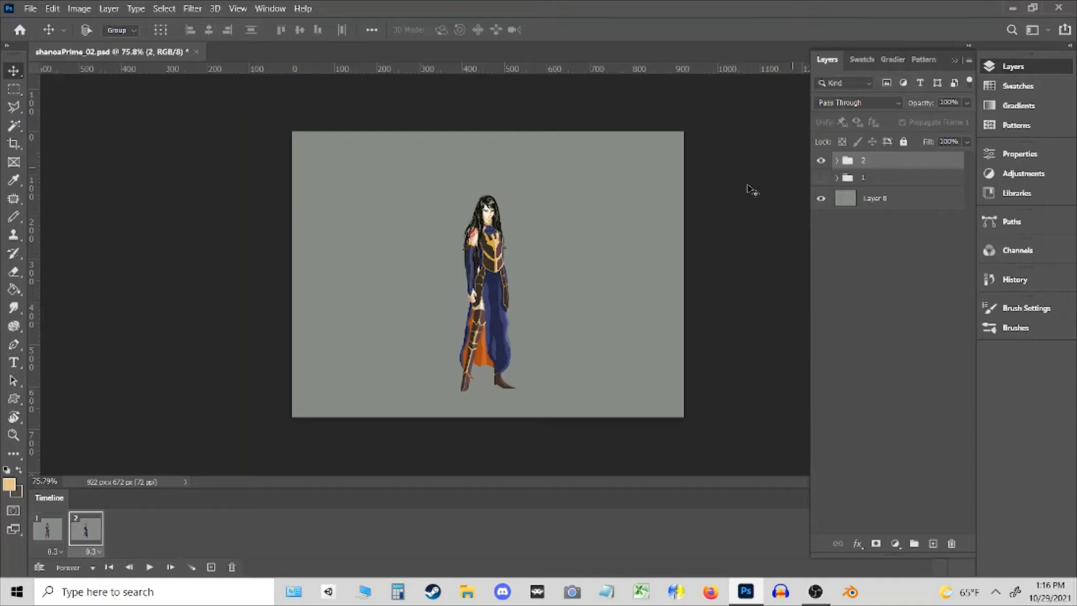
- Expand group 2 and select its jabot layer, comparing frames 1 and 2
key("z")
left_click_drag(490, 259, 597, 240)
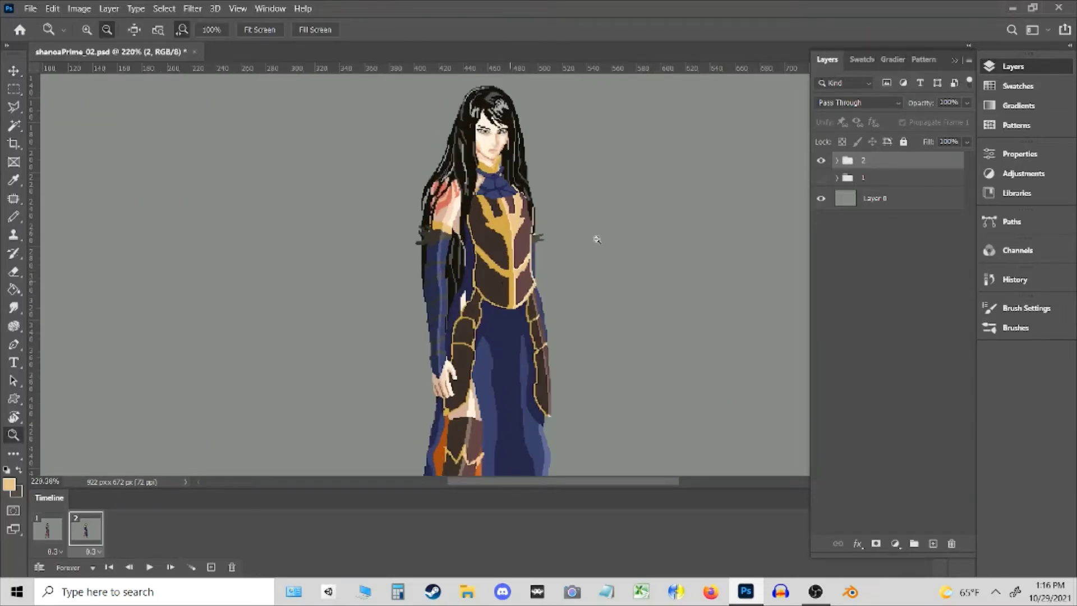
left_click(837, 161)
left_click_drag(487, 329, 462, 337)
key("m")
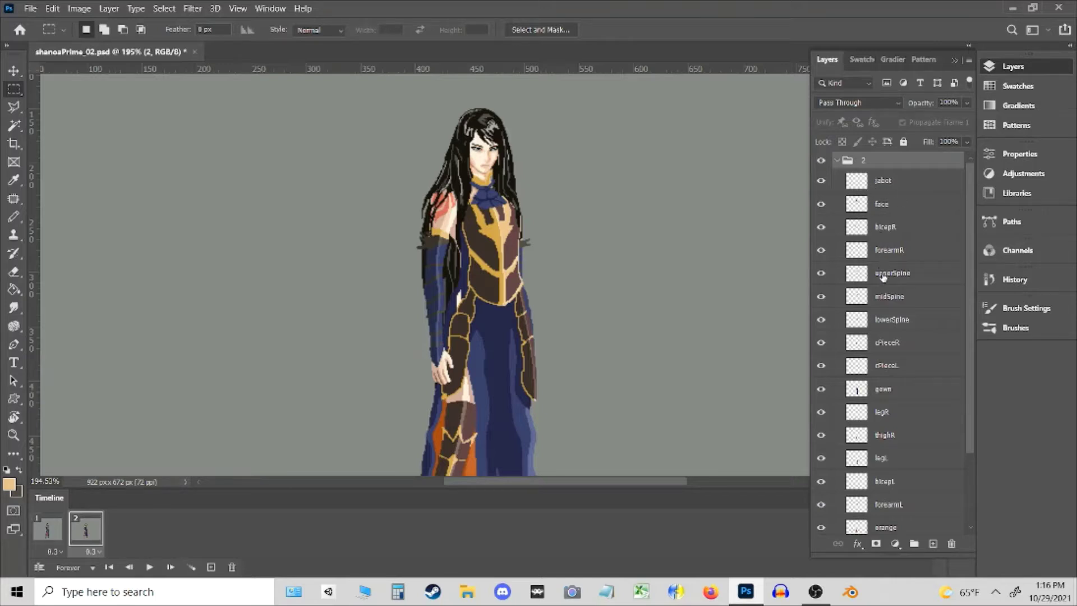
left_click(877, 183)
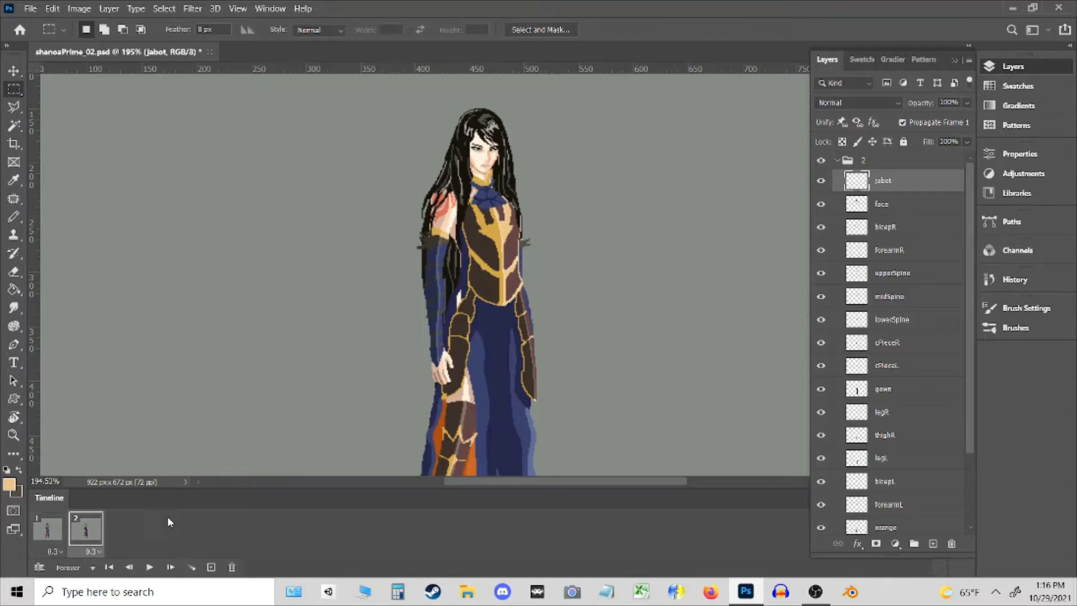
left_click(58, 530)
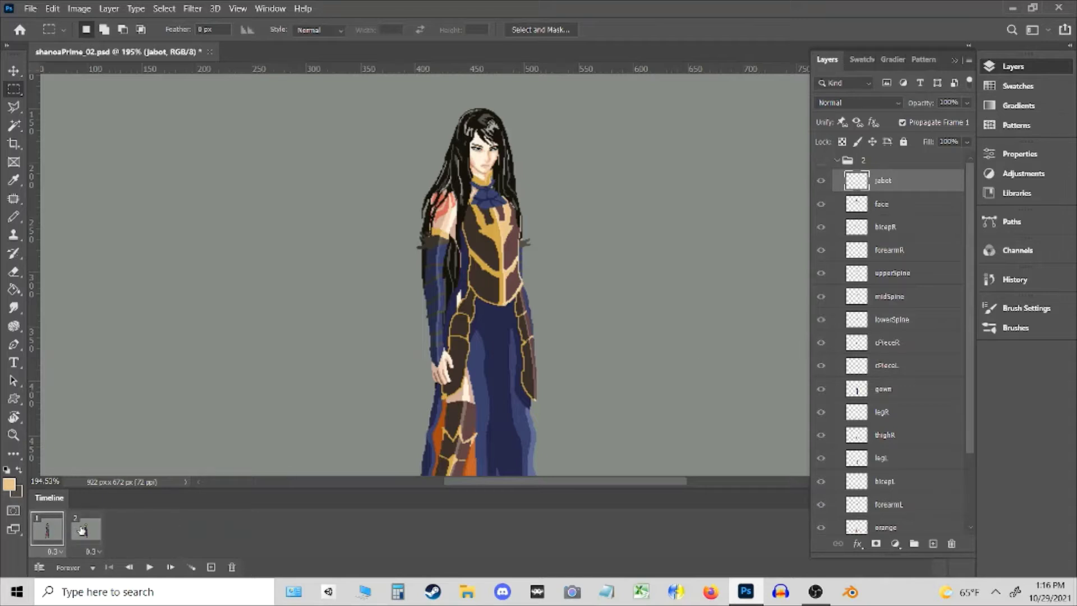
left_click(82, 530)
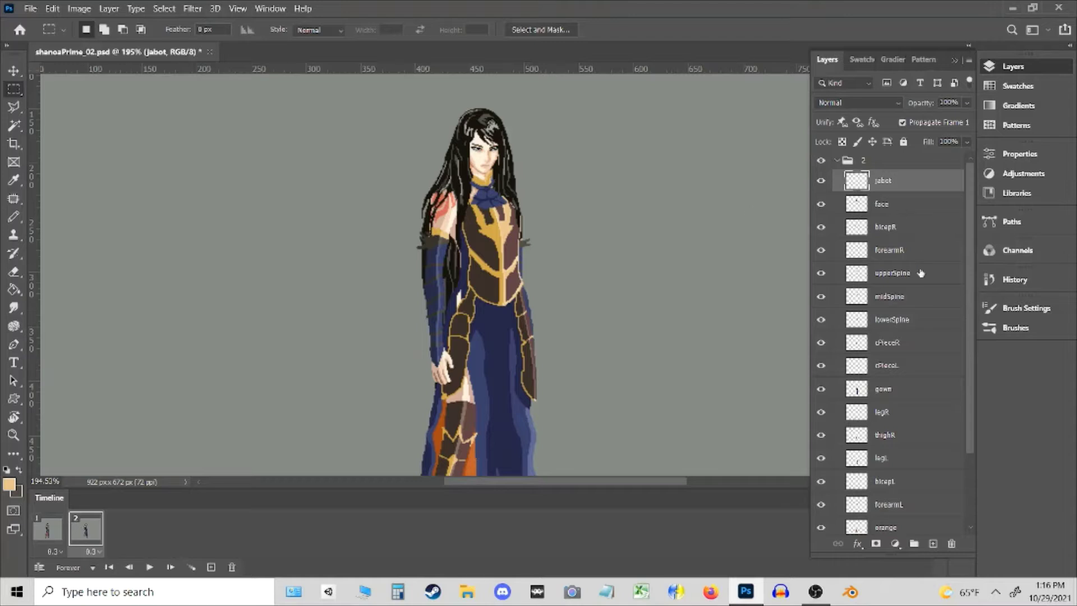
- Select layers jabot through cPieceL and raise them about 4 px with the Move tool
left_click(901, 365, "shift")
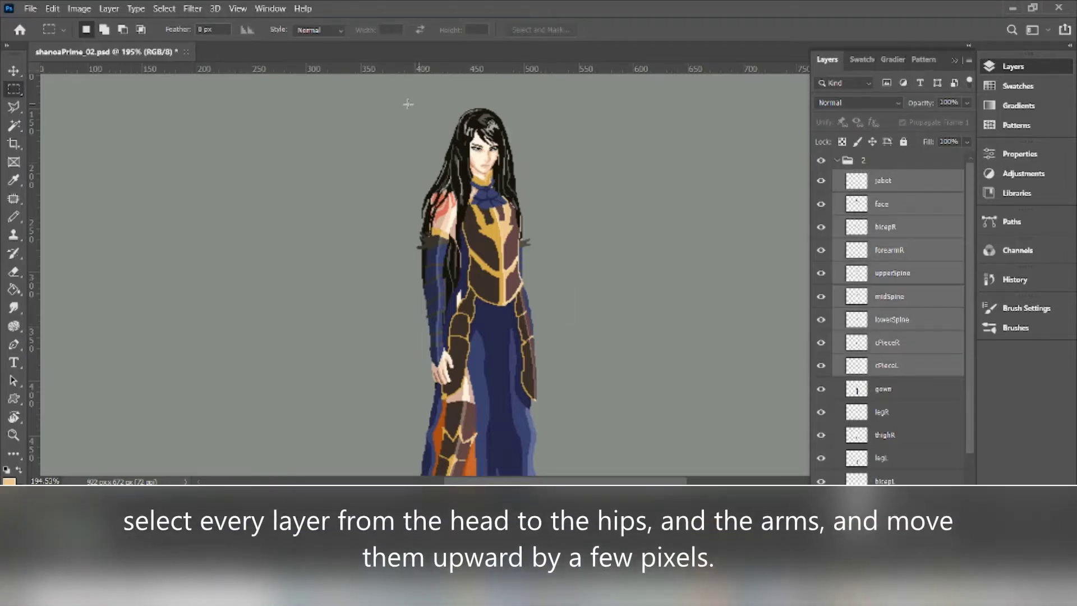
left_click_drag(397, 88, 552, 401)
key("ctrl+Up")
key("v")
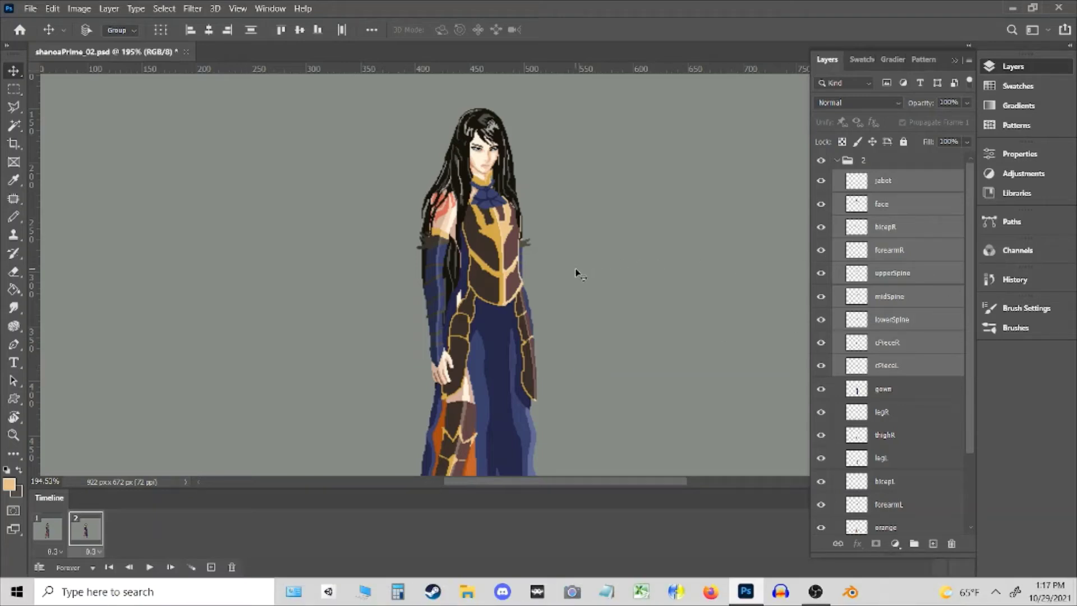
left_click_drag(575, 268, 517, 249)
key("z")
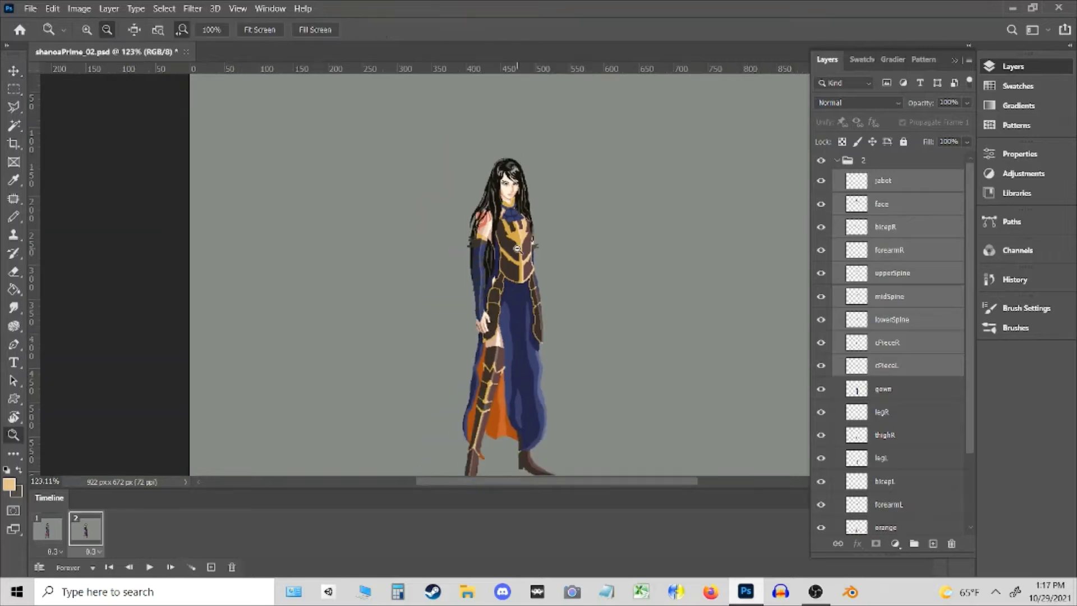
- Play the two-frame animation, then compare frame 1 and frame 2
left_click(149, 567)
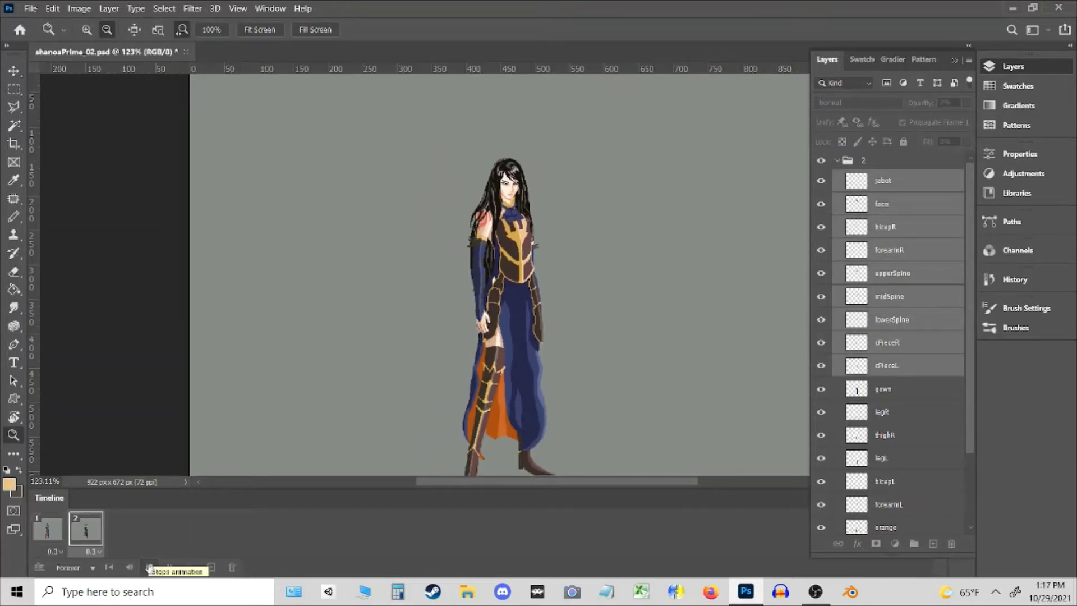
left_click(149, 568)
key("v")
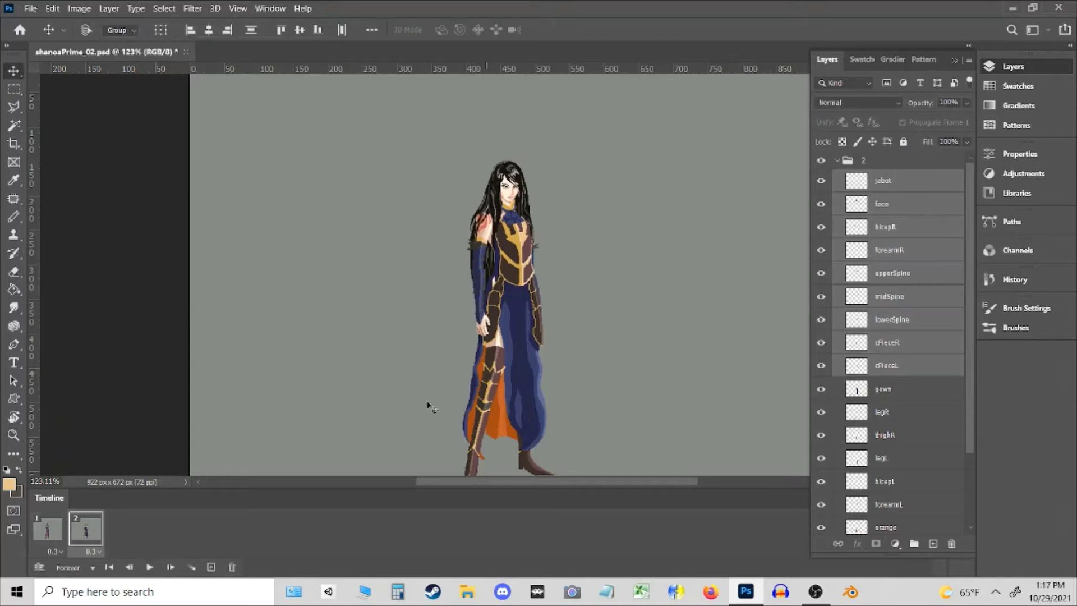
left_click(51, 530)
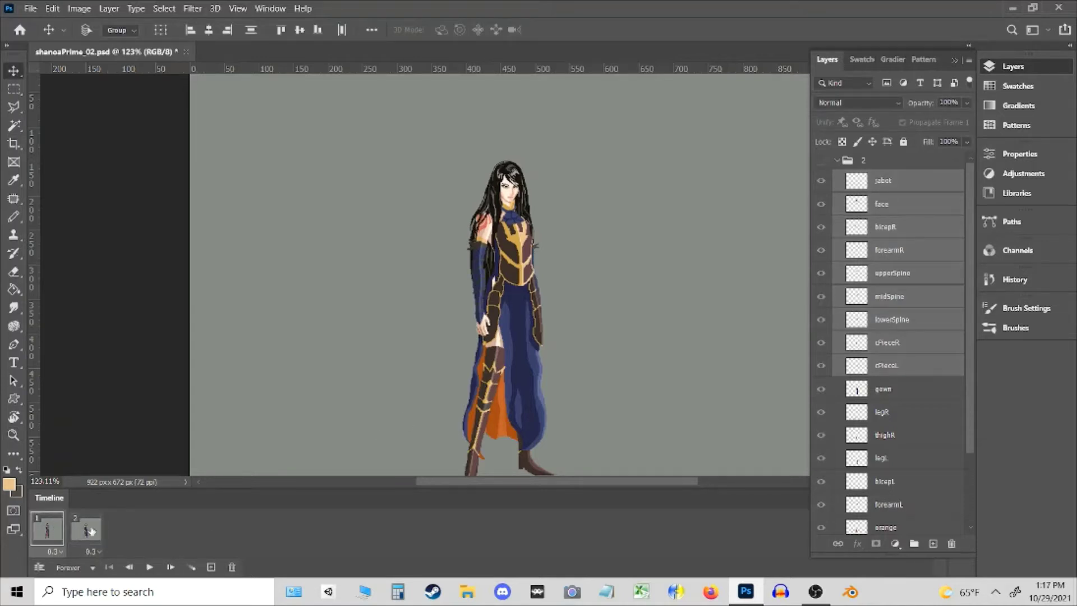
left_click(79, 531)
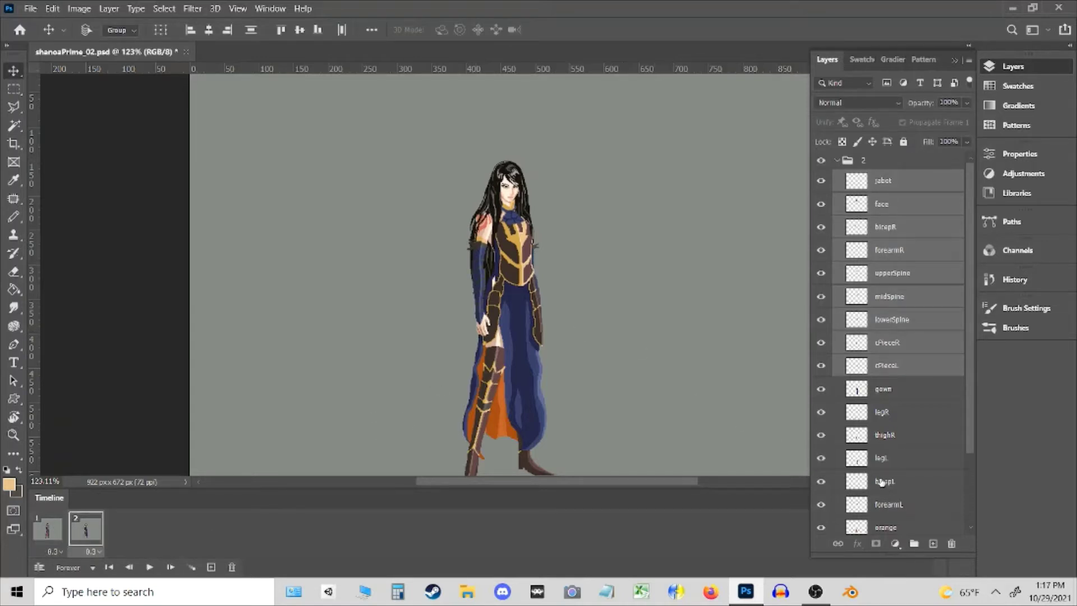
- Add bicepL, forearmL and hairBG to the layer selection, undoing accidental moves
left_click(881, 481, "ctrl")
left_click(889, 503, "ctrl")
left_click_drag(524, 275, 578, 272)
key("ctrl+z")
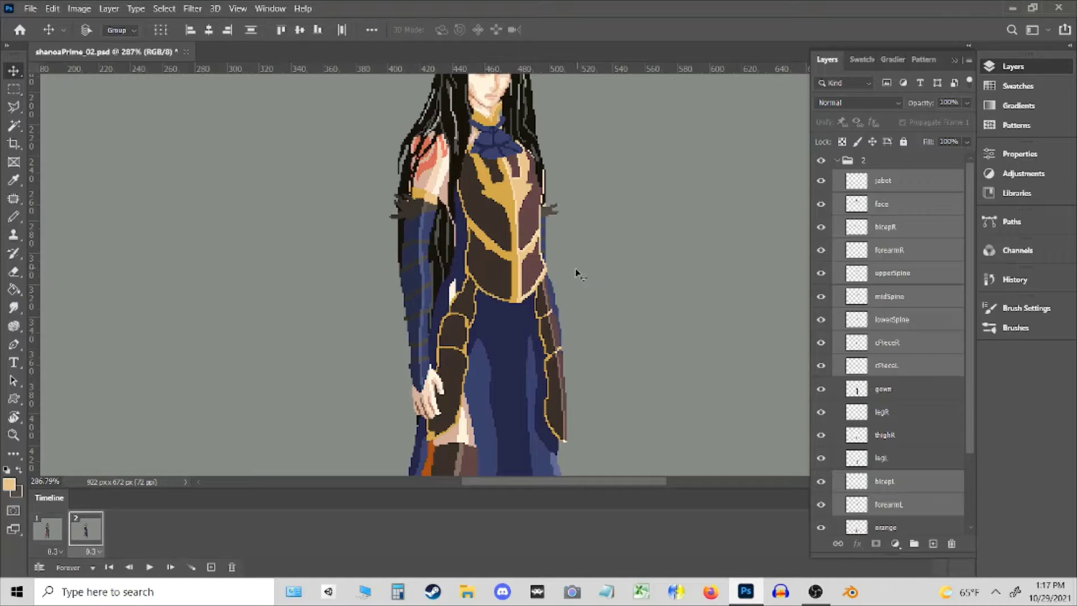
left_click_drag(575, 267, 576, 267)
key("ctrl+z")
scroll(928, 490, "down", 4)
left_click(885, 482, "ctrl")
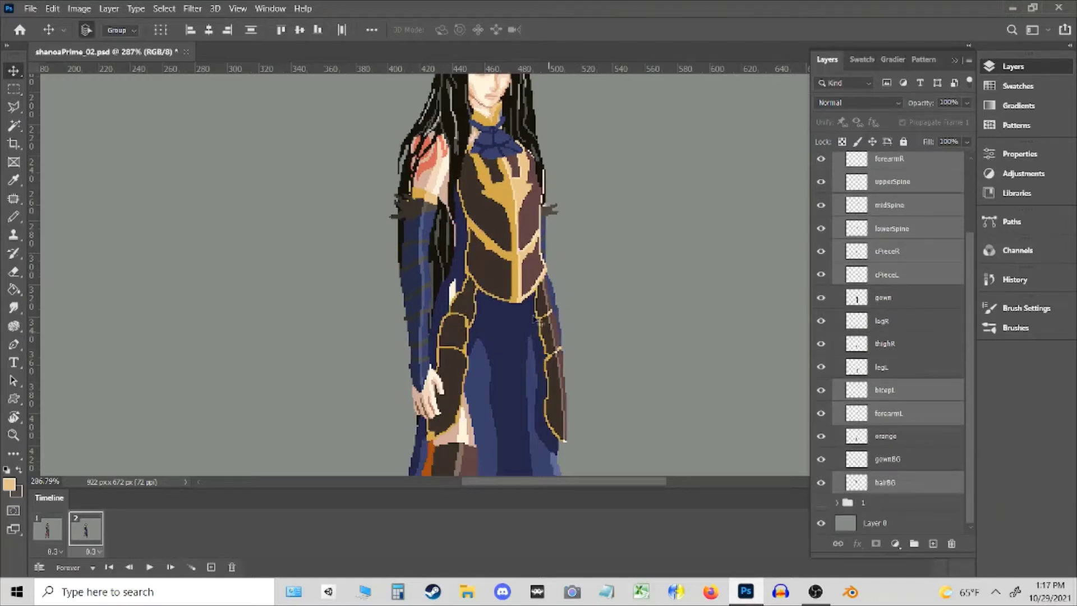
- Preview the animation, then nudge the selected layers 1 px left at the gown edge
key("z")
left_click_drag(505, 268, 542, 272)
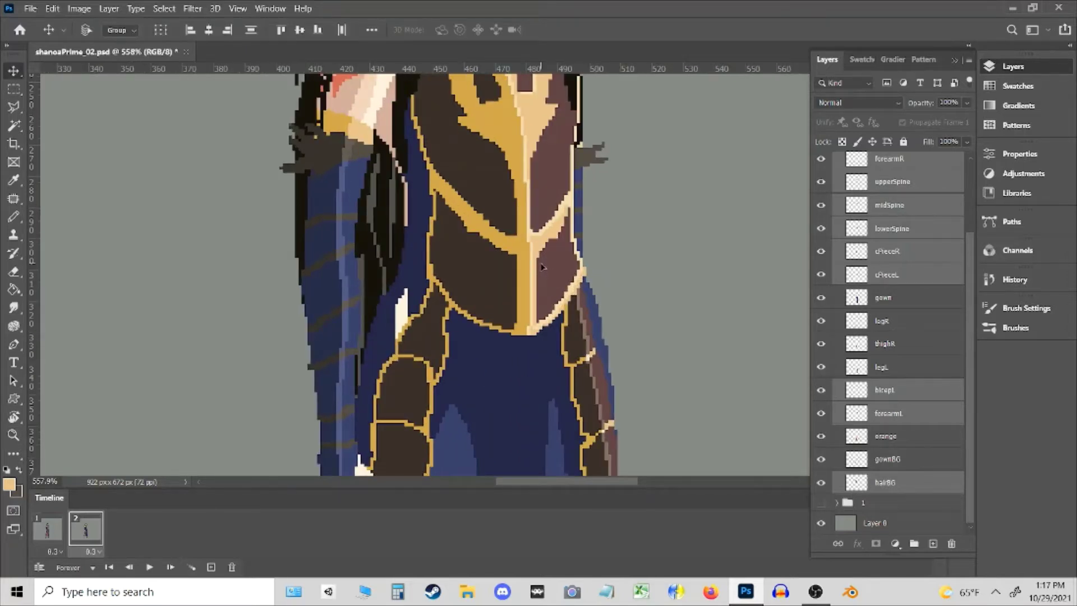
left_click_drag(517, 267, 326, 306)
key("space")
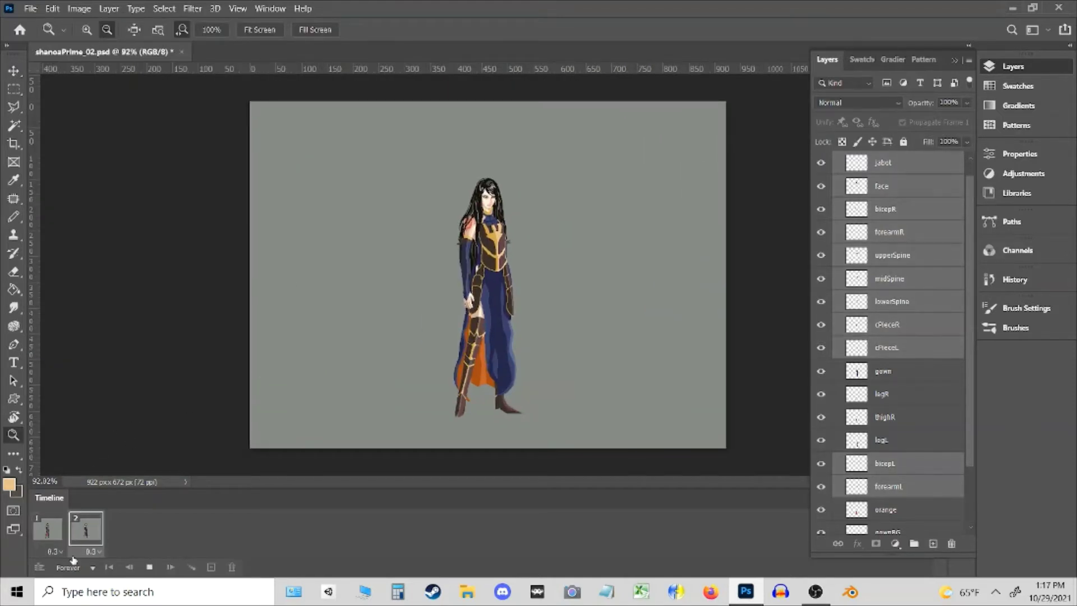
key("space")
left_click(495, 257)
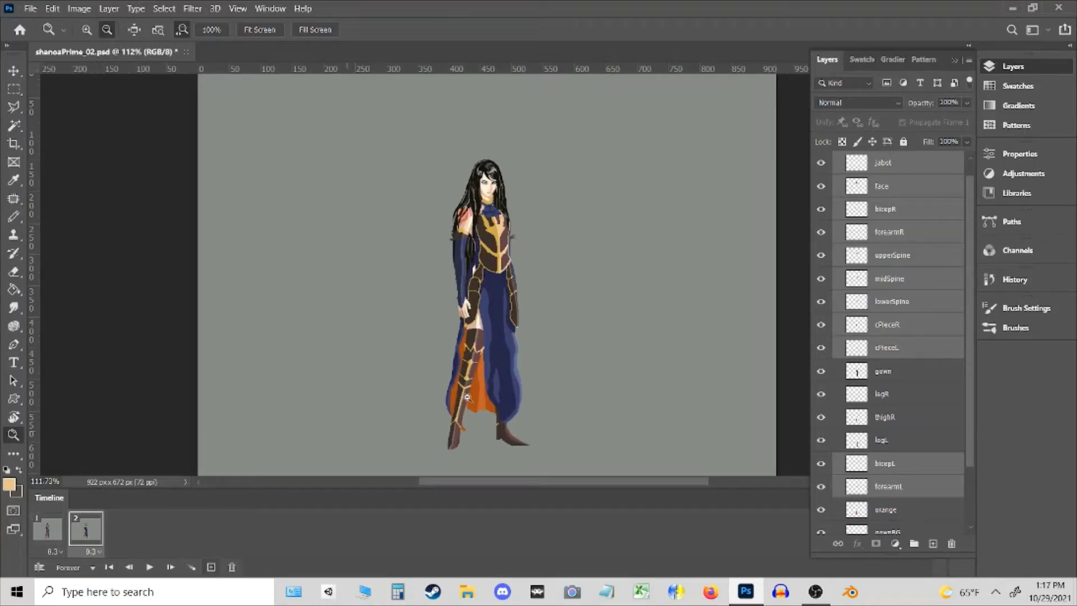
left_click_drag(516, 322, 637, 322)
key("v")
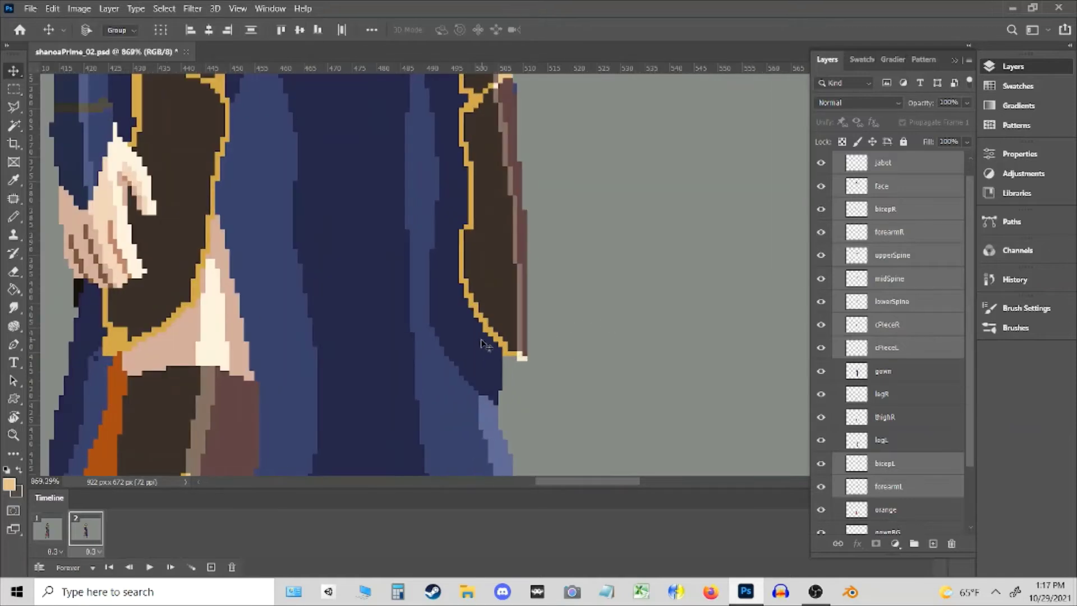
left_click_drag(481, 340, 491, 332)
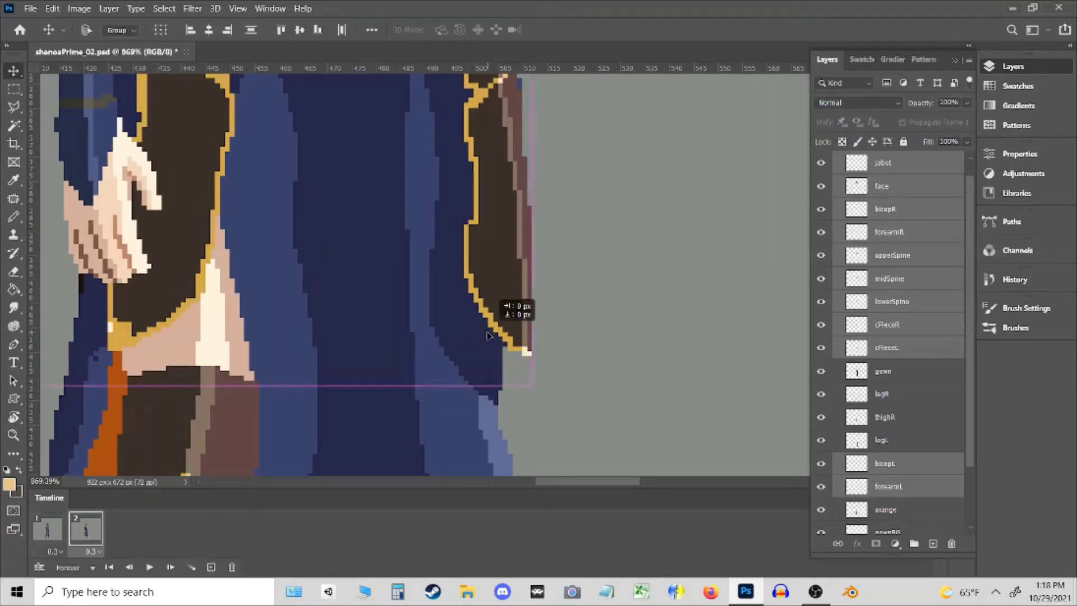
left_click_drag(487, 336, 64, 486)
key("z")
- Flip between frames 1 and 2 to compare the poses
left_click(57, 537)
left_click(89, 540)
left_click(54, 543)
left_click(80, 534)
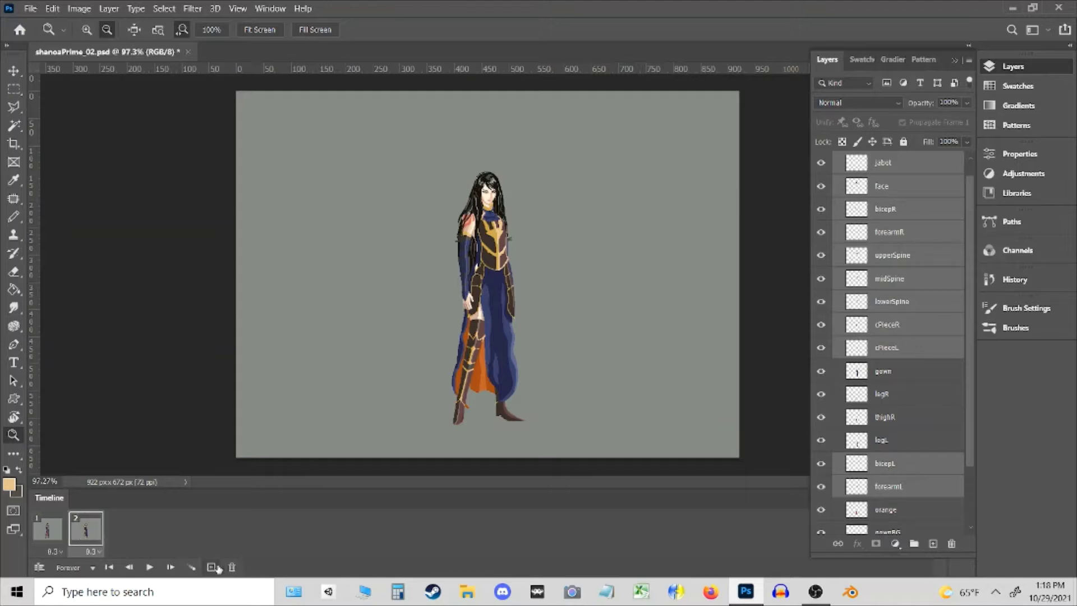
- Select the forearmR, bicepR, forearmL and bicepL layers together
scroll(912, 382, "up", 1)
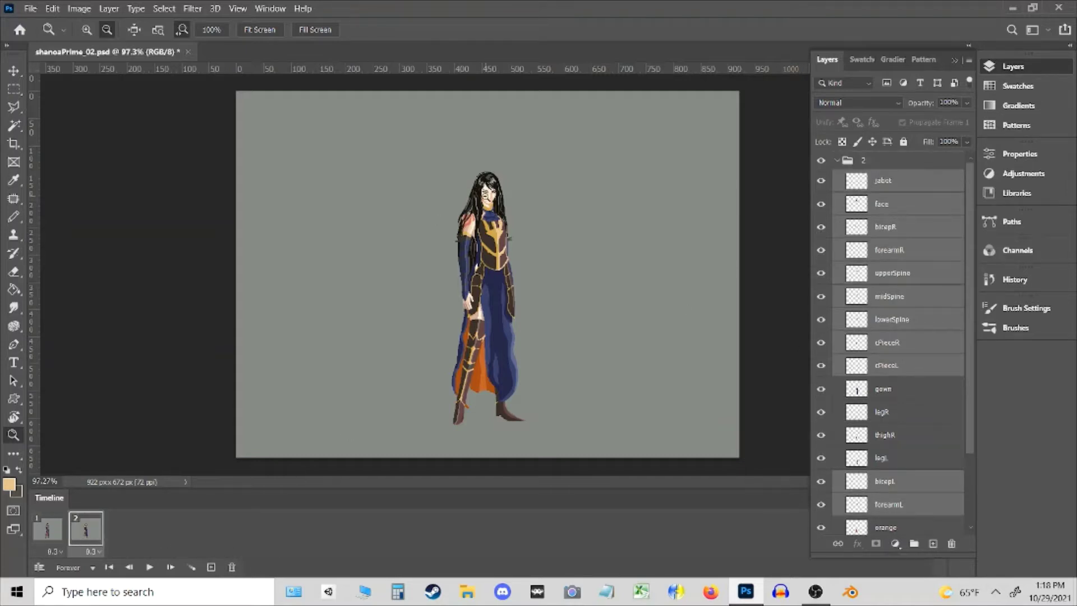
left_click_drag(485, 217, 515, 213)
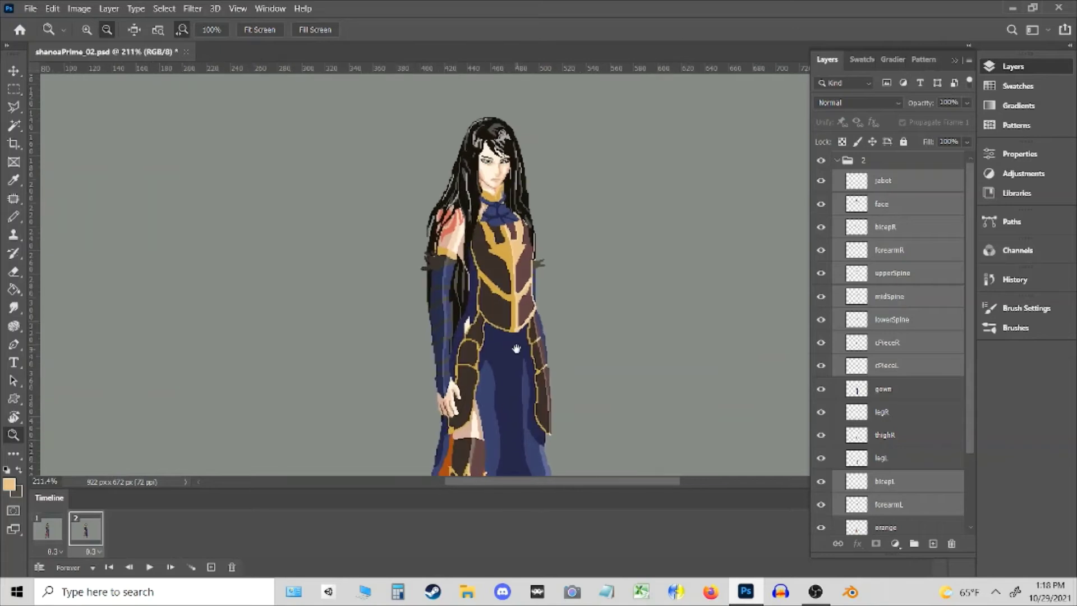
left_click_drag(516, 349, 504, 329)
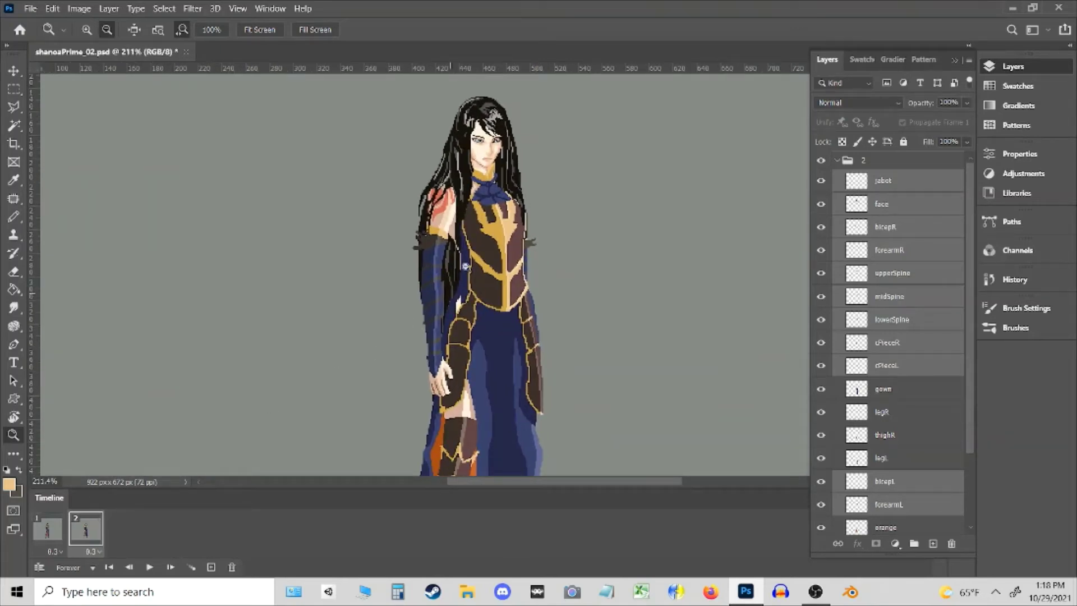
left_click(892, 251)
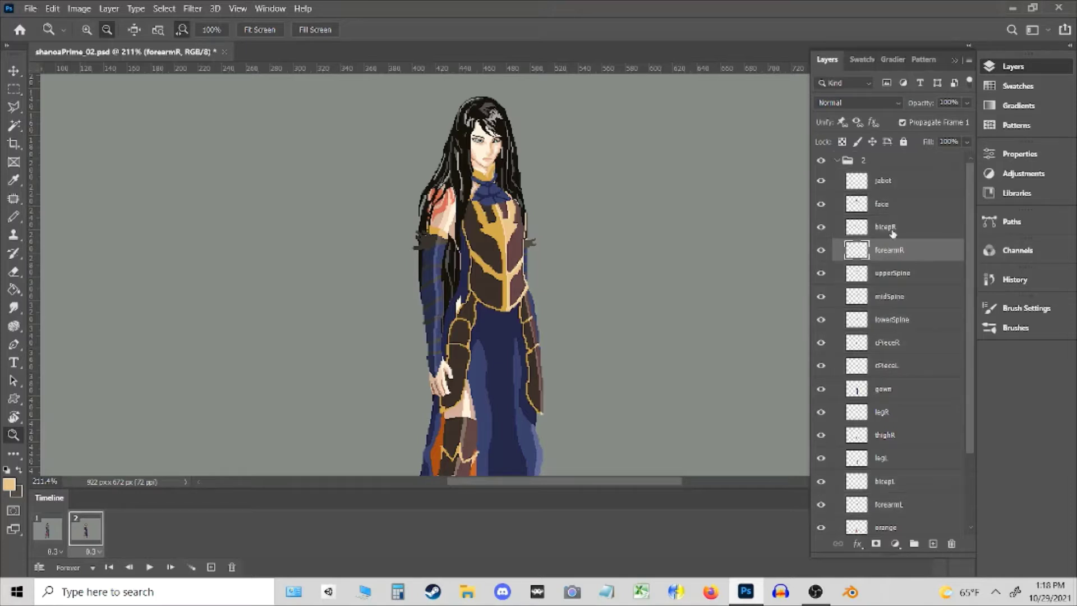
left_click(892, 230, "shift")
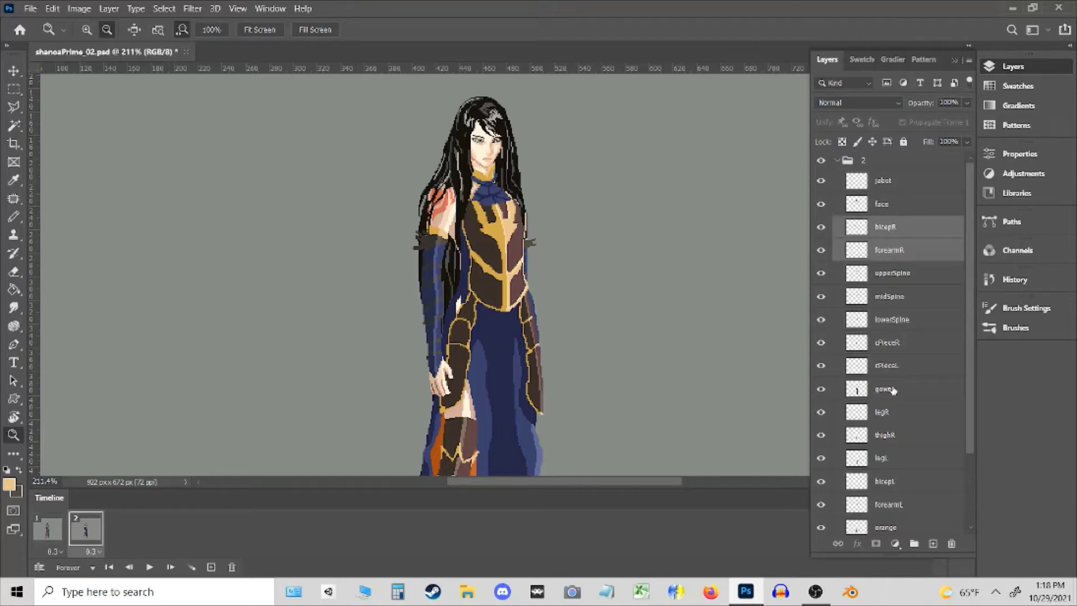
left_click(893, 504, "ctrl")
left_click(890, 482, "ctrl")
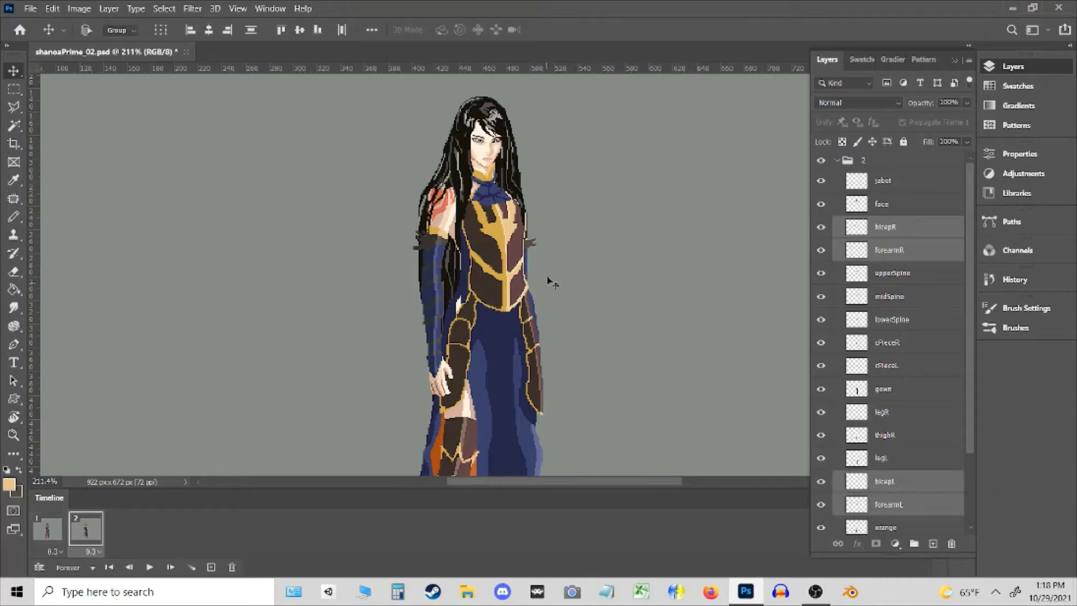
- Zoom on the chest with the Move tool, then compare frame 1 and return to frame 2
left_click_drag(475, 216, 443, 230)
key("v")
key("z")
left_click(48, 530)
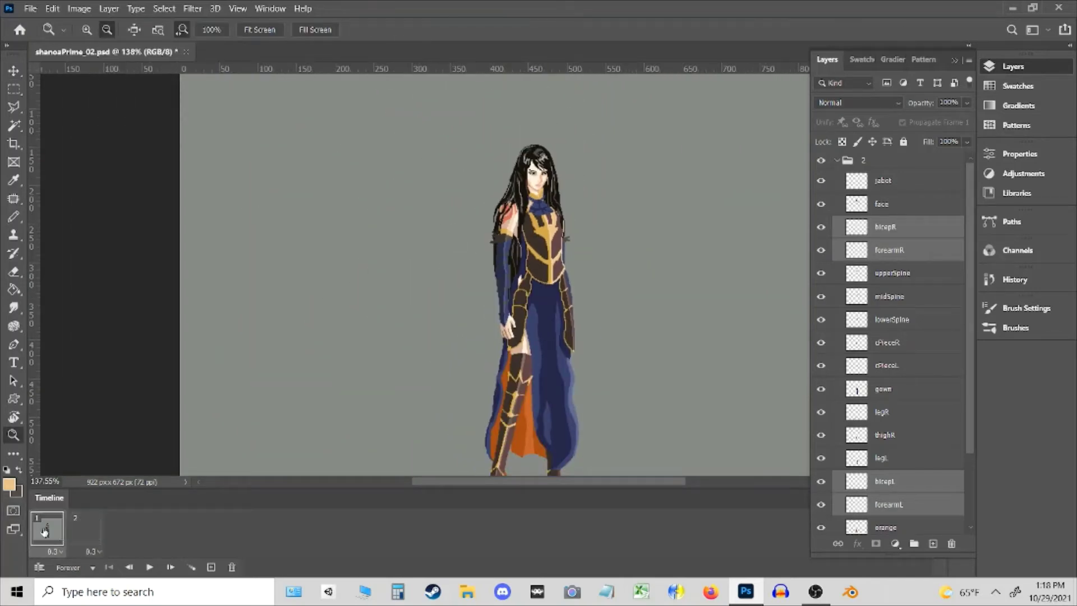
left_click(83, 532)
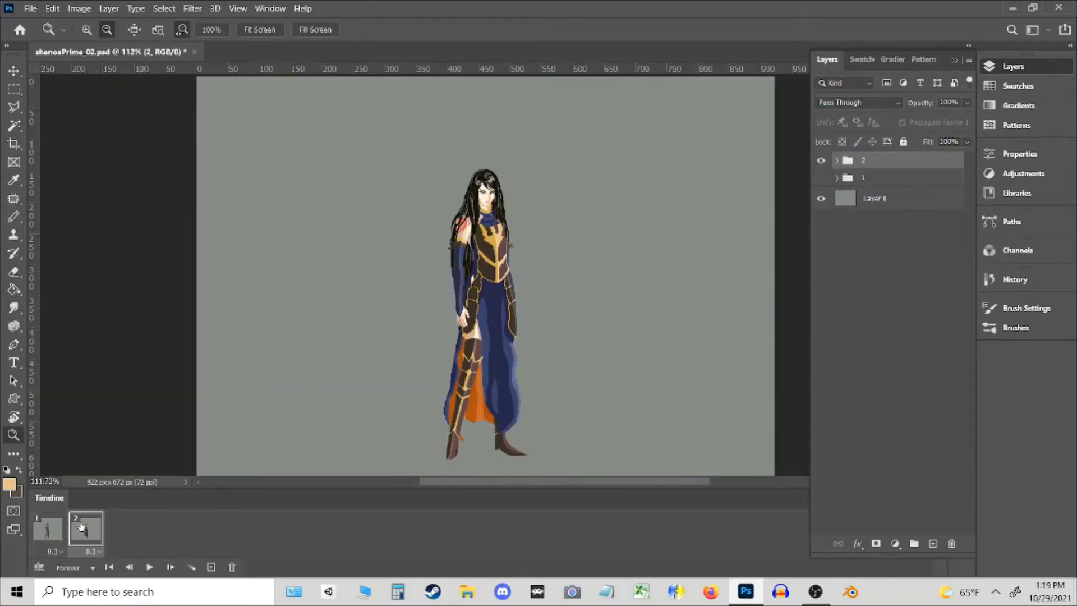
- Duplicate group 2 as group 3, add a third frame, then stop playback on frame 2
right_click(892, 161)
left_click(912, 65)
type("3")
key("Return")
left_click(211, 568)
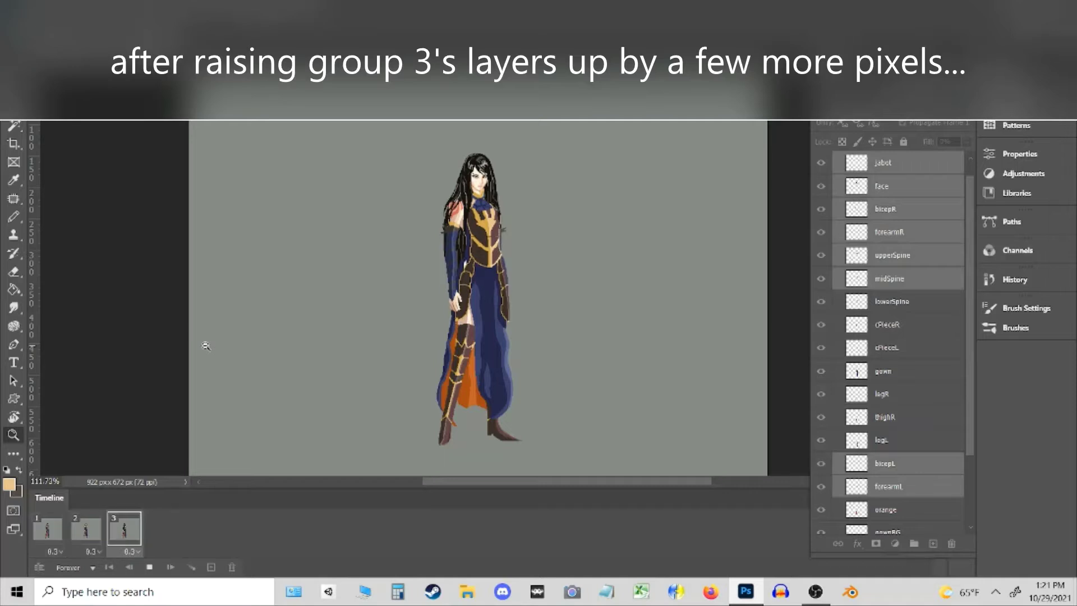
key("space")
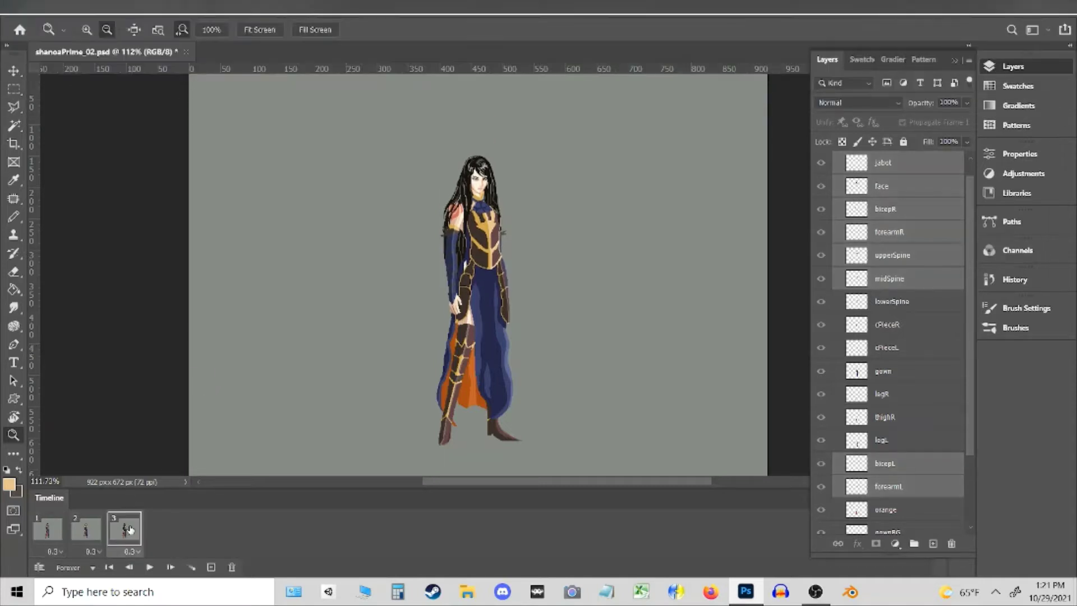
left_click(85, 530)
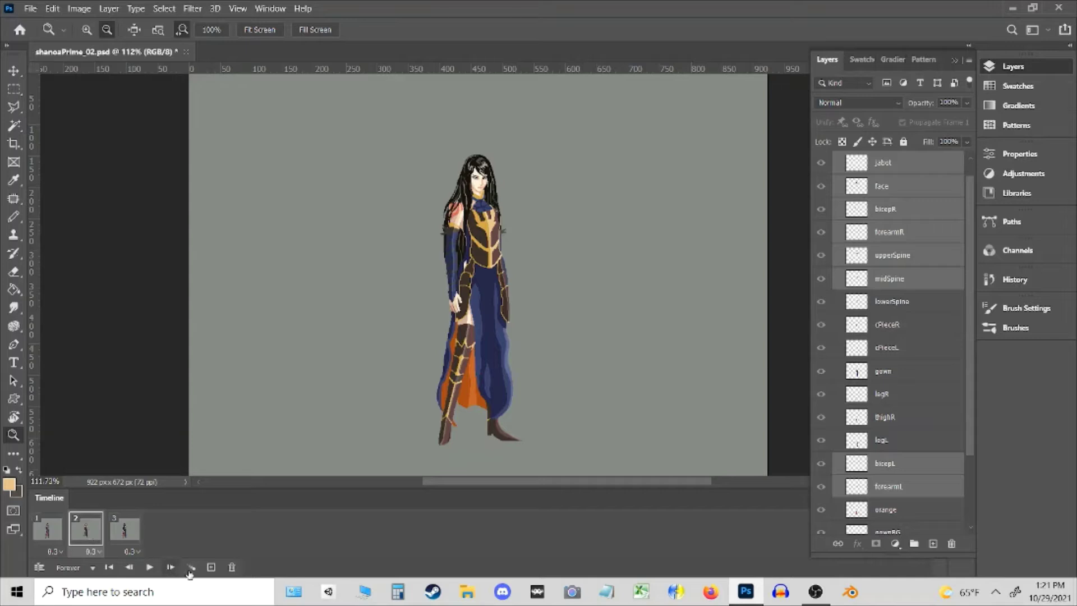
- Add a fourth animation frame and play the four-frame cycle from frame 1
left_click(211, 567)
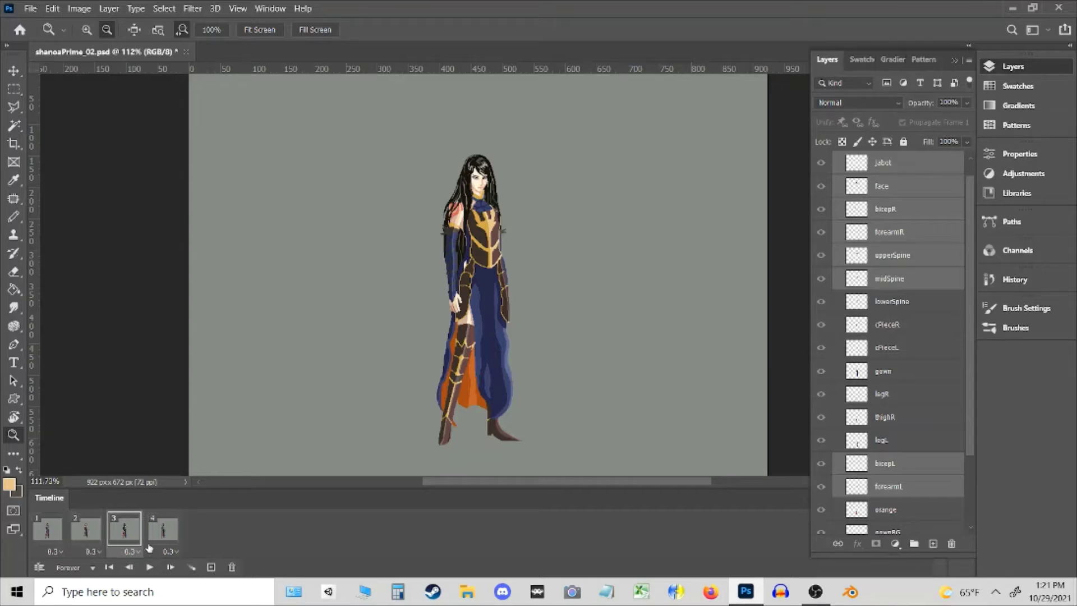
left_click(167, 532)
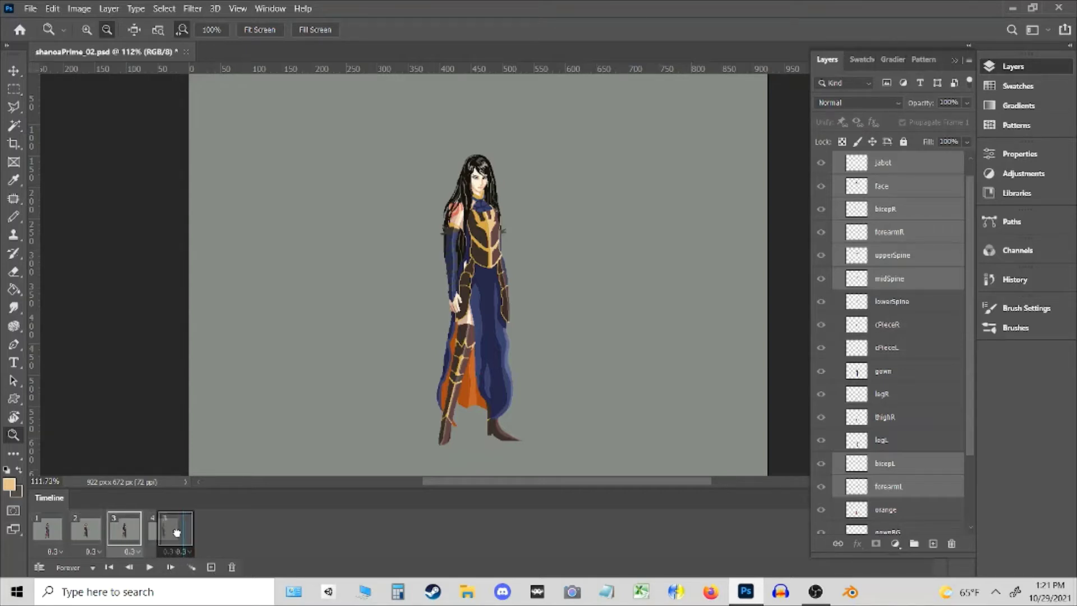
left_click(56, 532)
key("space")
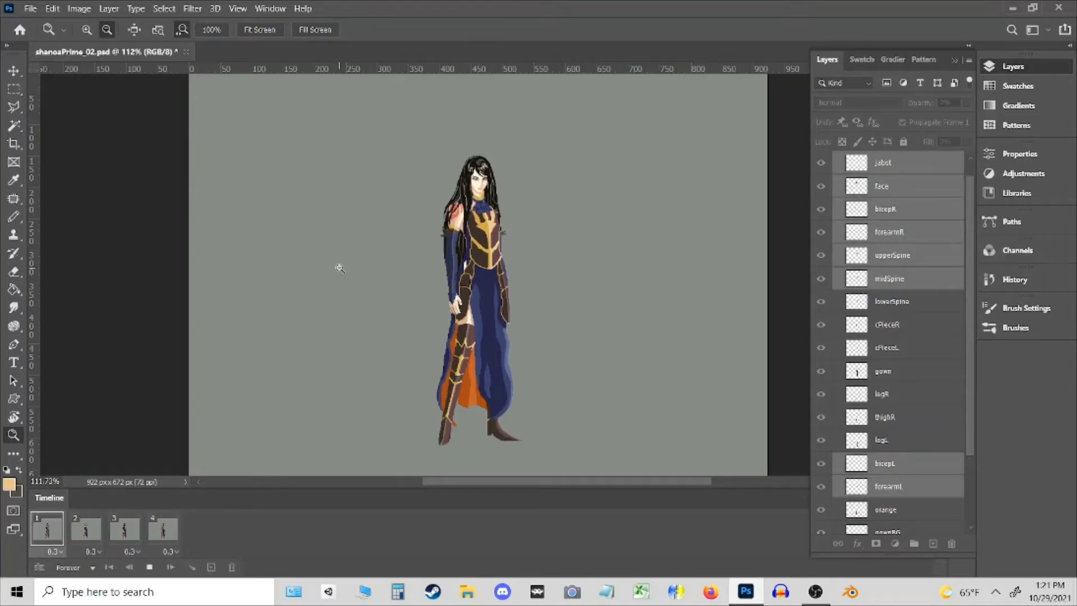
key("space")
- On frame 3, raise lowerSpine, cPieceR and cPieceL by 1 px to close the chest gap
left_click(97, 529)
left_click(115, 530)
left_click_drag(512, 237, 567, 237)
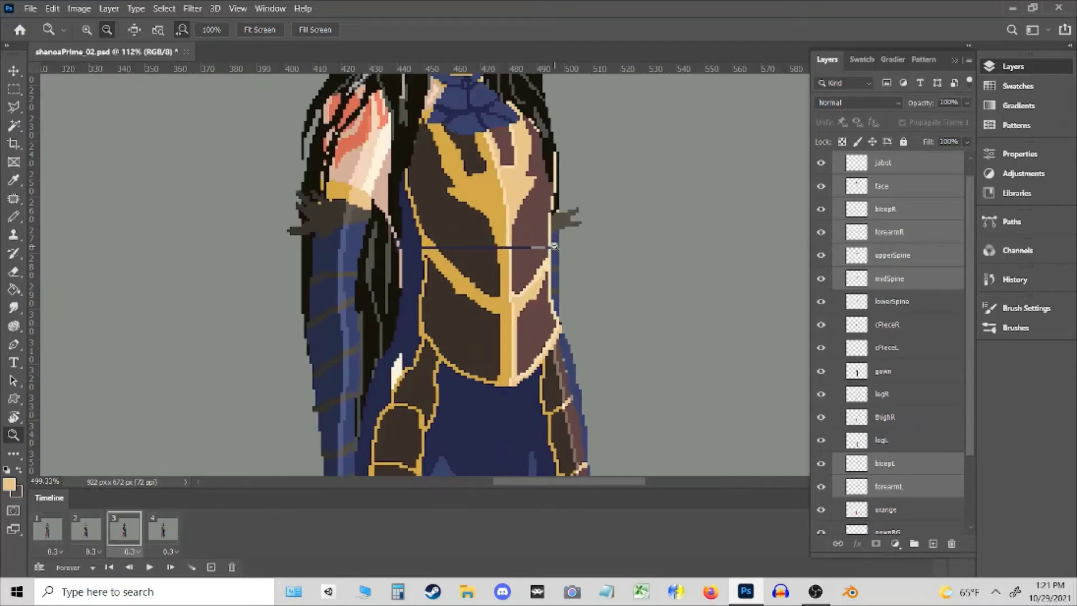
key("v")
left_click(899, 306)
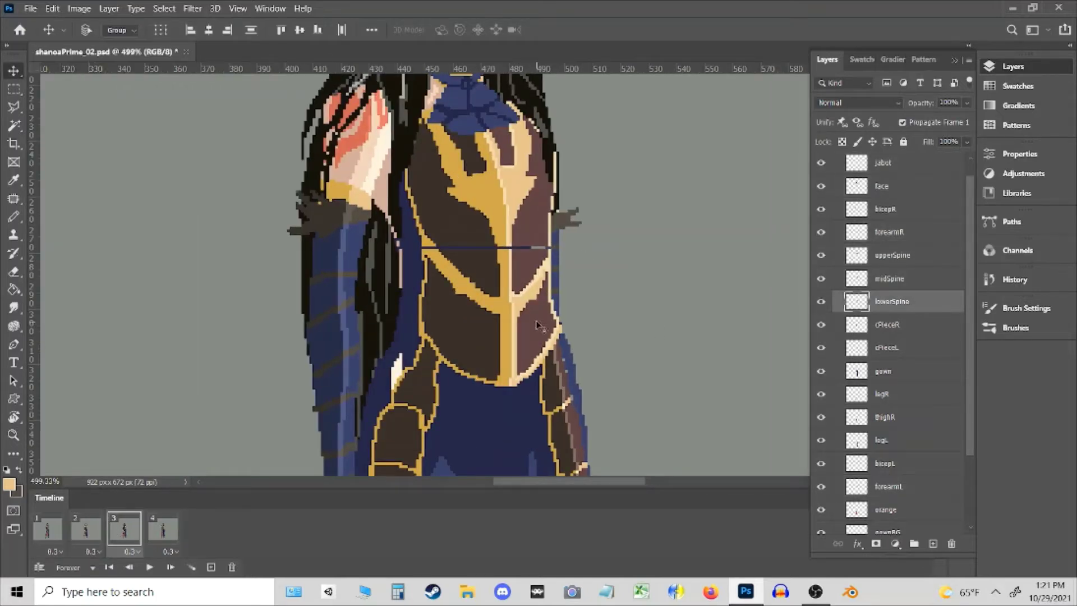
left_click(880, 330, "shift")
left_click(884, 348, "shift")
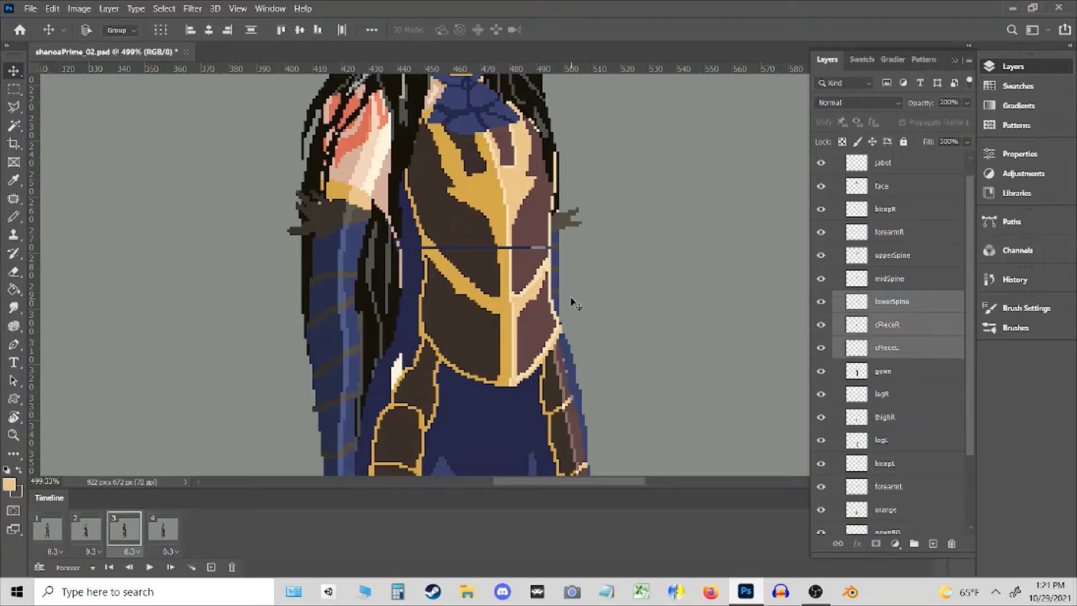
key("z")
left_click_drag(528, 244, 582, 246)
key("v")
key("z")
left_click_drag(583, 274, 445, 284)
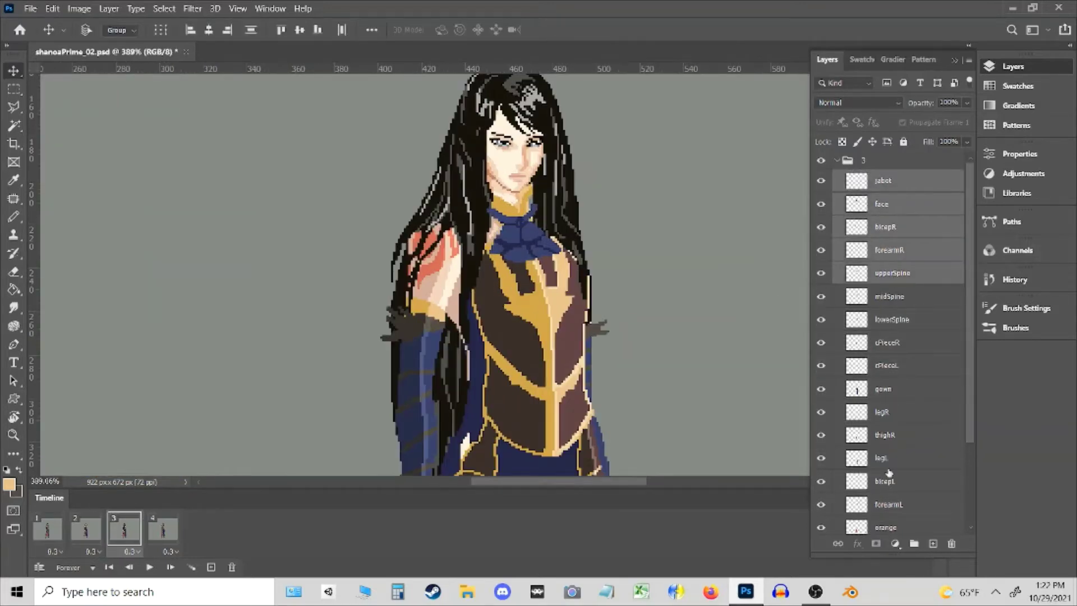
- Add the bicepL and forearmL arm layers to frame 3's layer selection
left_click(888, 480, "ctrl")
left_click(889, 503, "ctrl")
key("ctrl+0")
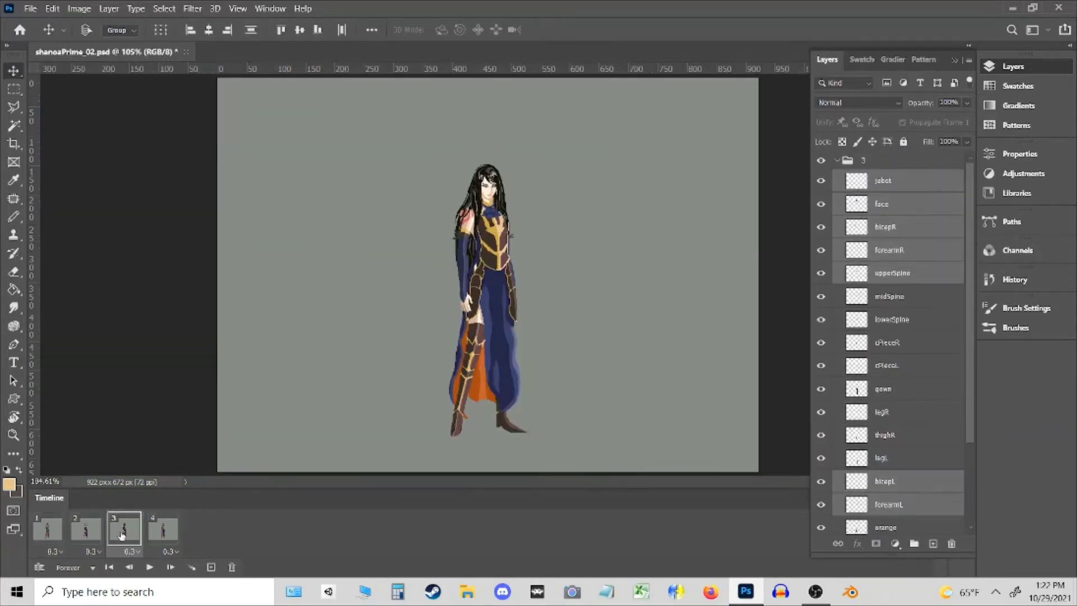
left_click(893, 274)
key("ctrl+e")
key("z")
key("w")
- Select jabot through upperSpine plus bicepL and shift the upper body about 1 px
left_click_drag(486, 185, 571, 194)
key("v")
left_click(883, 181)
left_click(892, 273, "shift")
left_click(885, 481, "ctrl")
key("z")
left_click_drag(483, 253, 147, 307)
- With the face layer selected, nudge the artwork near the chin slightly
left_click(882, 204)
key("v")
left_click(883, 483, "ctrl")
key("z")
left_click_drag(476, 195, 547, 196)
key("v")
left_click_drag(582, 197, 582, 203)
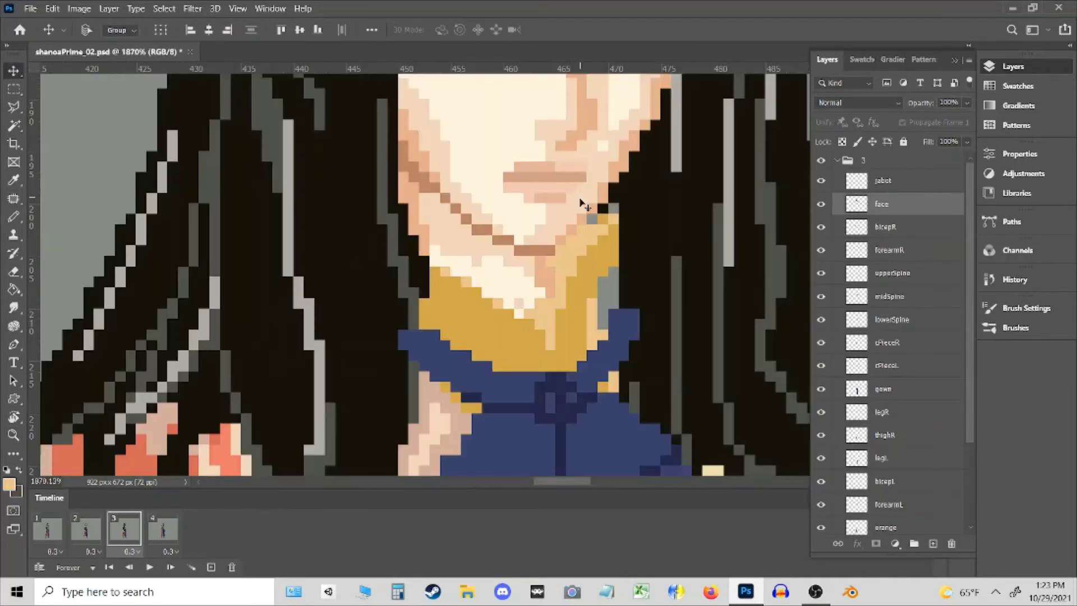
key("ctrl+0")
- Play the animation from frame 1, then compare frames 2 and 3
left_click(49, 528)
key("space")
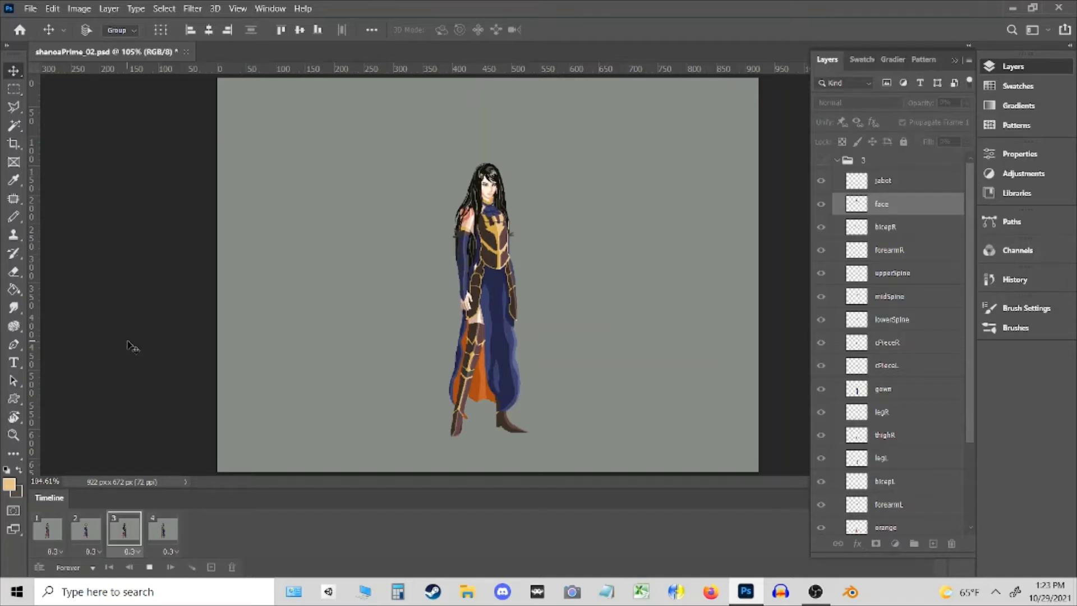
key("space")
left_click(89, 529)
left_click(126, 533)
- Sample the armour's gold colour and magnify the blue line across frame 3's chest
key("z")
left_click_drag(501, 221, 600, 234)
key("i")
left_click(547, 320)
key("z")
left_click_drag(399, 243, 292, 358)
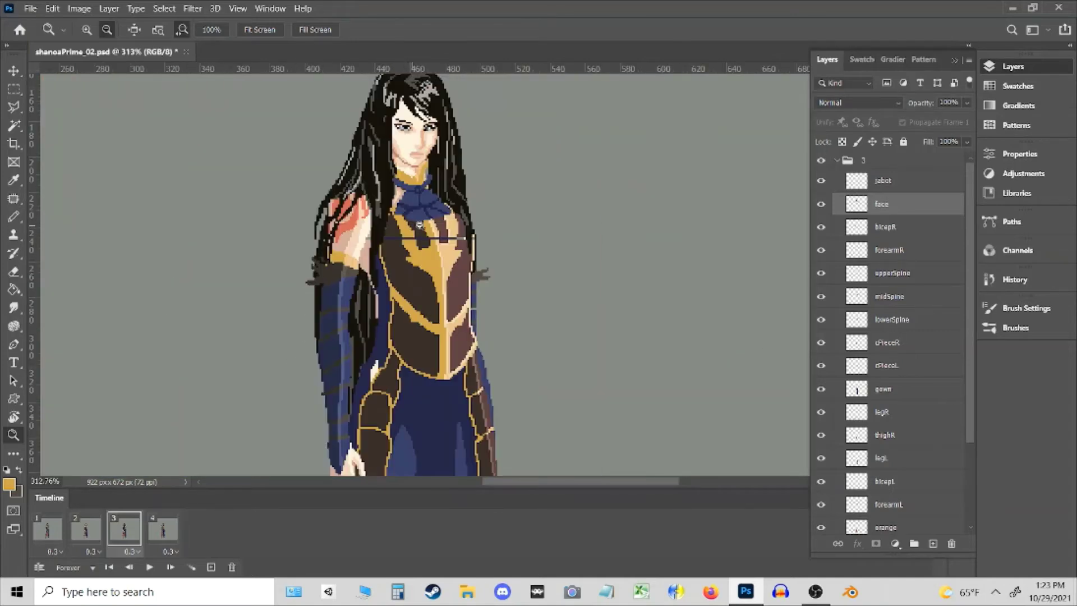
left_click_drag(420, 224, 487, 238)
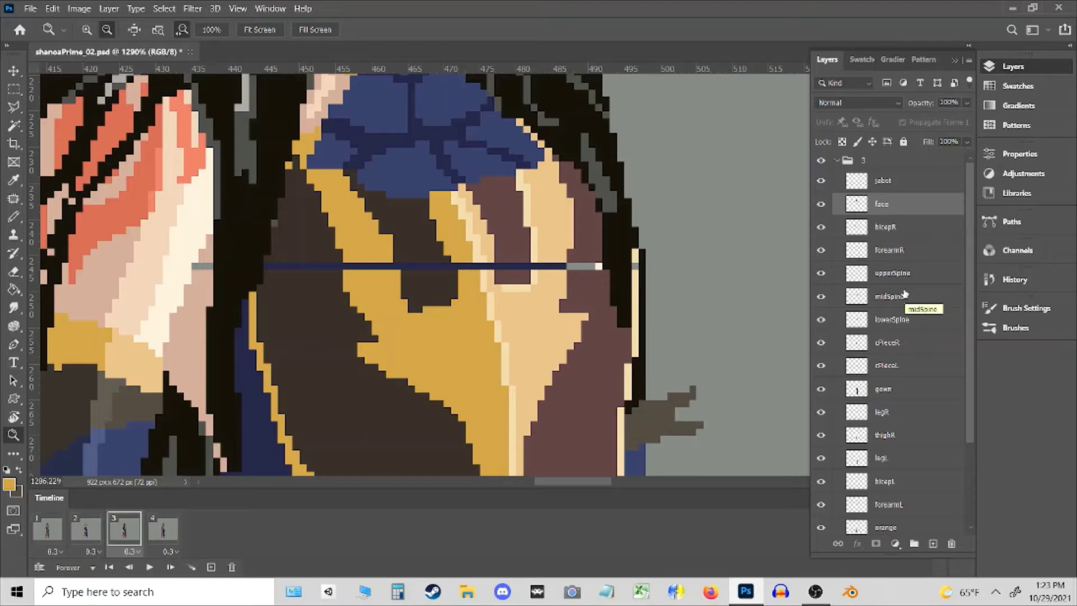
left_click_drag(396, 336, 414, 337)
- Pencil over the blue chest line on upperSpine in gold, maroon and dark brown
key("b")
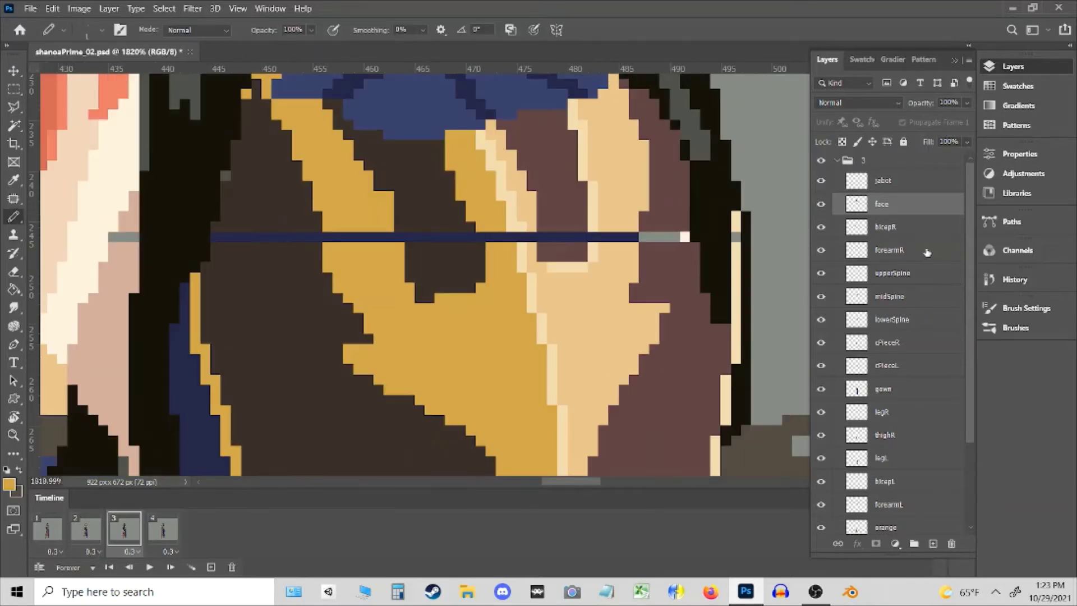
left_click(897, 273)
left_click_drag(328, 236, 389, 237)
left_click_drag(490, 237, 511, 237)
left_click_drag(593, 236, 633, 237)
left_click(562, 251, "alt")
left_click_drag(542, 237, 582, 237)
left_click_drag(644, 237, 685, 237)
left_click(478, 247, "alt")
left_click_drag(481, 236, 400, 237)
left_click_drag(318, 237, 216, 237)
- Check frames 2 and 1 by expanding and collapsing groups 2 and 1, then reopen group 3
left_click(883, 204)
key("e")
left_click(837, 160)
left_click(86, 533)
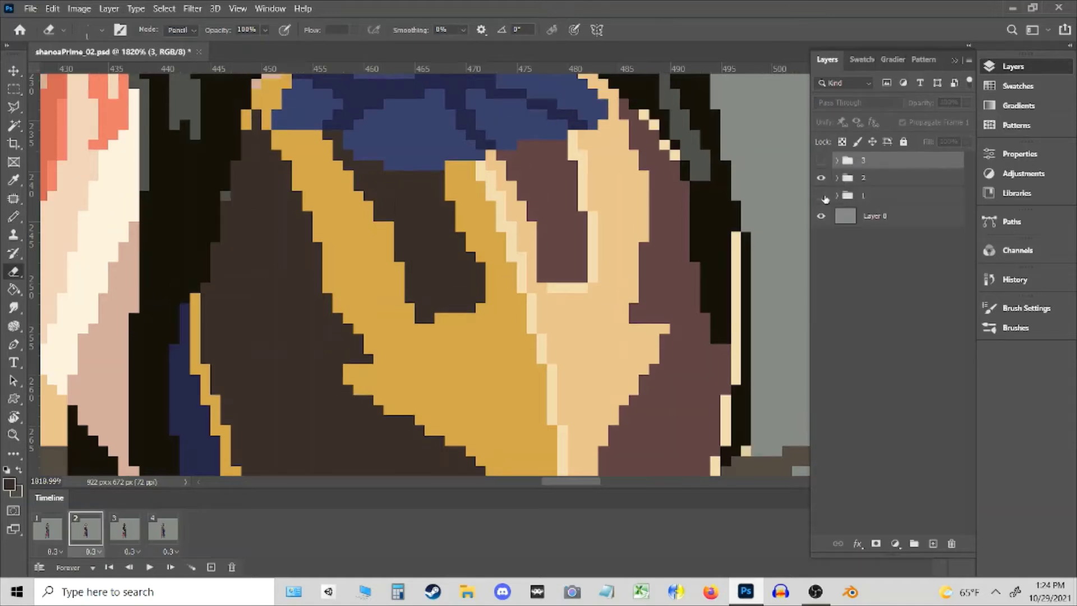
left_click(838, 178)
left_click(872, 222)
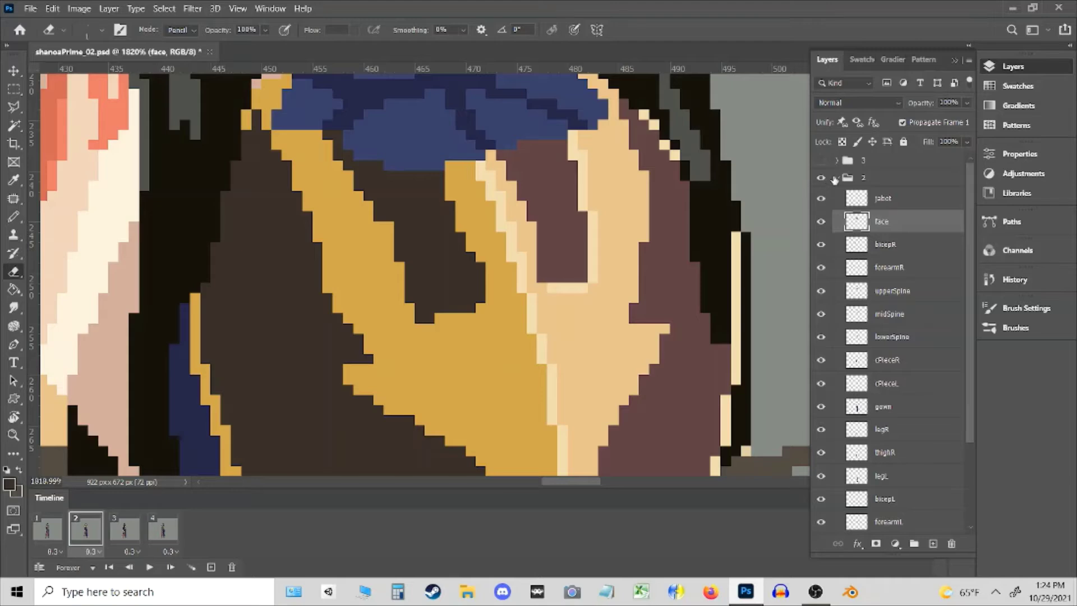
left_click(835, 178)
left_click(837, 179)
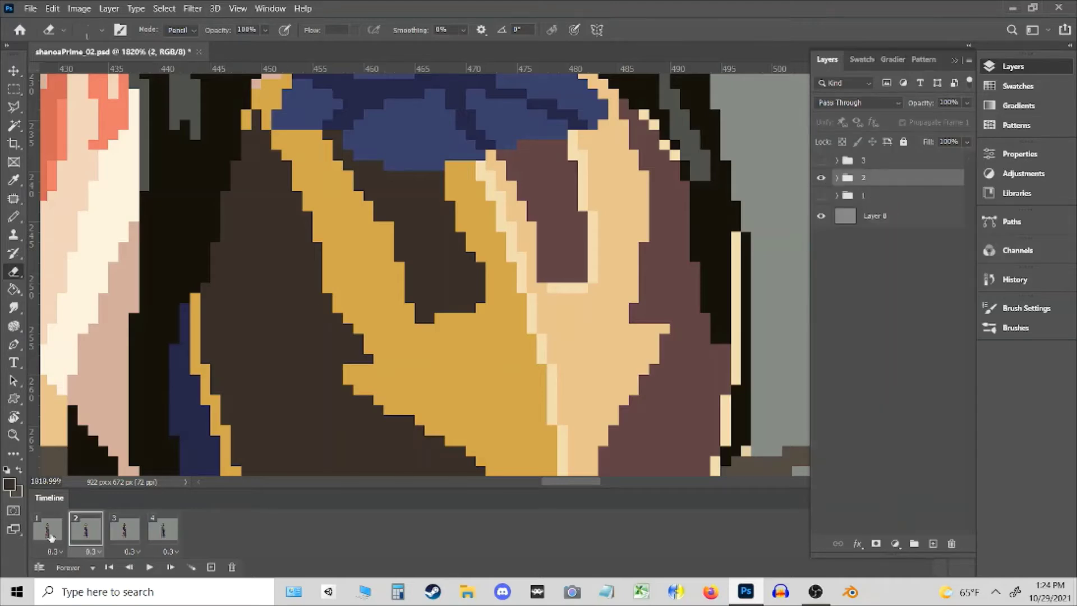
left_click(51, 537)
left_click(837, 195)
left_click(882, 239)
left_click(836, 196)
left_click(125, 530)
left_click(864, 160)
left_click(837, 160)
- With the Pencil active, select the midSpine layer and review the left torso edge
key("b")
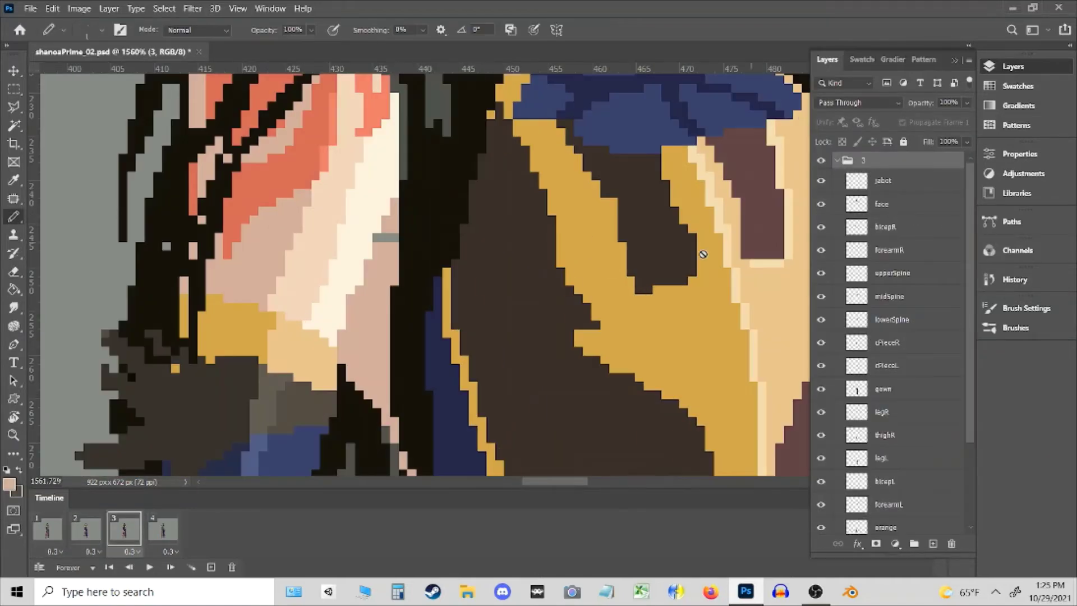
left_click(892, 320)
left_click(892, 273)
left_click(890, 296)
left_click_drag(342, 246, 409, 245)
left_click_drag(420, 331, 417, 208)
key("z")
left_click_drag(510, 330, 443, 331)
- Save the document, then save it under the new name shanoaIdle.psd
key("ctrl+s")
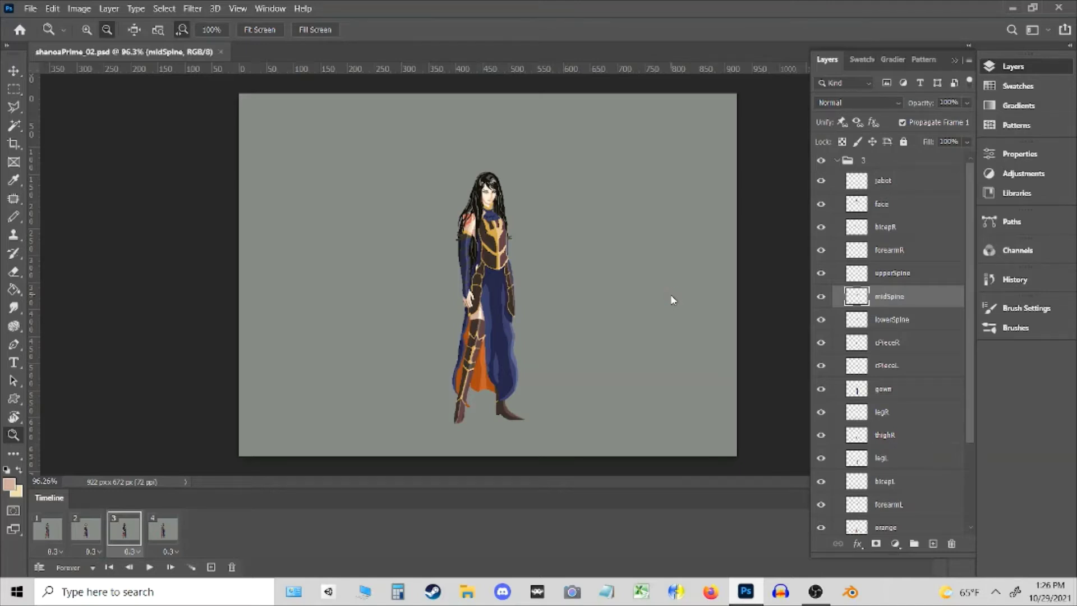
key("ctrl+shift+s")
type("shan")
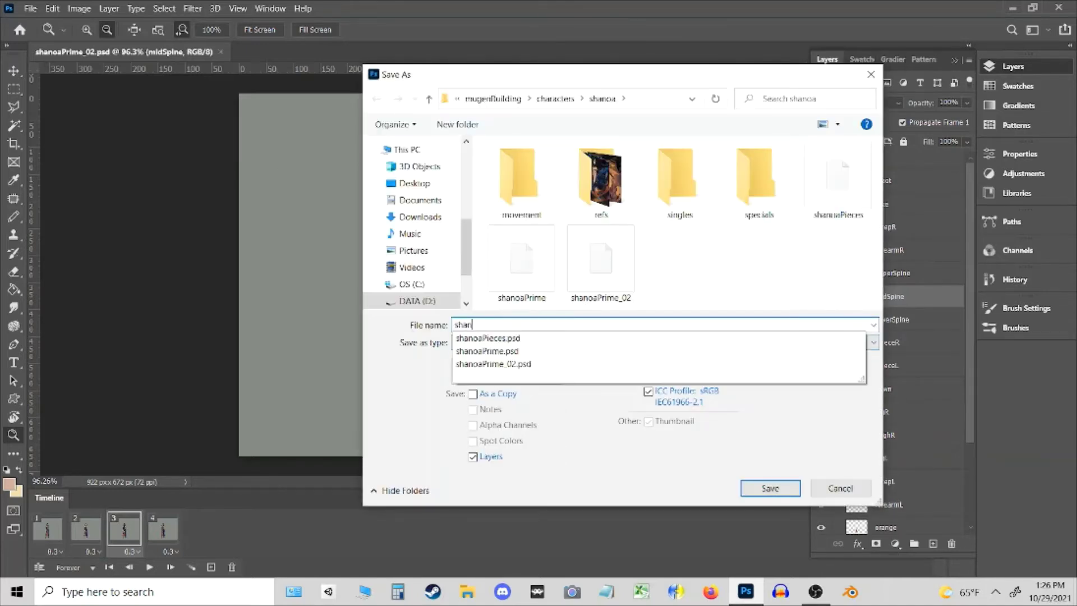
type("oaIdle")
key("Return")
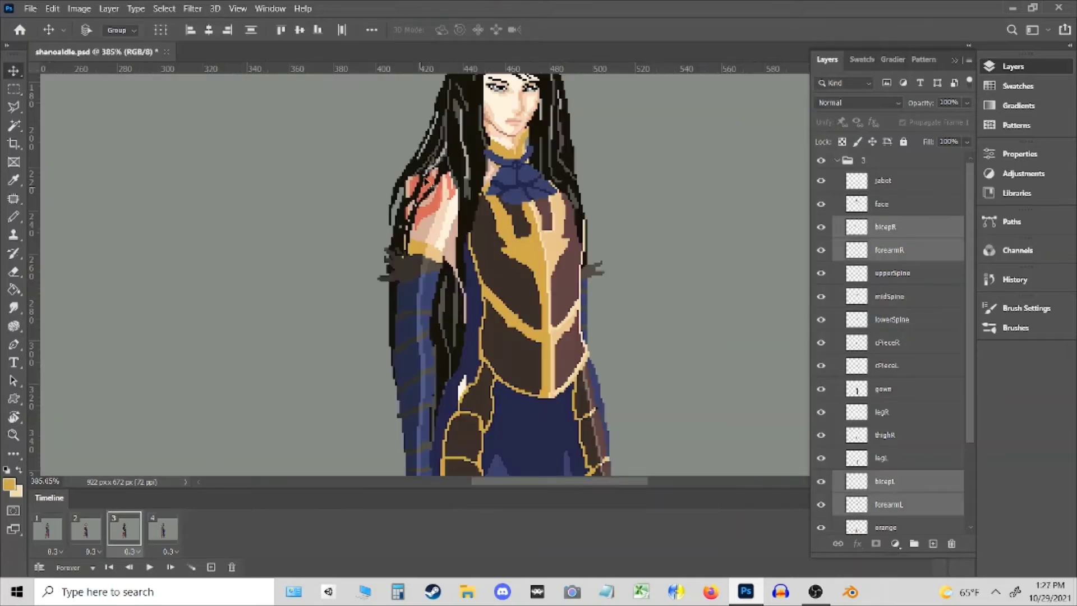
- Bring the shoulder and chest into view and try a rectangular selection below the hair, then deselect
scroll(426, 181, "up", 5)
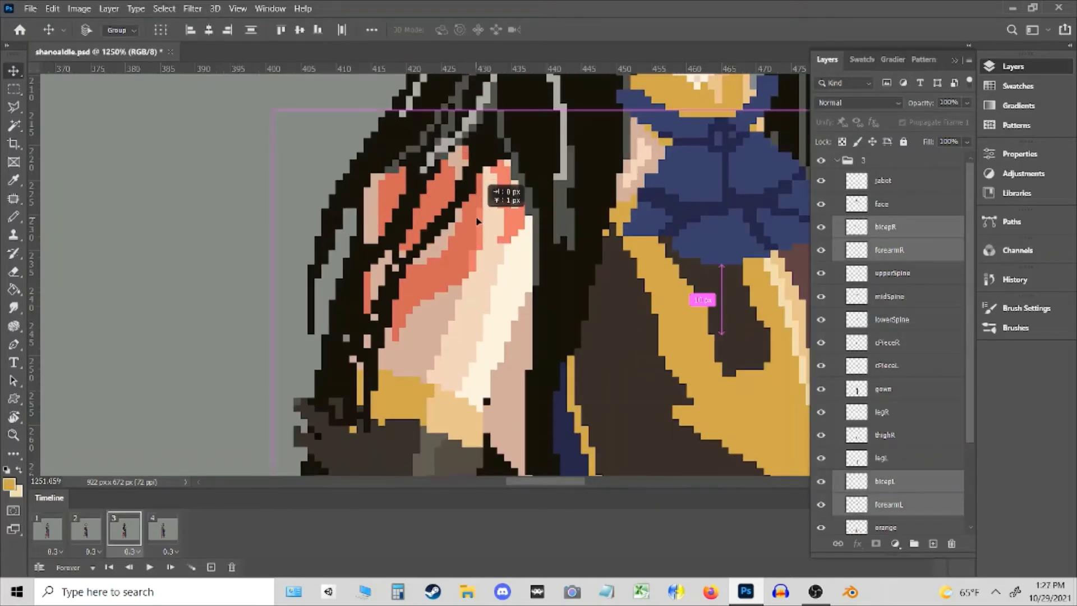
left_click_drag(463, 239, 439, 265)
left_click(892, 207)
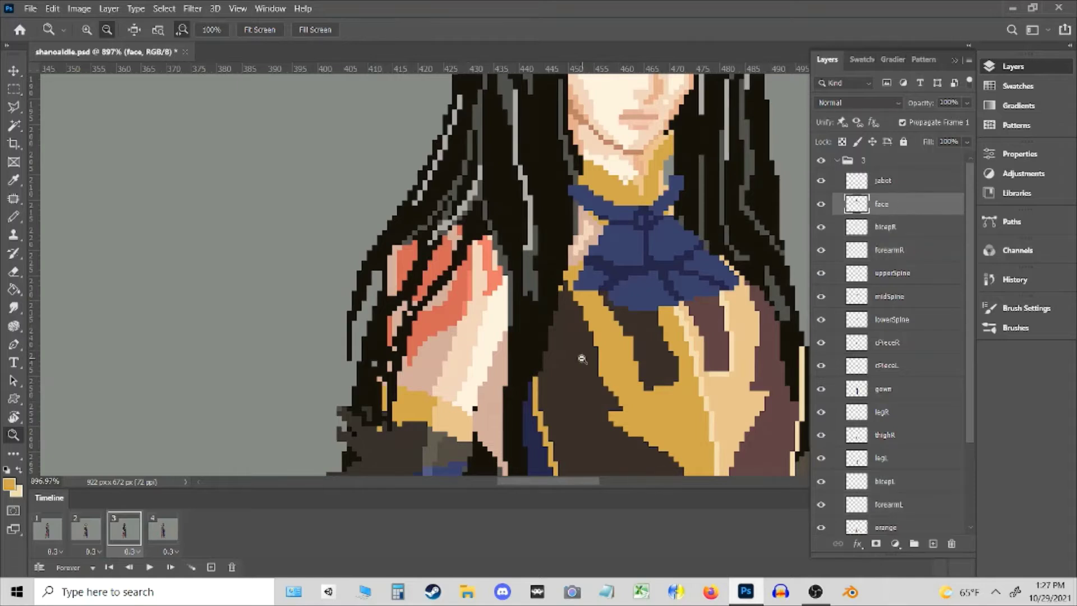
key("m")
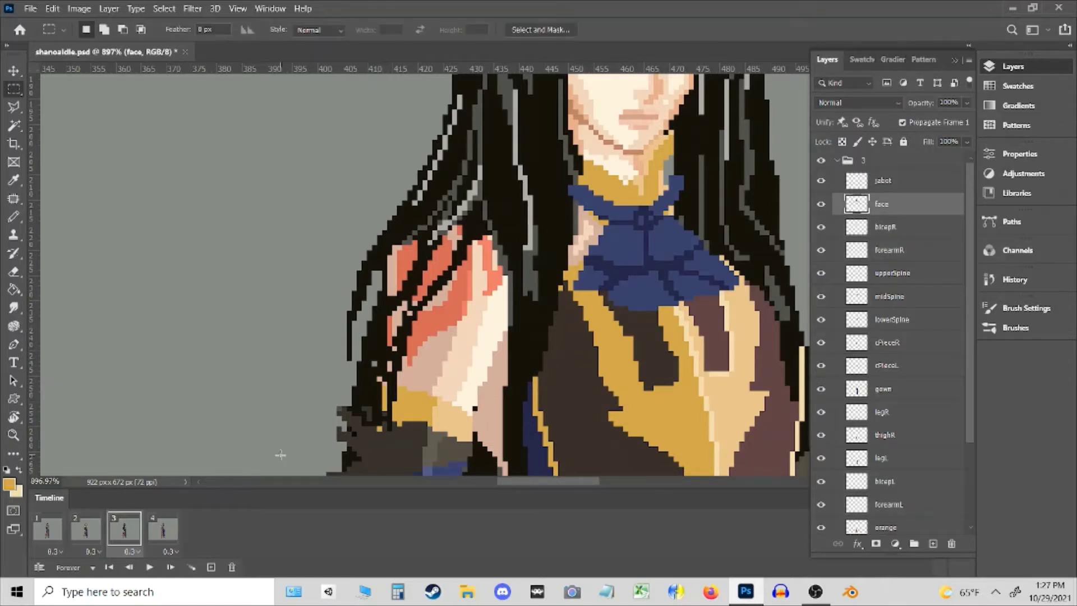
mouse_move(277, 455)
left_mouse_down()
mouse_move(361, 344)
mouse_move(487, 216)
left_mouse_up()
key("v")
key("ctrl+d")
- Zoom out to the whole figure and switch between animation frames 2 and 3
key("b")
key("z")
left_click_drag(486, 252, 314, 264)
left_click(162, 530)
left_click(86, 531)
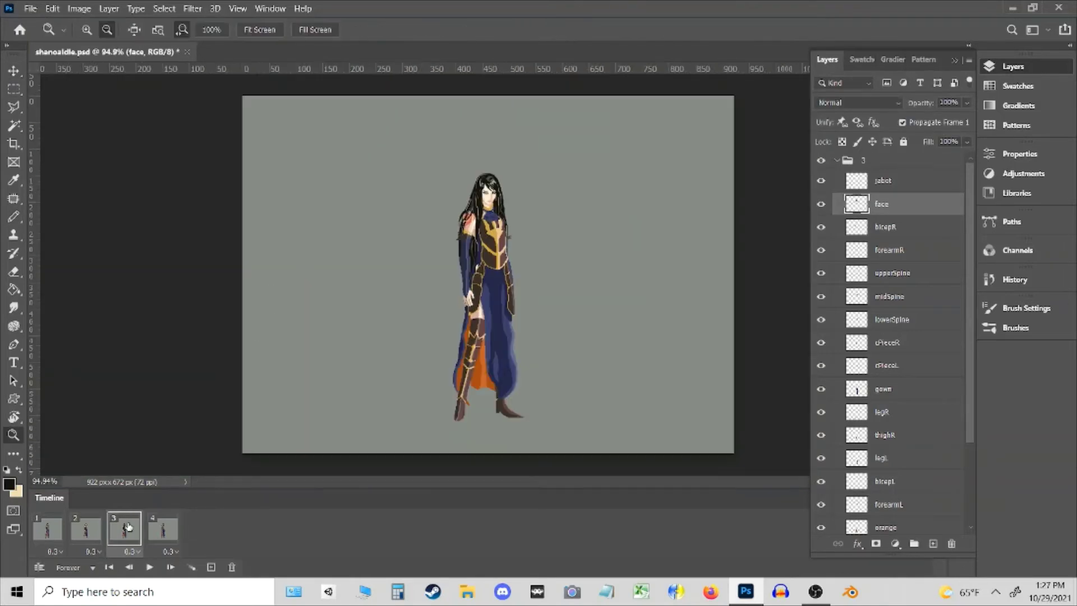
left_click(130, 551)
left_click(174, 443)
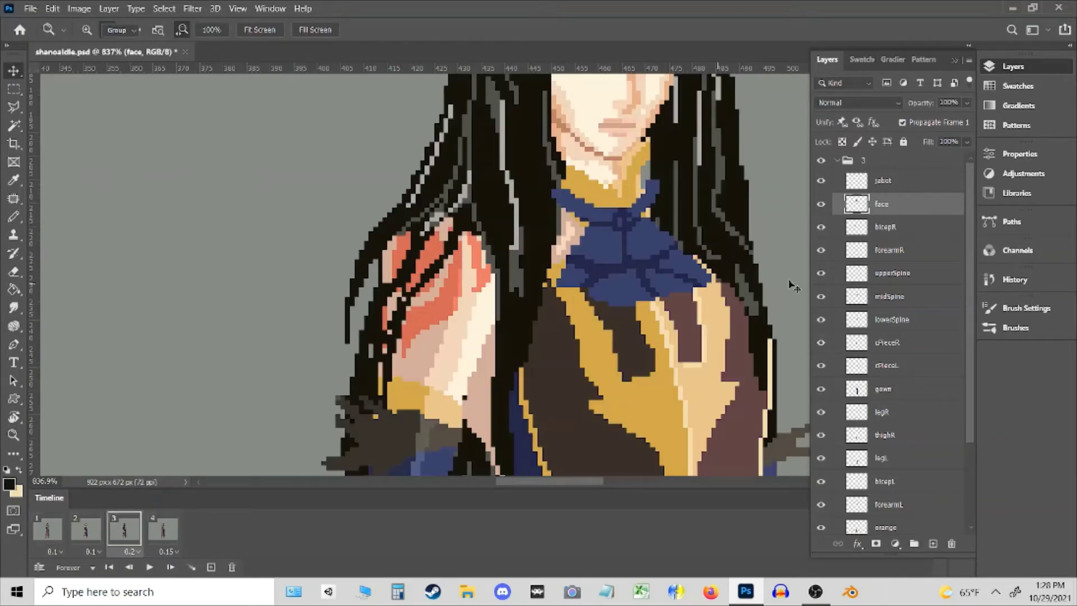
- Select the arm layers, set every frame delay to 0.3 seconds, and nudge the arms slightly
left_click(889, 505)
left_click(885, 482, "ctrl")
left_click(889, 250, "ctrl")
left_click(886, 227, "ctrl")
left_click(882, 205)
key("e")
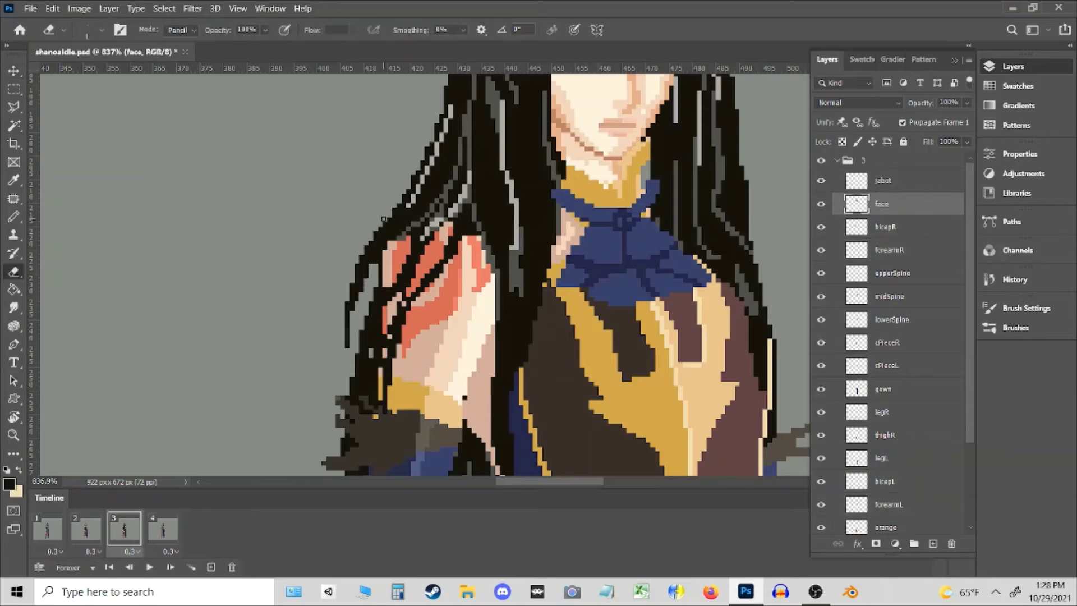
- Select bicepR, forearmR, bicepL and forearmL and place a horizontal guide at shoulder height
left_click(893, 273)
left_click(886, 227)
left_click(881, 204)
key("b")
left_click(886, 227)
left_click(889, 250, "ctrl")
left_click(885, 481, "ctrl")
left_click(888, 504, "ctrl")
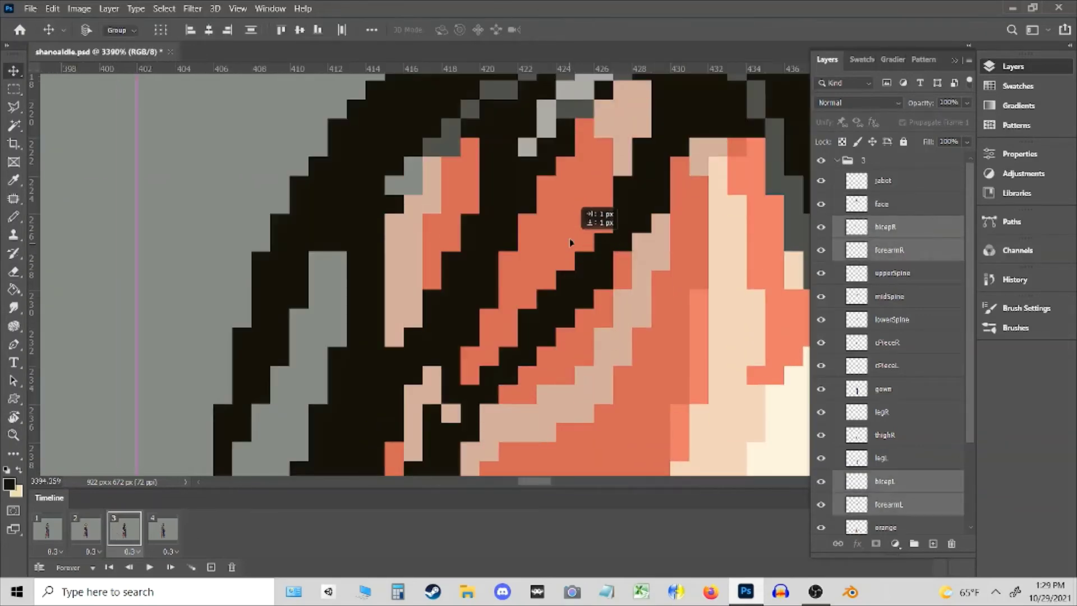
left_click_drag(207, 69, 207, 213)
- Compare frames 2 and 3, remove the shoulder guide, collapse group 3 and save the file
left_click(85, 529)
left_click(125, 529)
left_click(85, 528)
left_click(124, 529)
left_click(882, 204)
key("z")
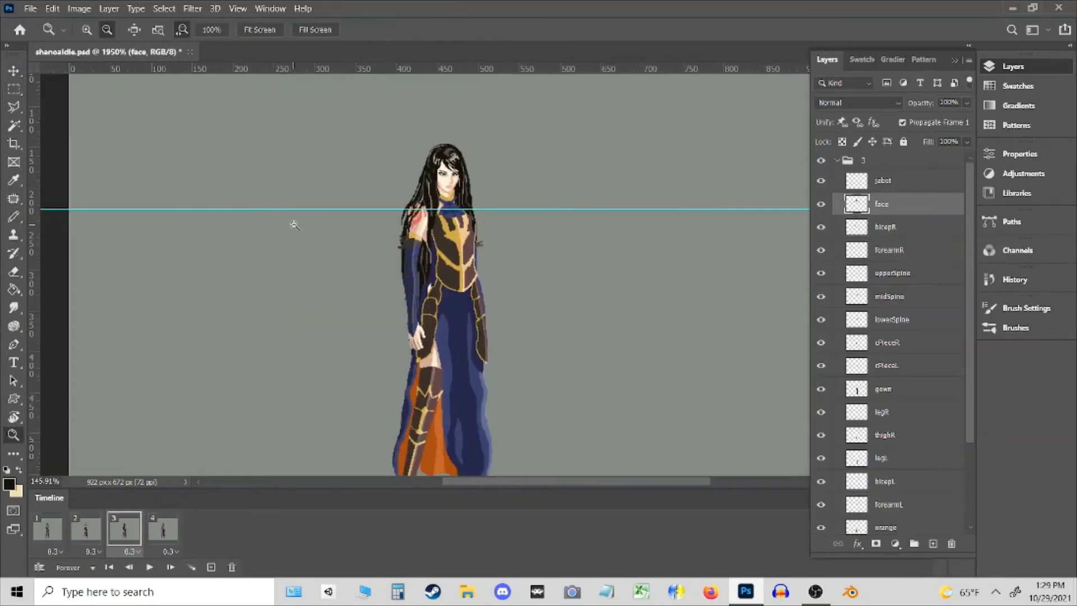
left_click_drag(391, 200, 267, 375)
key("space")
key("space")
left_click(837, 161)
key("ctrl+s")
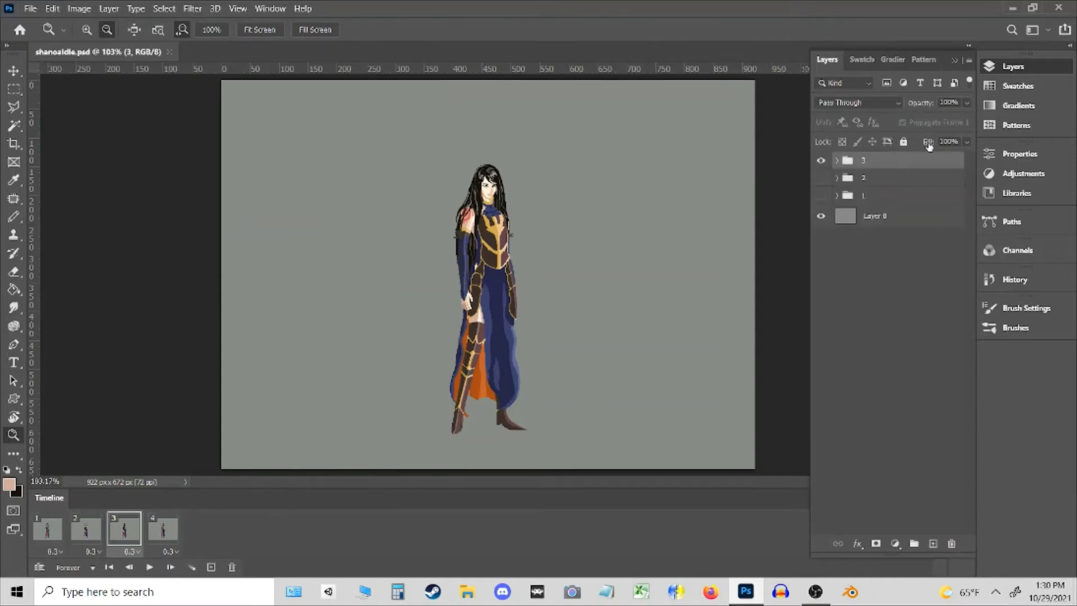
- Duplicate layer group 3 as a new group named 4
right_click(907, 163)
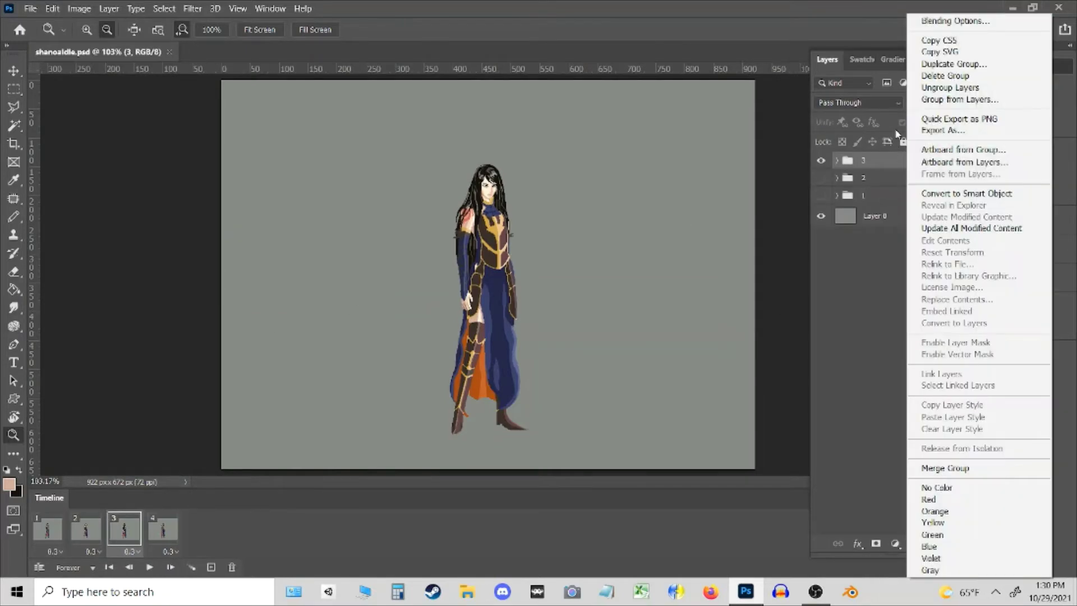
left_click(948, 69)
type("4")
key("Return")
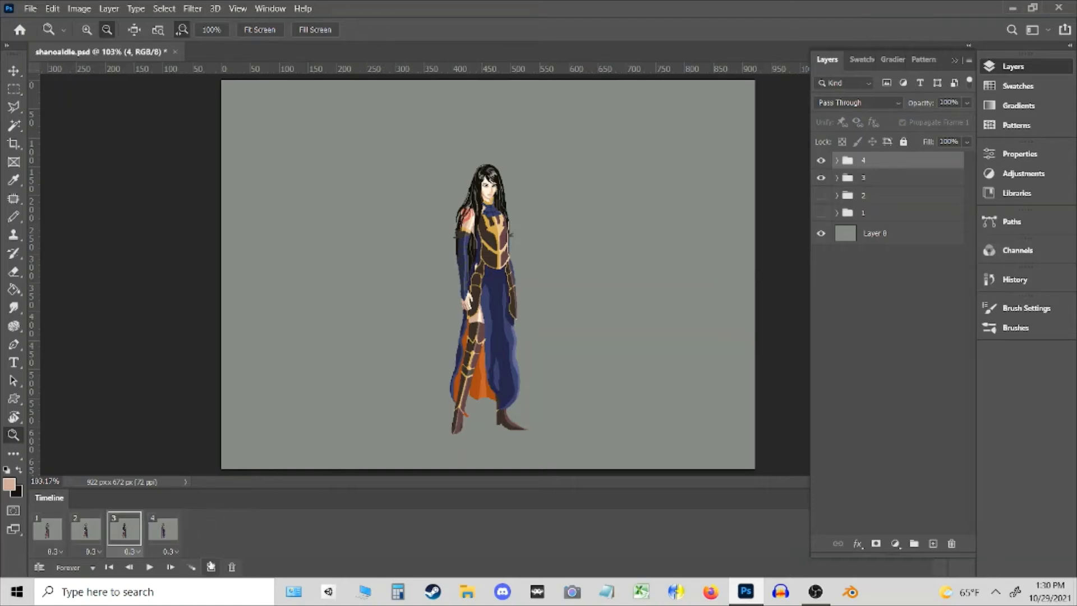
- Replace timeline frame 4 with a fresh duplicate of frame 3, then select frame 1
left_click(170, 534)
left_click(232, 567)
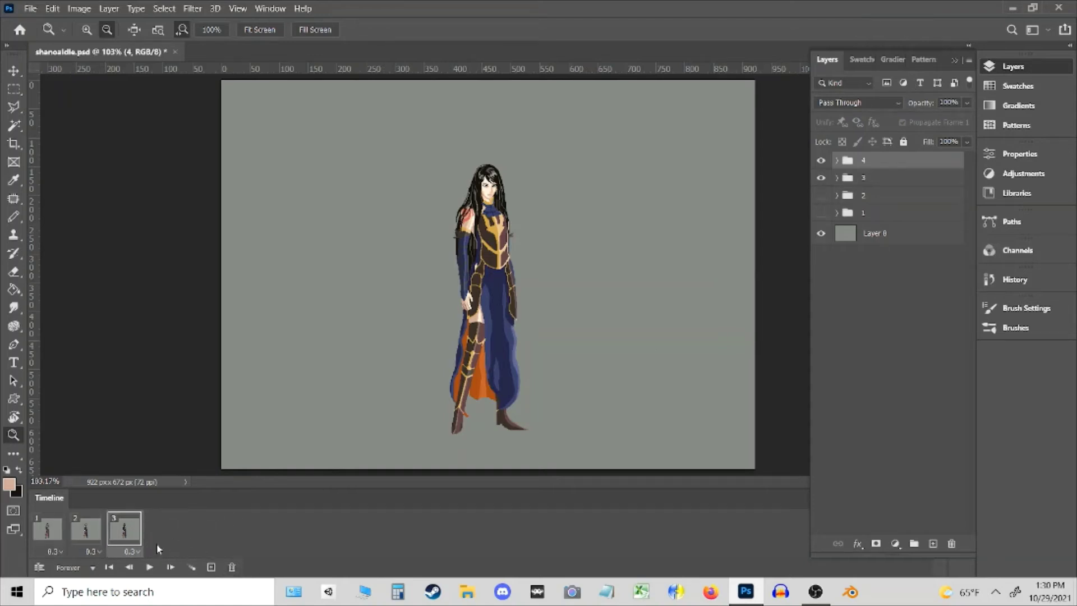
left_click(212, 567)
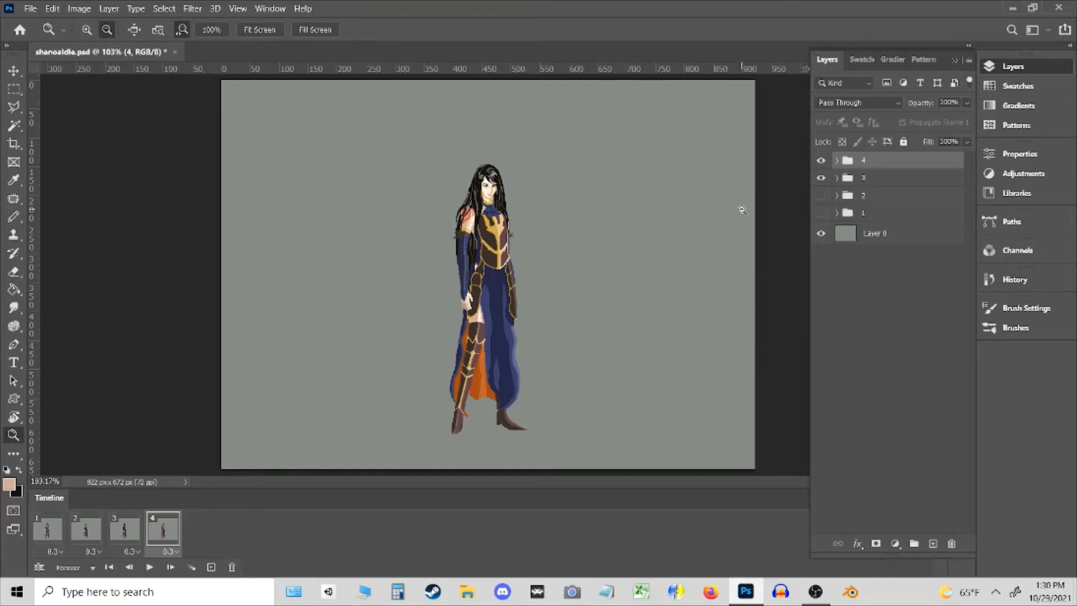
left_click(59, 533)
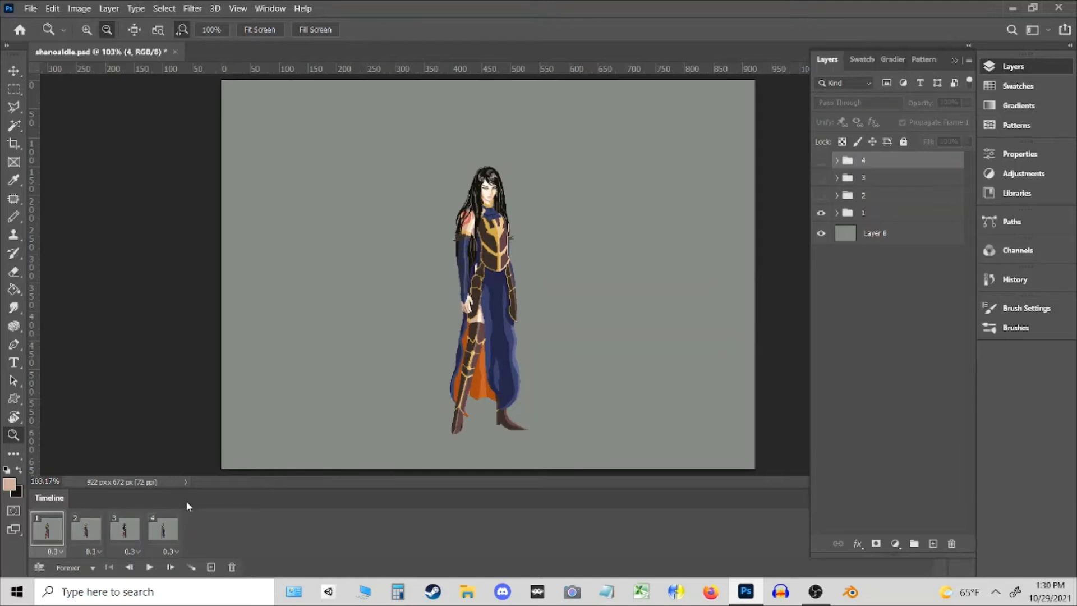
- Save, then shift group 4's jabot-through-upperSpine, bicepL, forearmL and hand layers upward
left_click(836, 161)
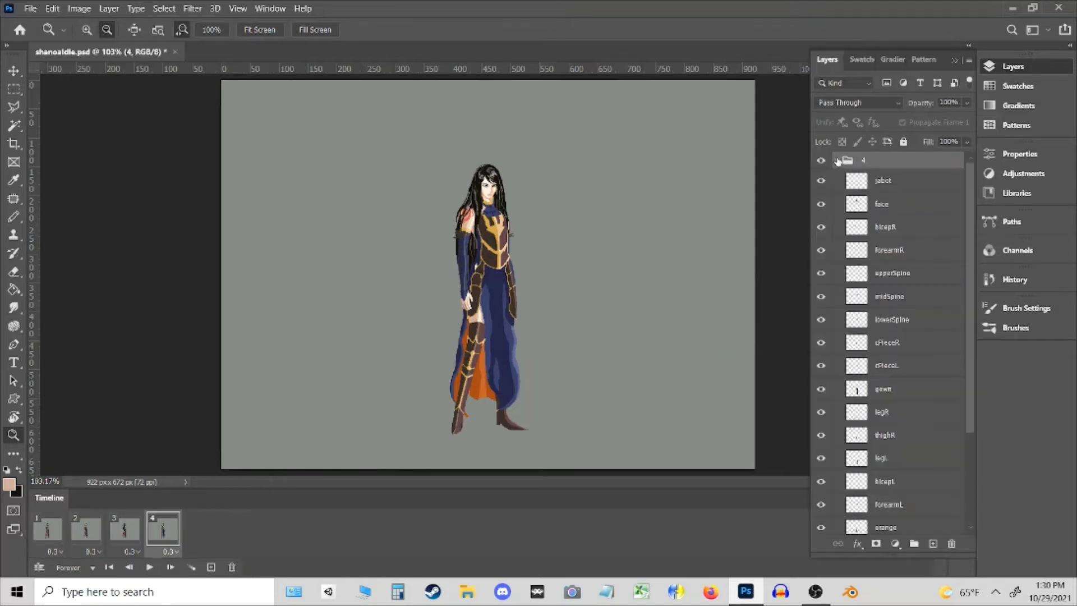
key("ctrl+s")
left_click(893, 182)
left_click(894, 275, "shift")
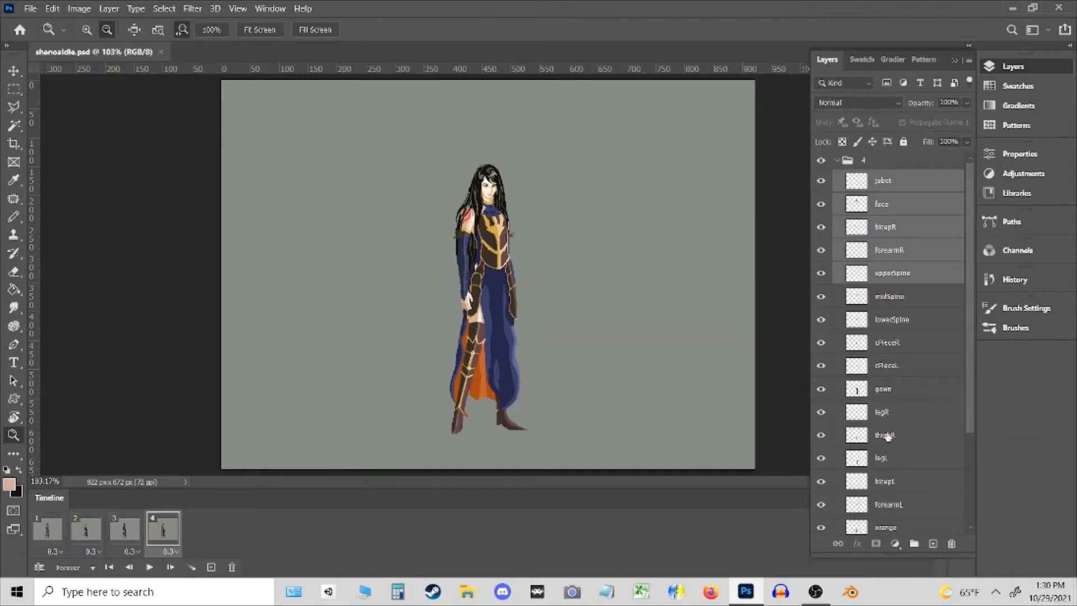
left_click(887, 482, "ctrl")
left_click(891, 504, "ctrl")
scroll(890, 359, "down", 4)
left_click(886, 485, "ctrl")
key("v")
left_click_drag(520, 217, 521, 218)
key("z")
- Duplicate frames 3 and 2 and move the copies to the end, making six frames
left_click(150, 567)
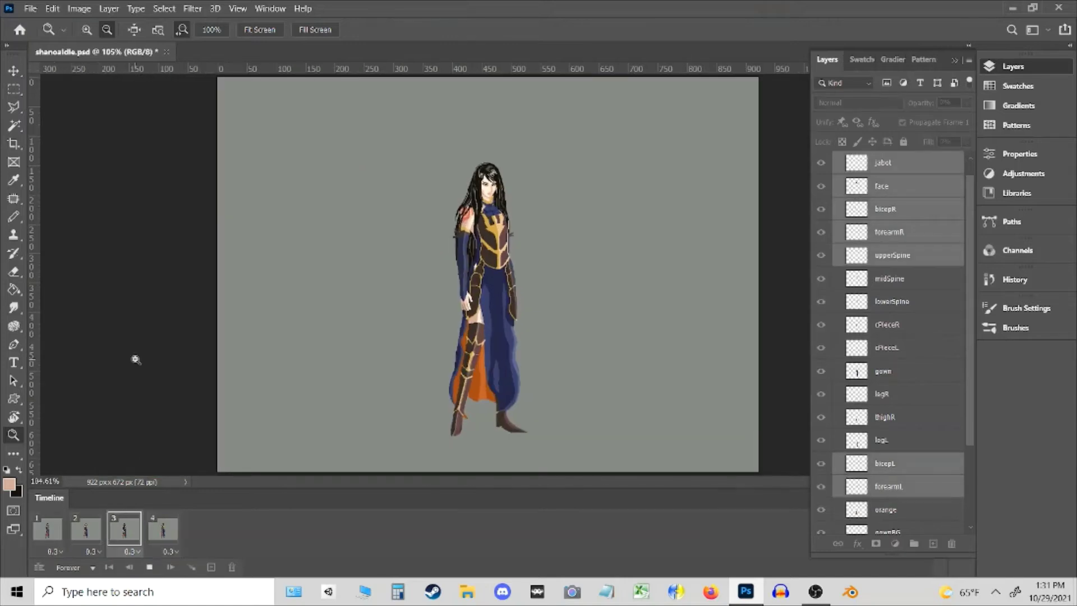
left_click(162, 541)
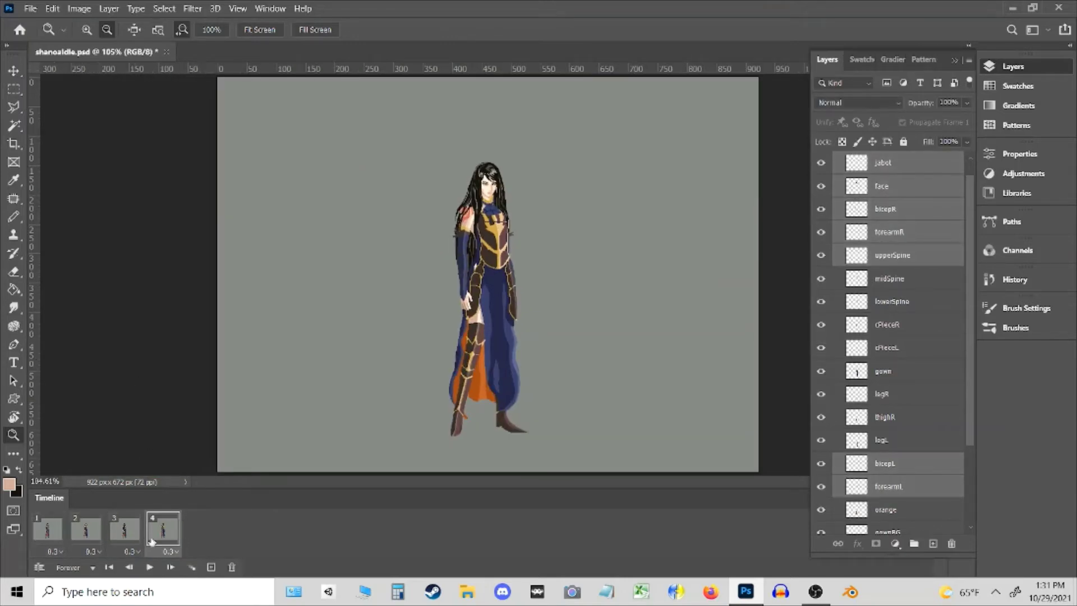
left_click(132, 537)
left_click(211, 567)
key("Left")
left_click_drag(159, 531, 211, 528)
left_click(93, 531)
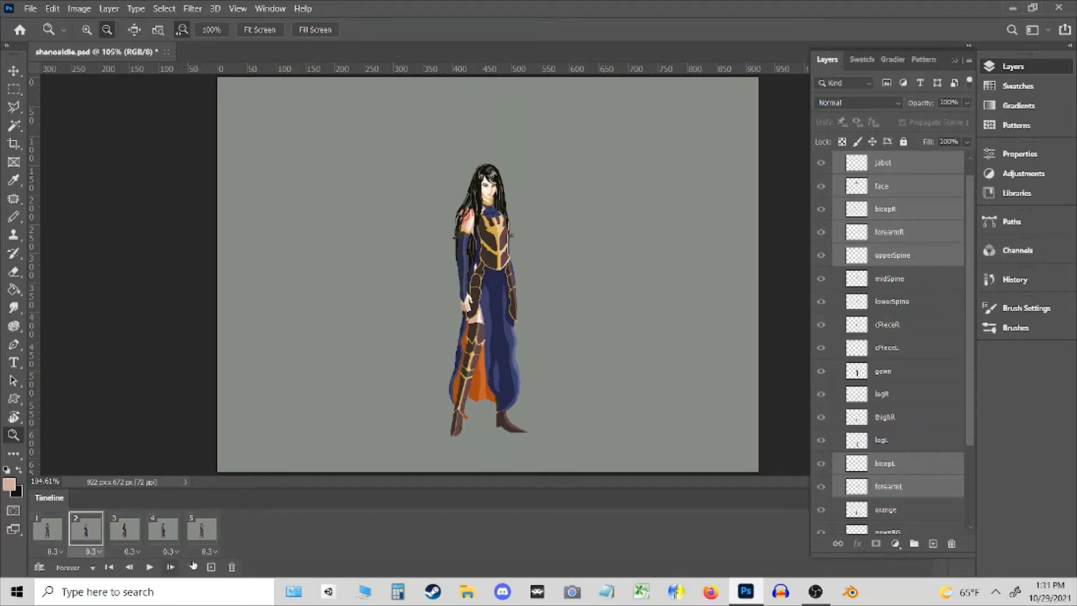
left_click(212, 568)
left_click_drag(119, 530, 248, 530)
- Set all six frames' delays to 0.2 seconds and preview the animation
left_click(58, 532)
left_click(235, 531, "shift")
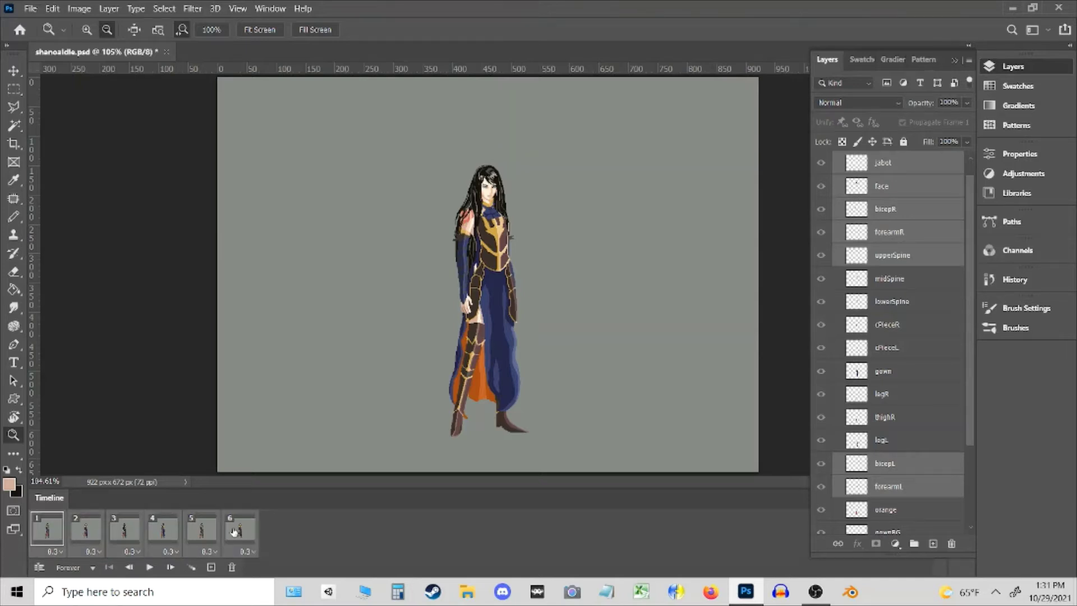
left_click(95, 554)
left_click(98, 440)
key("space")
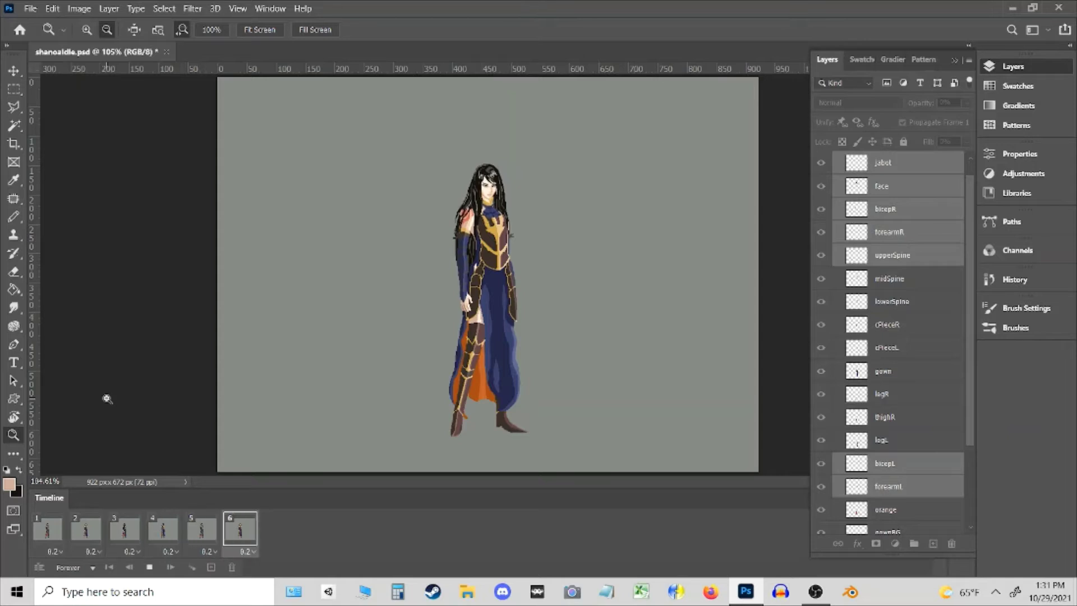
key("space")
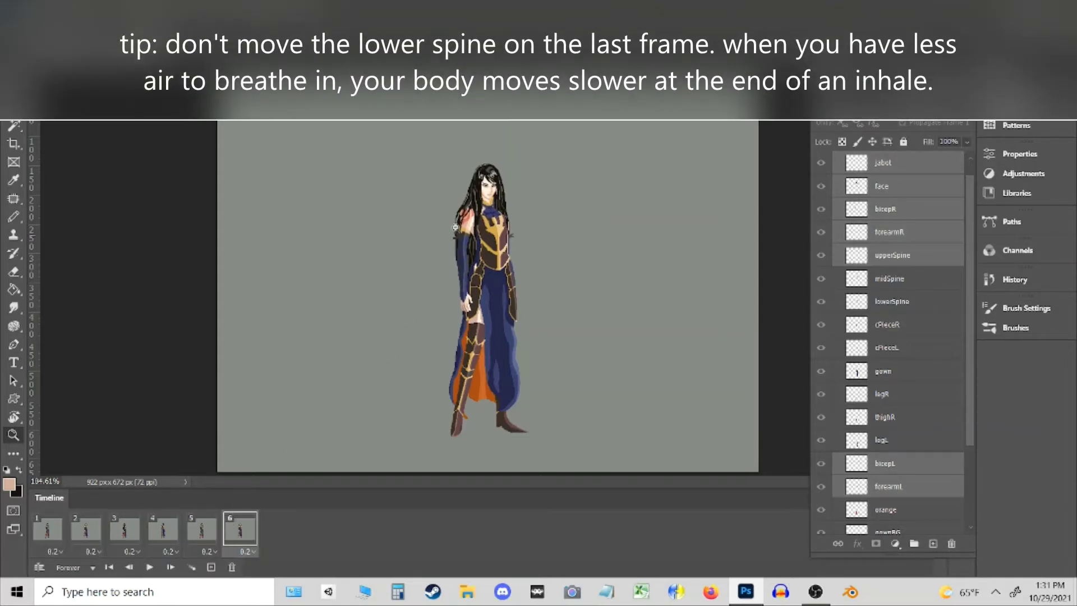
- Zoom in, go to frame 4 and marquee the figure's chest region
left_click_drag(490, 200, 540, 211)
left_click(169, 529)
left_click_drag(246, 91, 709, 286)
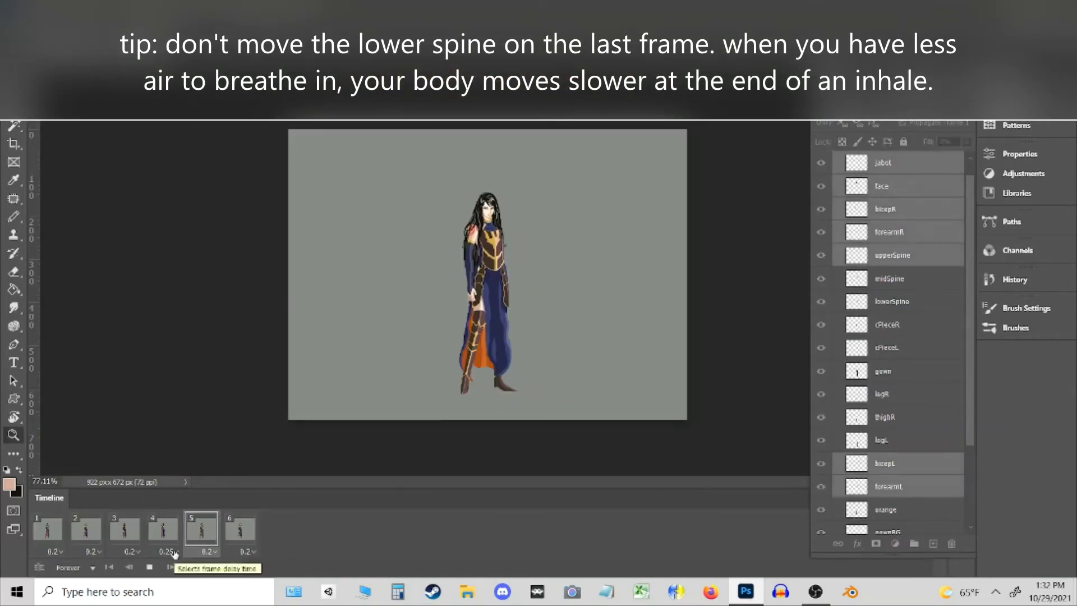
scroll(674, 296, "up", 5)
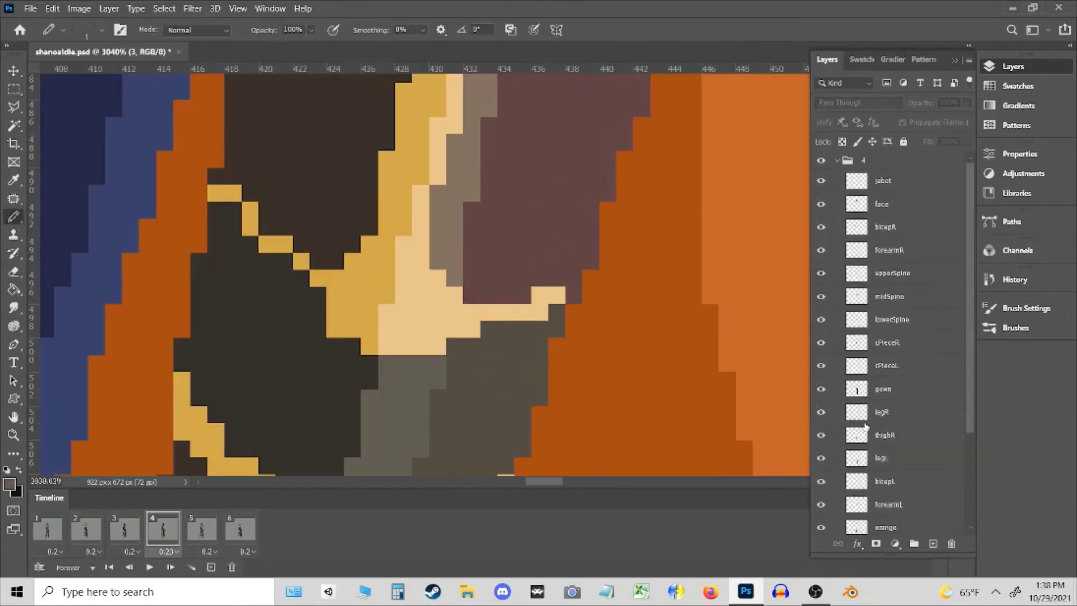
- Nudge the thighR layer upward and paint over the gap left on the leg
scroll(894, 438, "down", 3)
left_click(887, 346)
key("v")
key("Up")
key("Up")
key("Up")
left_click_drag(392, 314, 406, 333)
scroll(407, 333, "down", 10)
- Hide the gown layer and sample the leg's dark brown to touch up legL's pixels
left_click(125, 529)
left_click(86, 529)
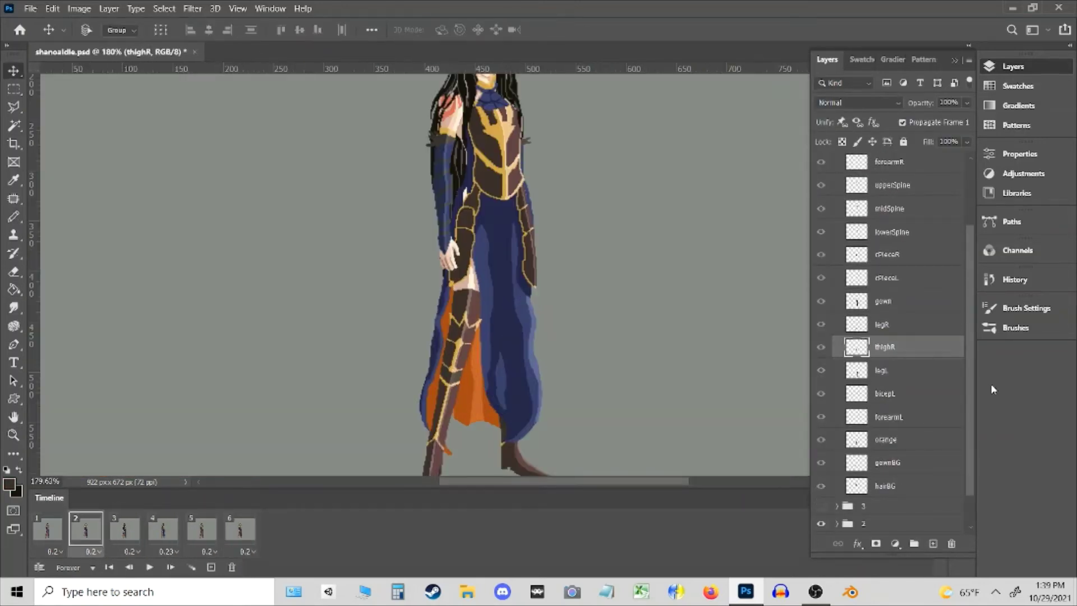
left_click(883, 387)
key("z")
left_click_drag(523, 389, 617, 390)
scroll(879, 464, "down", 3)
left_click(882, 370)
left_click(125, 529)
left_click(881, 493)
left_click(821, 407)
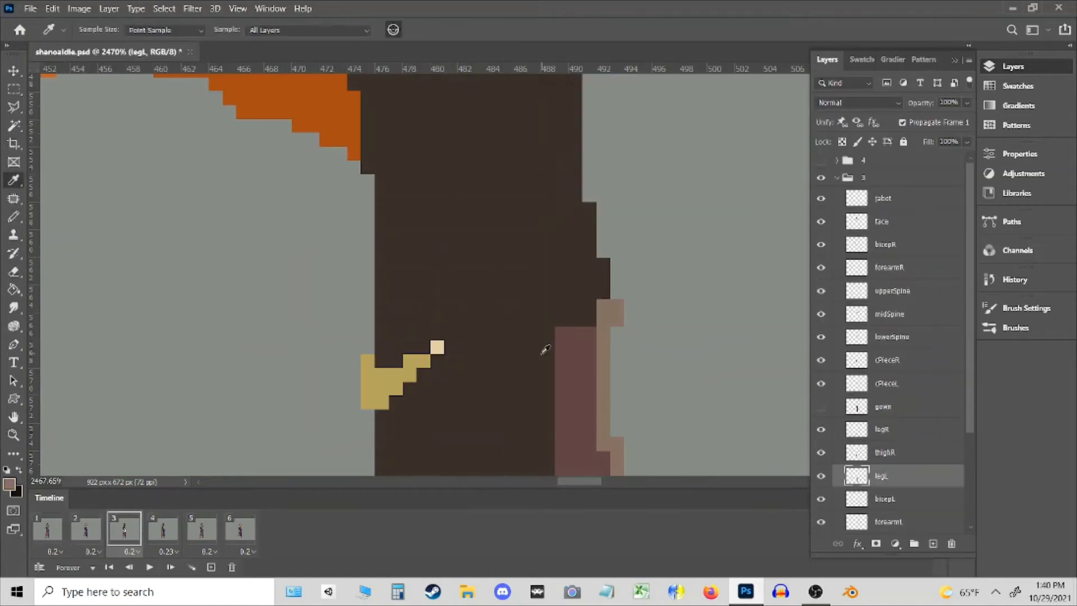
left_click(448, 354, "ctrl")
left_click(440, 351, "ctrl")
left_click(589, 353, "ctrl")
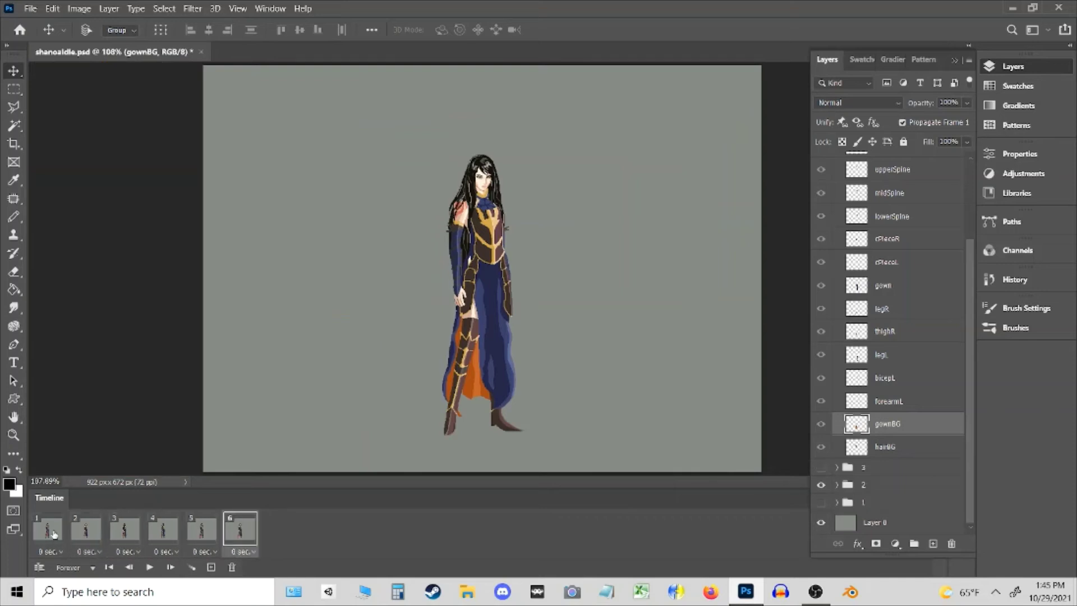
- Play the six-frame animation, inspect the head up close, then stop and save
key("space")
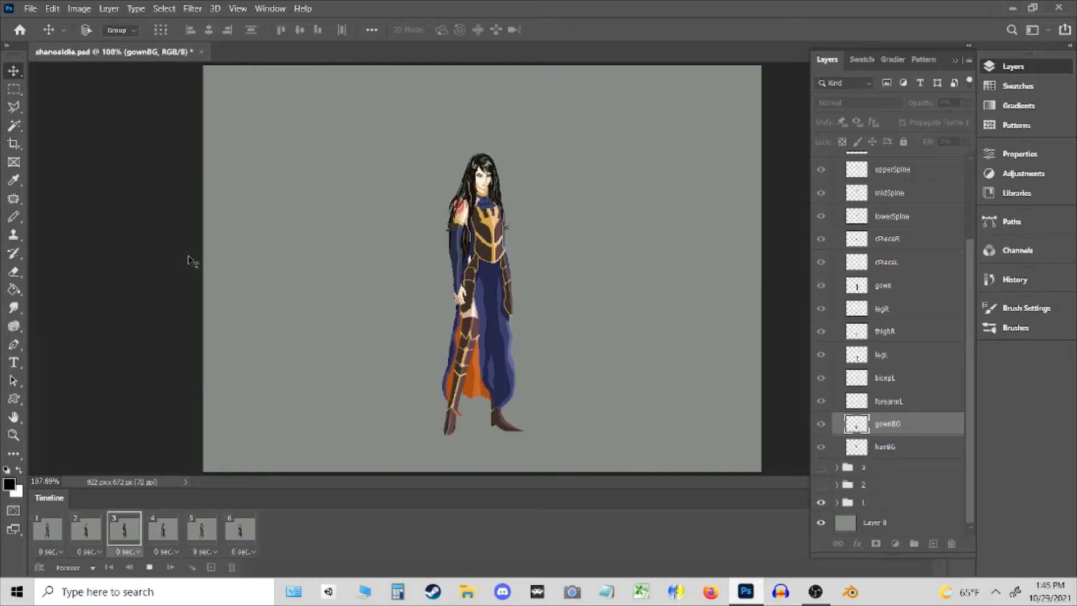
key("z")
left_click_drag(483, 170, 453, 201)
left_click_drag(487, 268, 511, 268)
key("space")
key("ctrl+s")
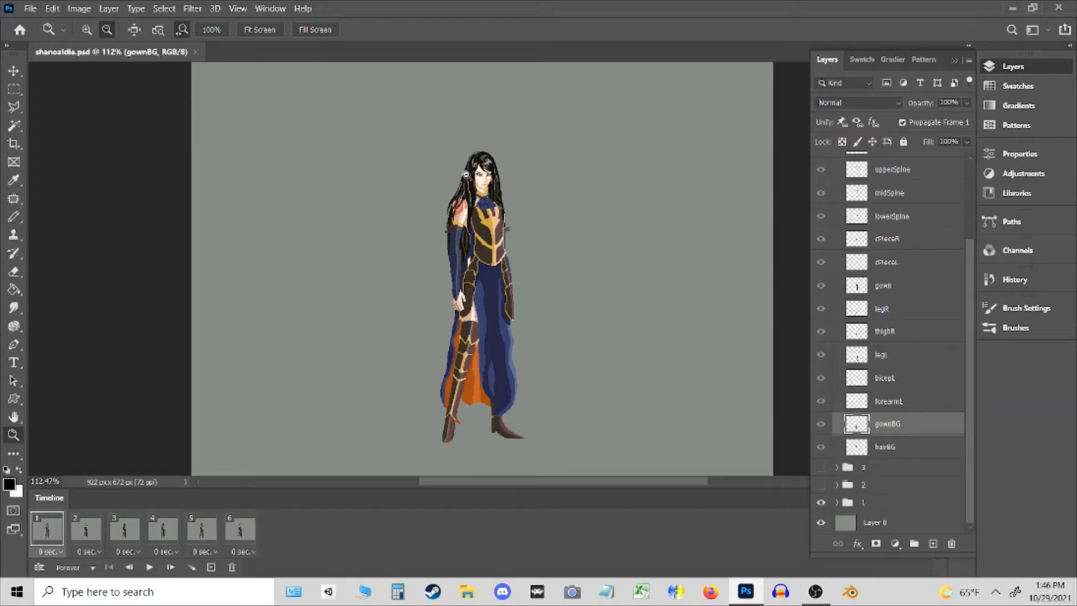
- Collapse group 4 and cancel the Save As dialog without saving a copy
left_click_drag(468, 250, 460, 249)
scroll(885, 310, "up", 3)
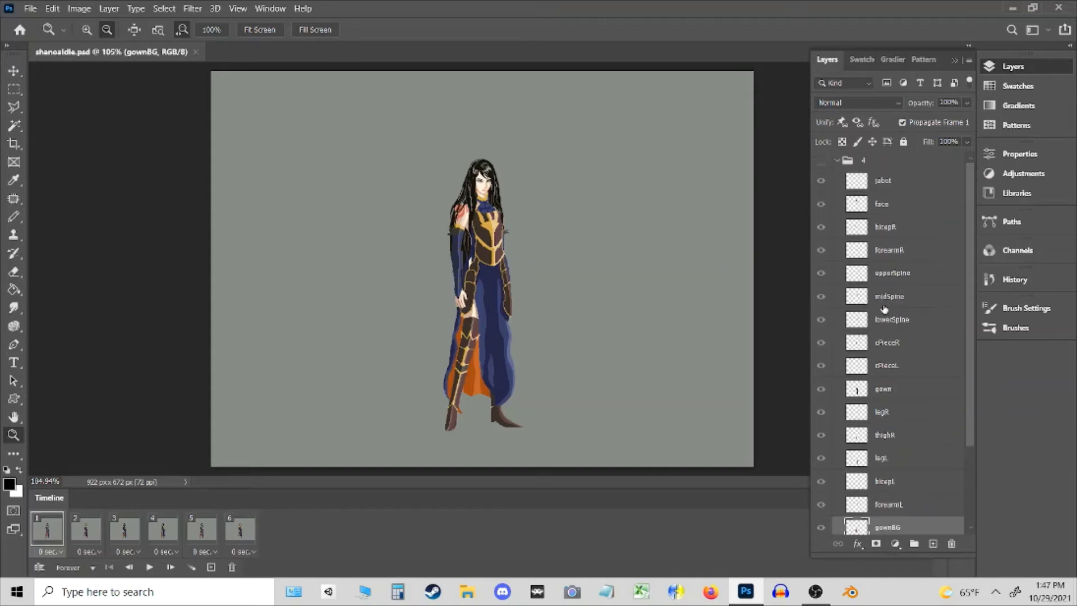
left_click(837, 160)
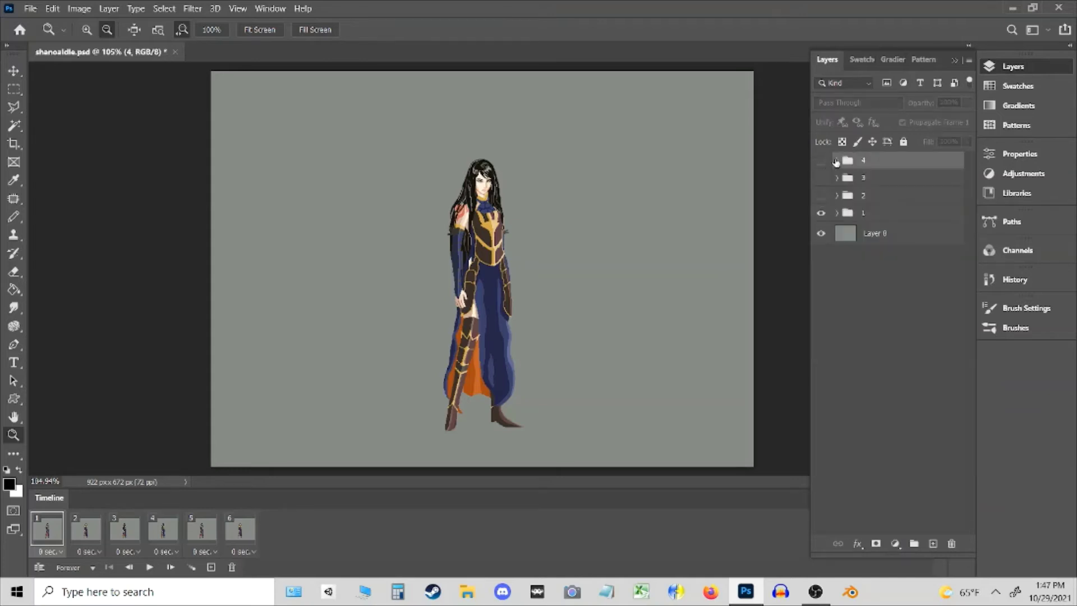
key("ctrl+shift+s")
left_click(837, 489)
- With the Move tool active, select group 1 and expand it to list its layers
key("v")
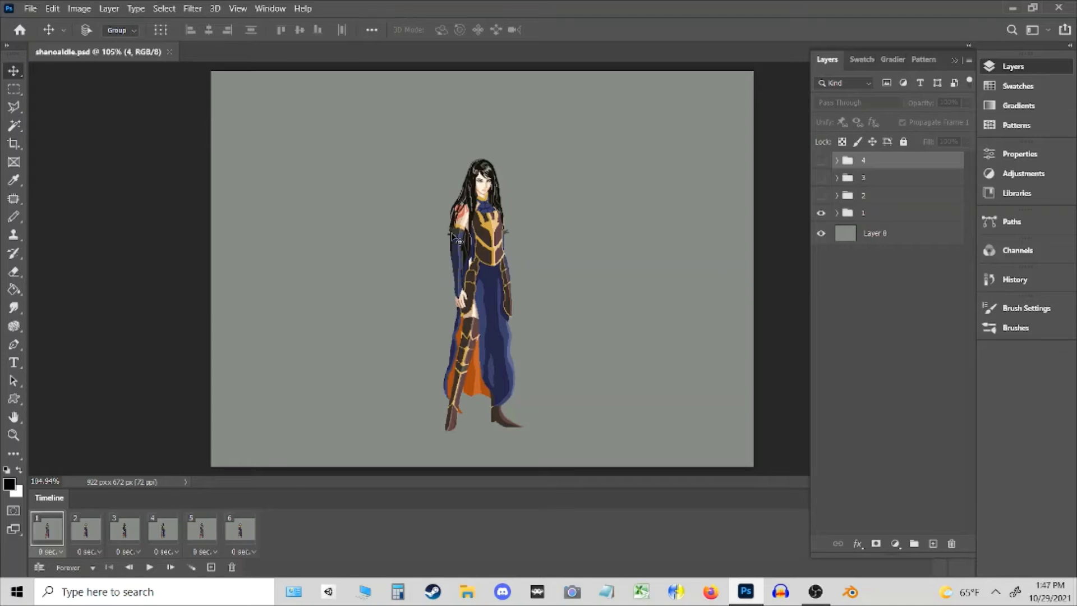
left_click(866, 218)
left_click(837, 213)
scroll(899, 478, "down", 3)
scroll(900, 478, "up", 3)
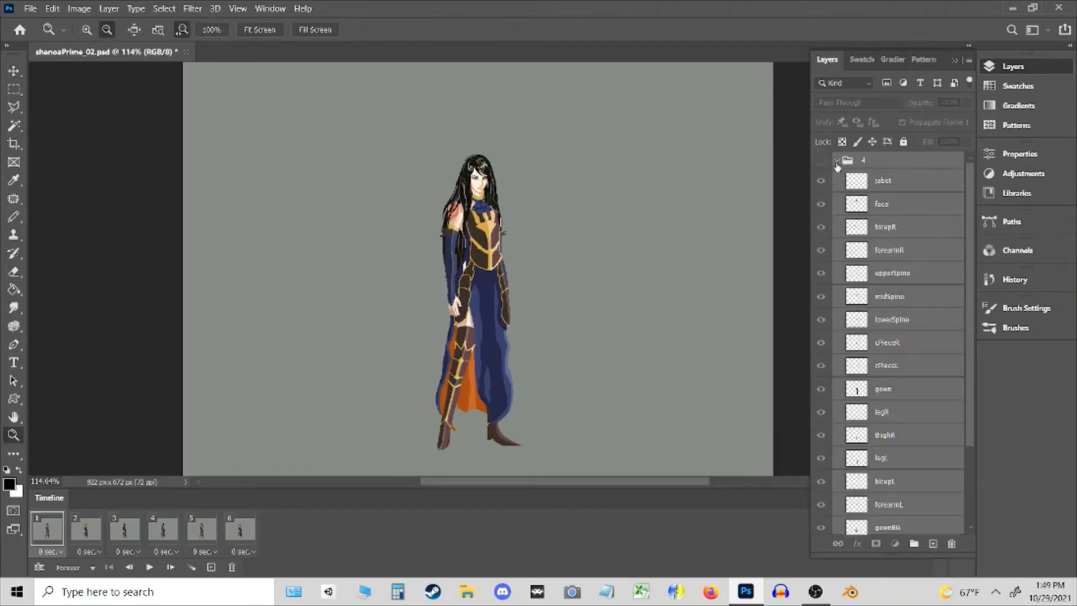
- Merge group 1 and group 2 each into a single layer
left_click(837, 162)
key("v")
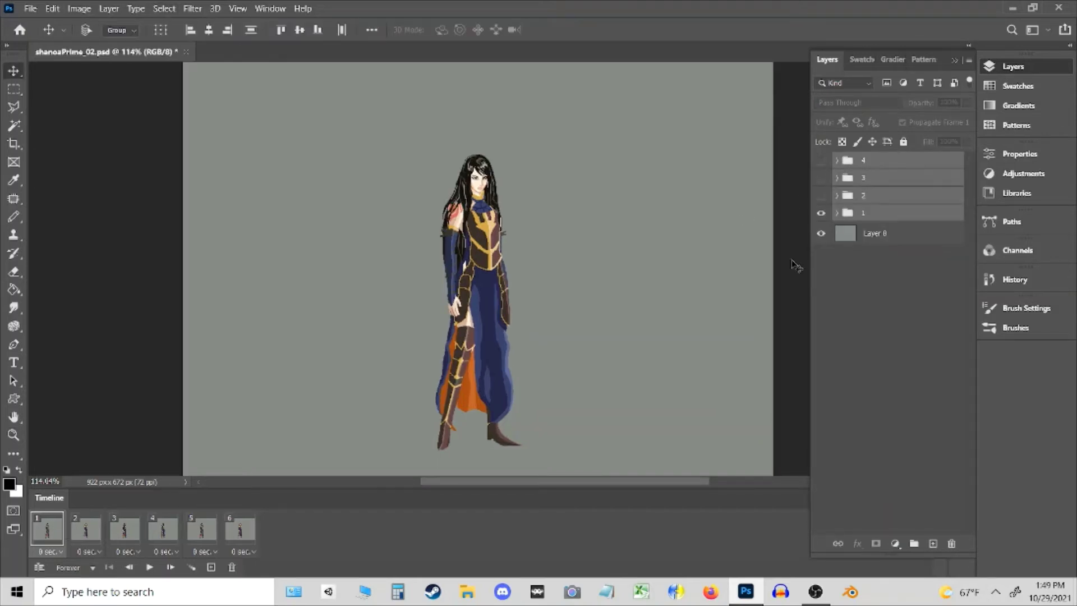
left_click(868, 214)
right_click(868, 214)
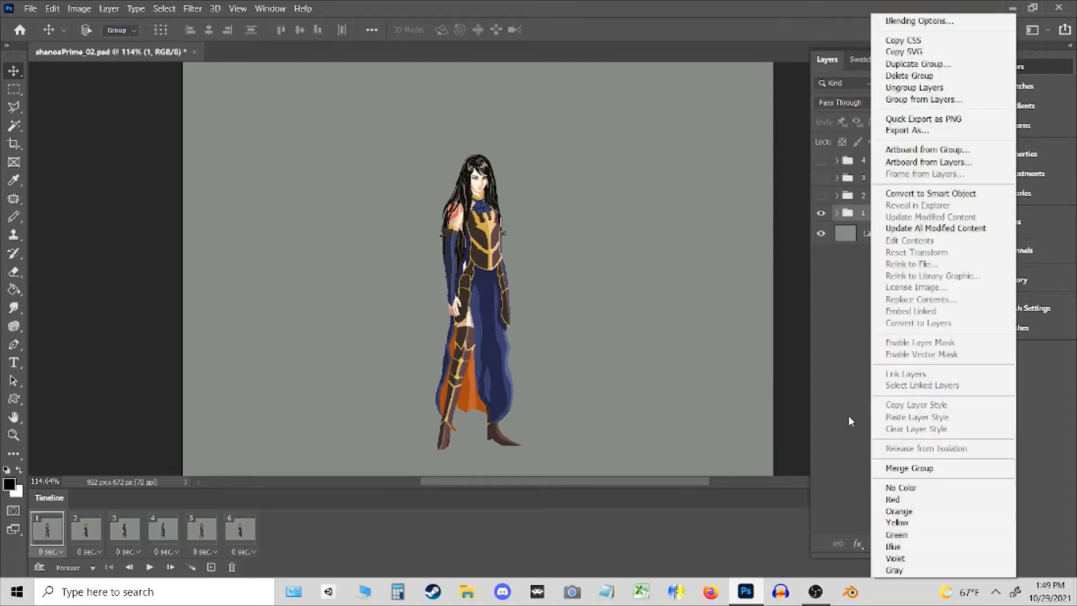
left_click(884, 470)
left_click(86, 528)
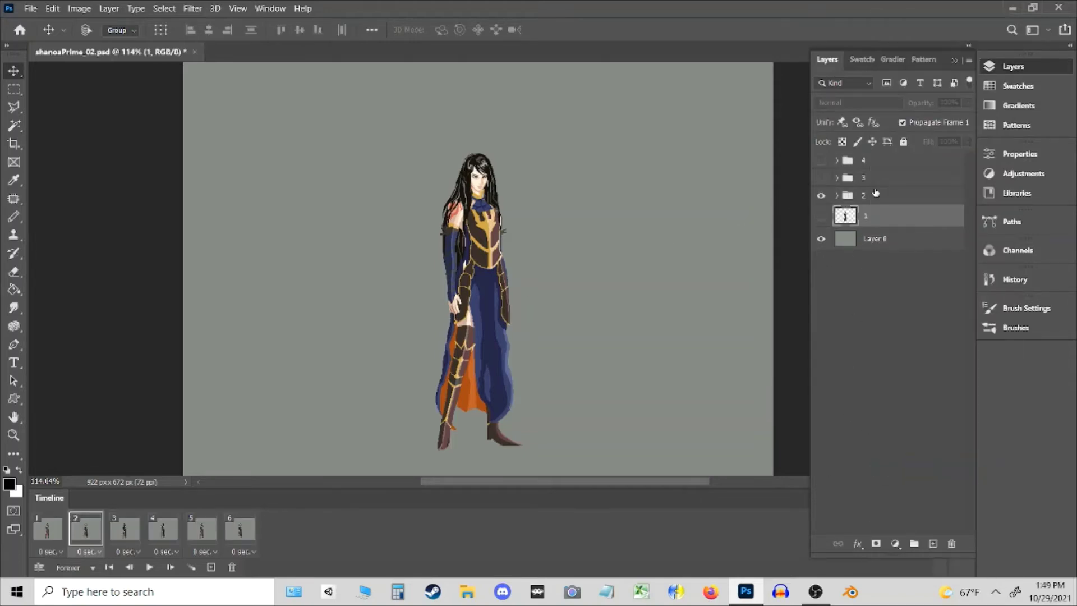
right_click(875, 193)
left_click(885, 476)
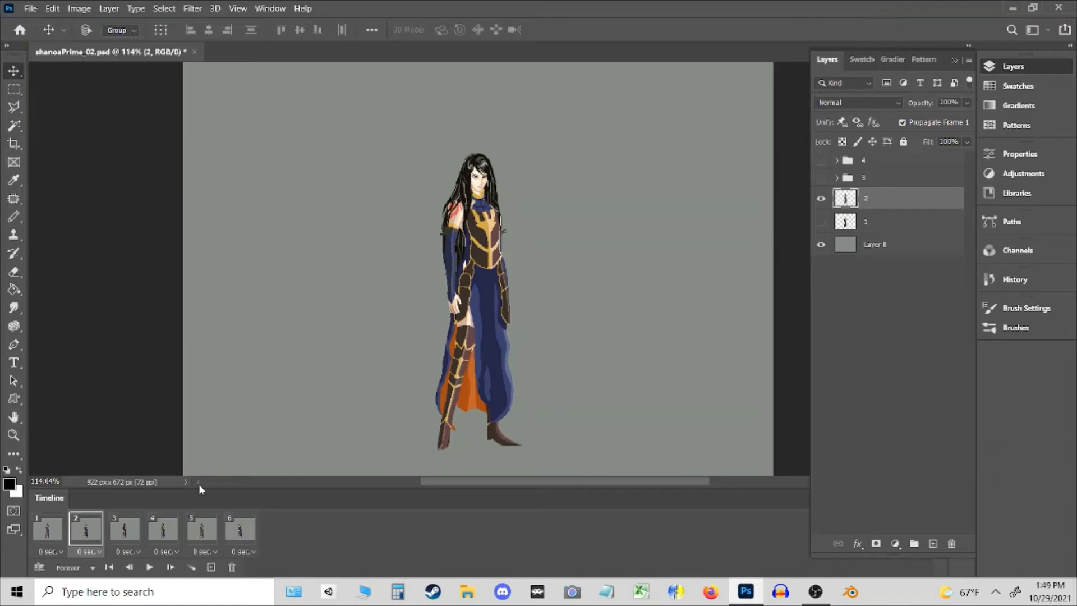
- Merge group 3 and group 4 each into a single layer
left_click(119, 536)
right_click(875, 177)
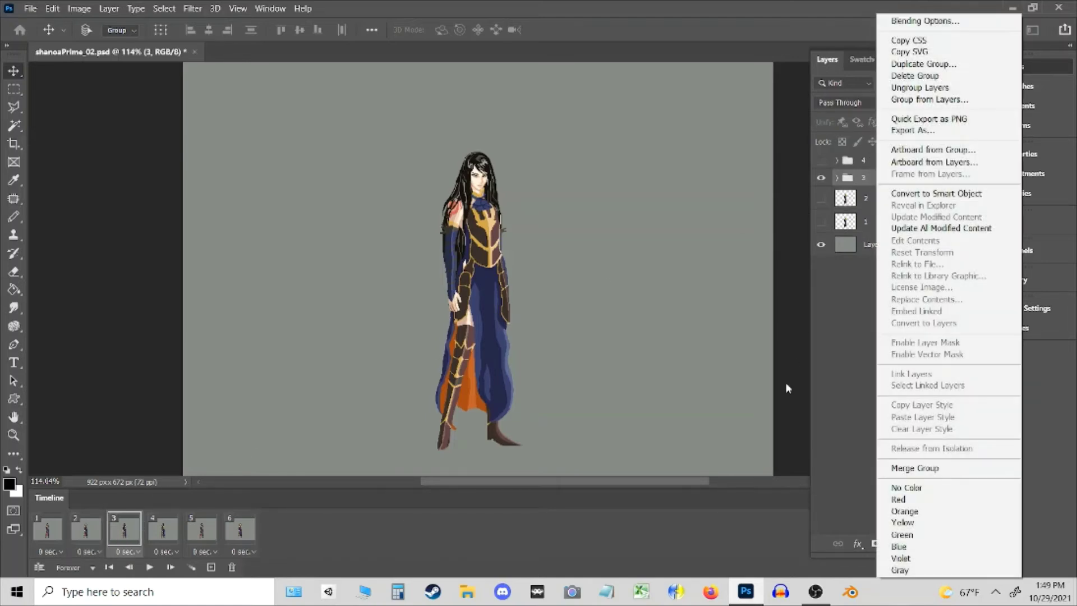
left_click(940, 475)
left_click(162, 529)
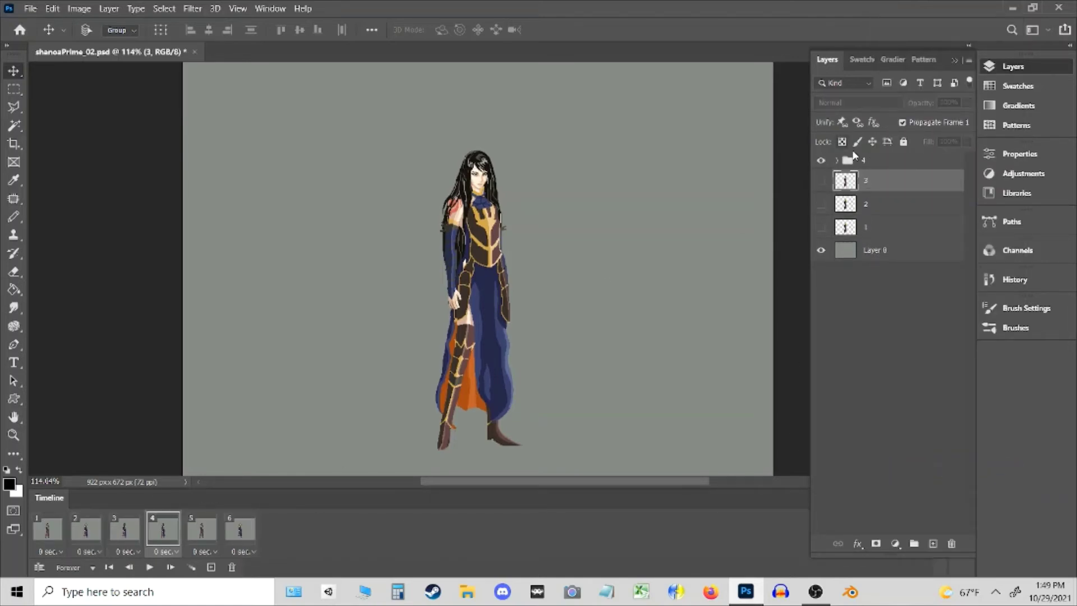
right_click(860, 158)
left_click(931, 474)
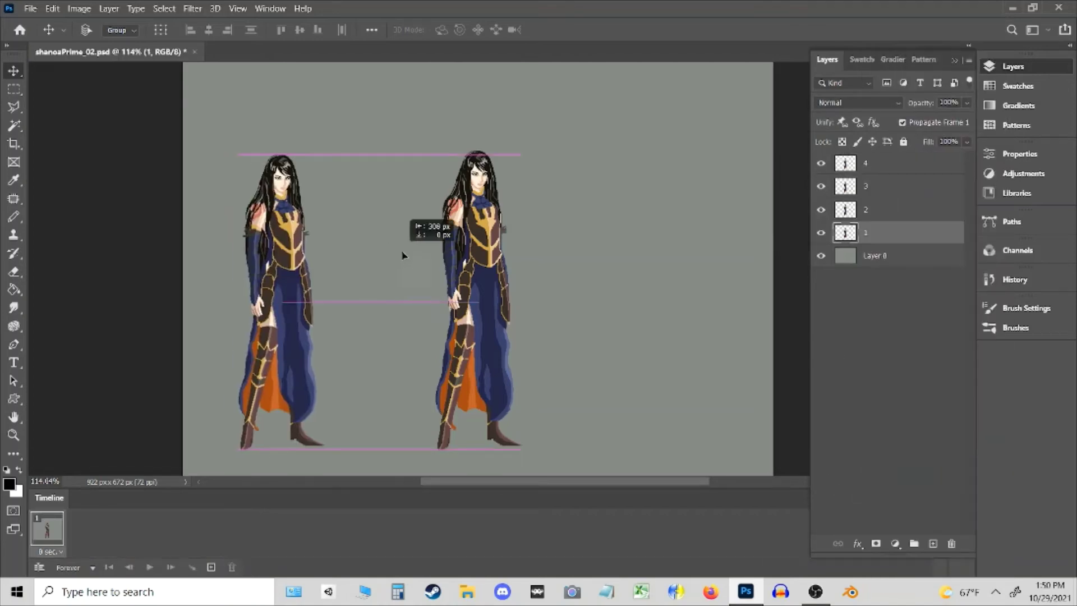
- Move layers 1 to 4 so the four figures stand evenly spaced in a row
left_click_drag(404, 233, 428, 233)
left_click(932, 212)
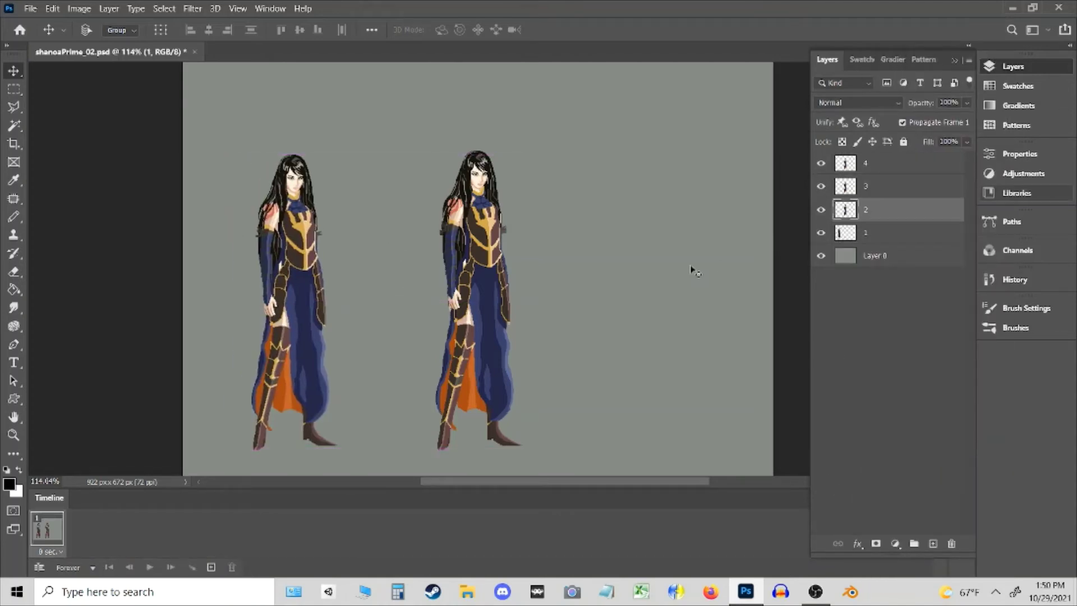
left_click_drag(694, 271, 653, 278)
left_click(869, 230, "ctrl")
left_click(910, 188)
left_click(879, 167)
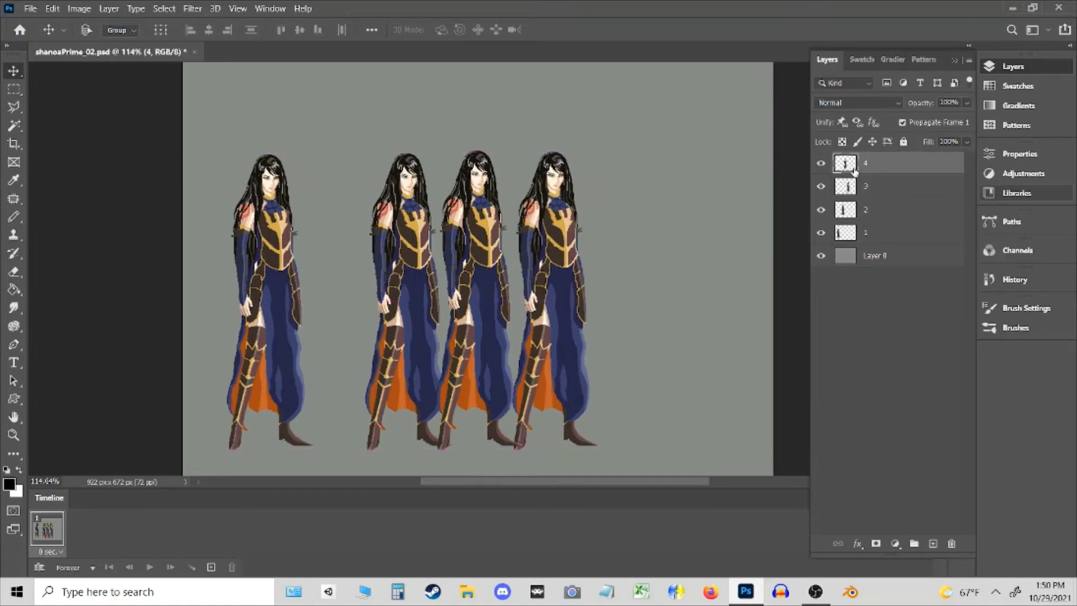
left_click_drag(387, 269, 613, 278)
left_click(852, 188, "shift")
left_click(875, 163)
- Convert the image to Indexed Color, merging all layers into one
left_click(70, 9)
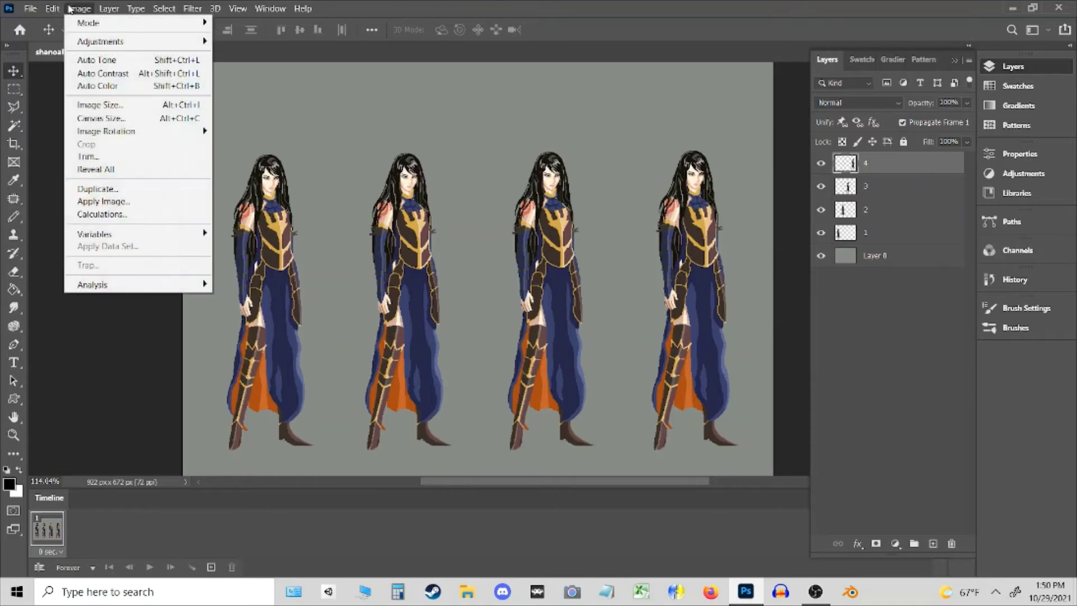
mouse_move(84, 23)
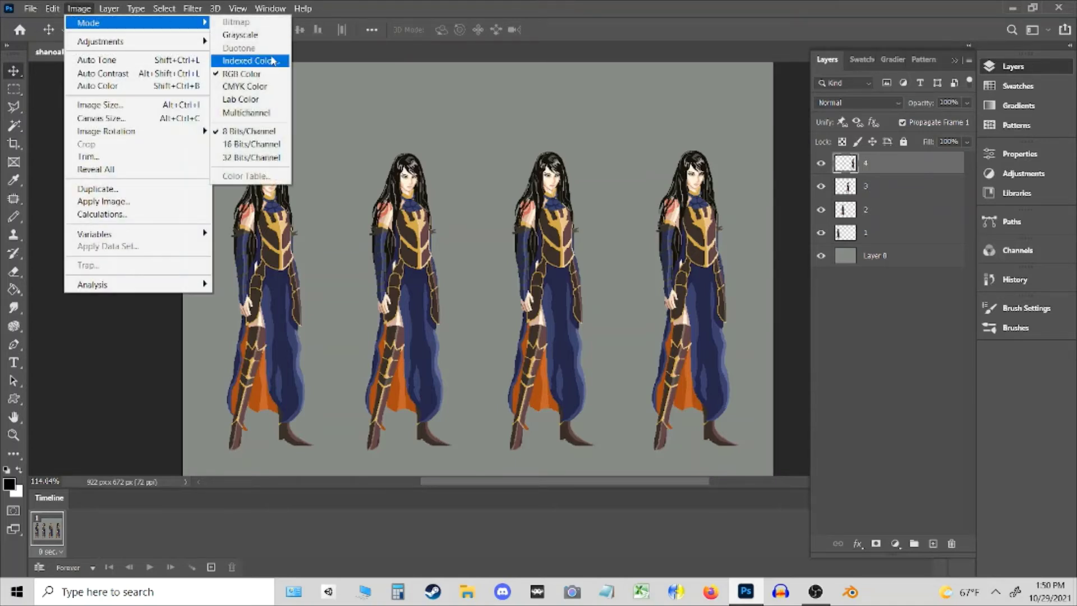
left_click(263, 61)
left_click(507, 235)
left_click(619, 140)
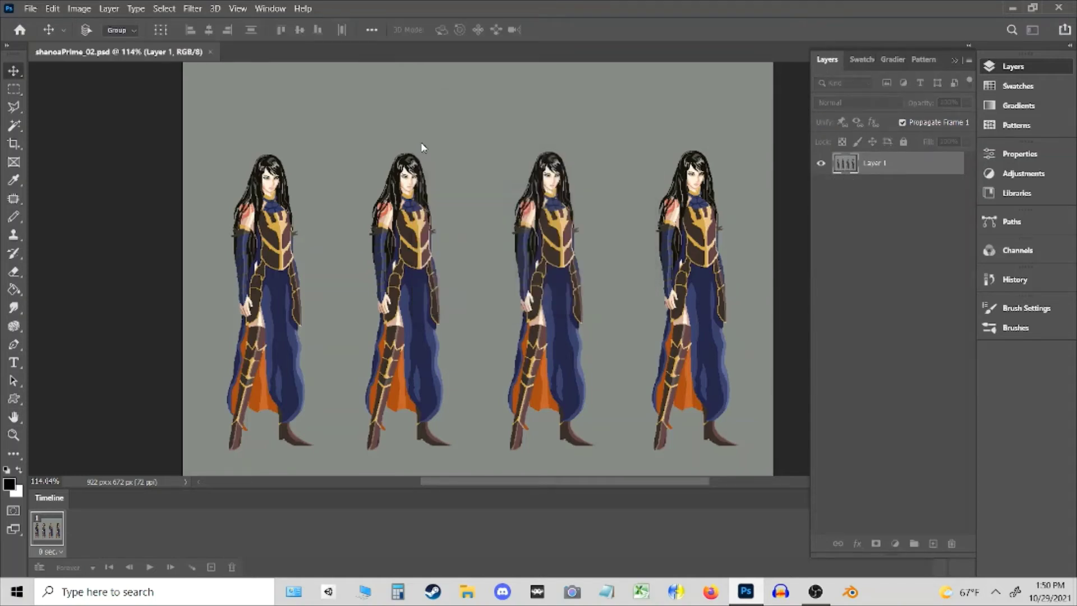
- Open the image's Color Table through Image > Mode
left_click(79, 8)
mouse_move(83, 23)
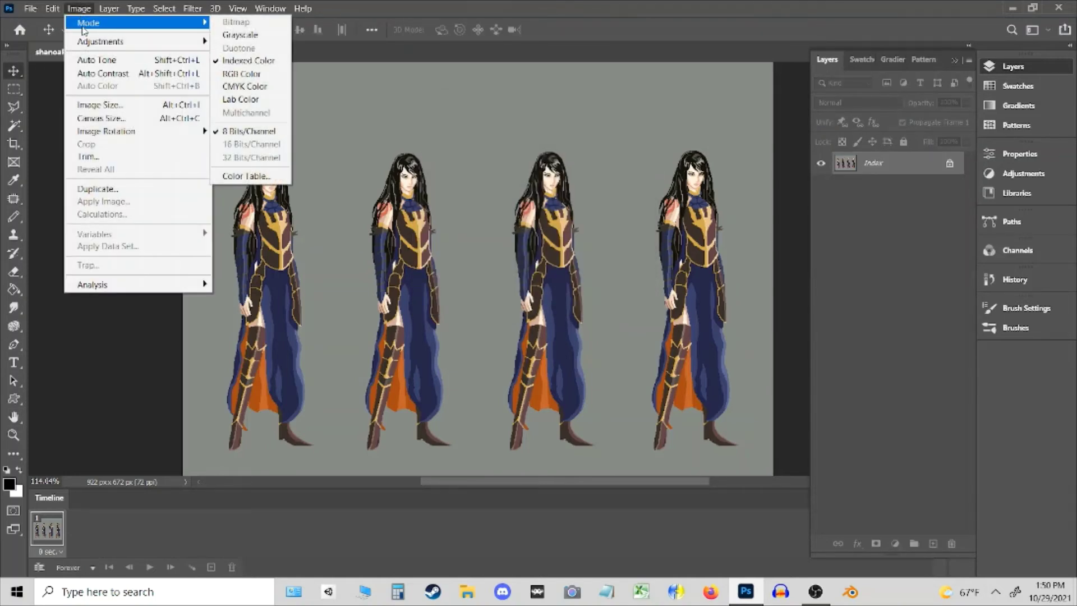
left_click(224, 178)
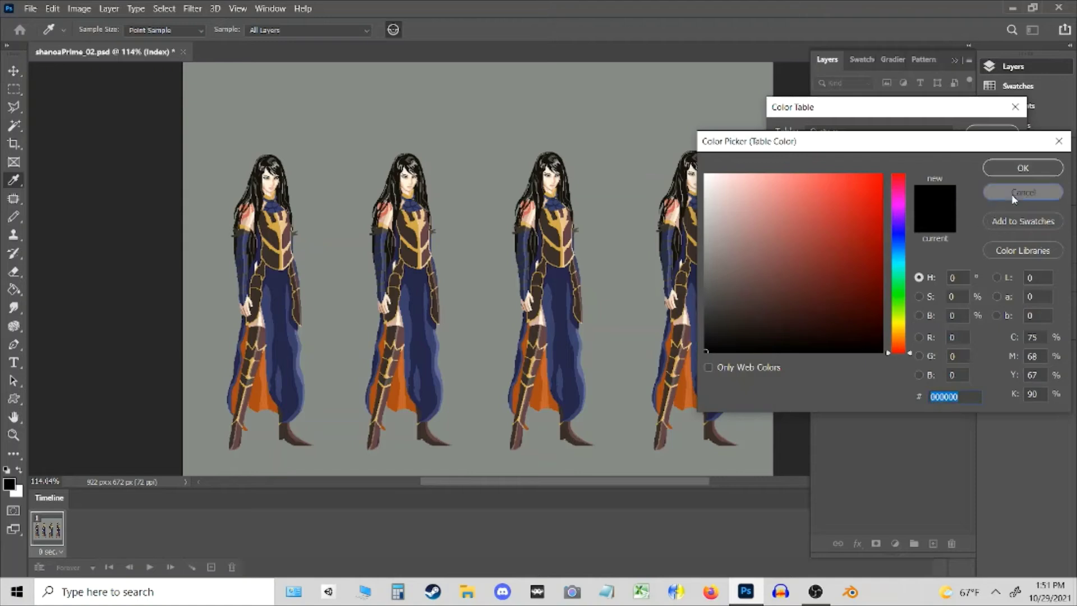
- Inspect a skin-tone palette colour and jot '7155' into a narrowed Notepad window
left_click(1012, 194)
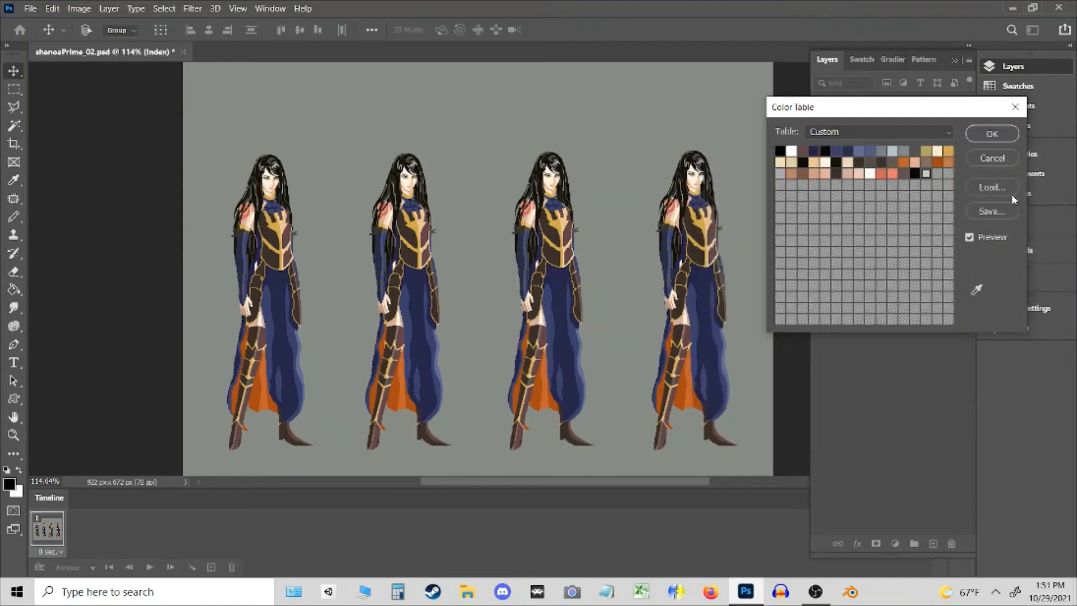
left_click(824, 176)
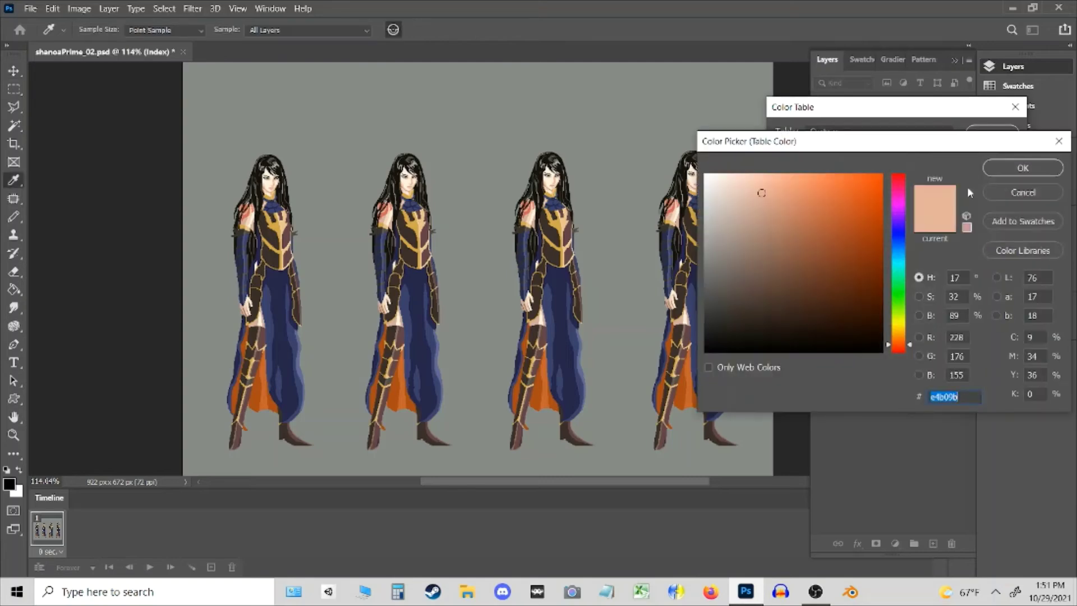
left_click(1004, 192)
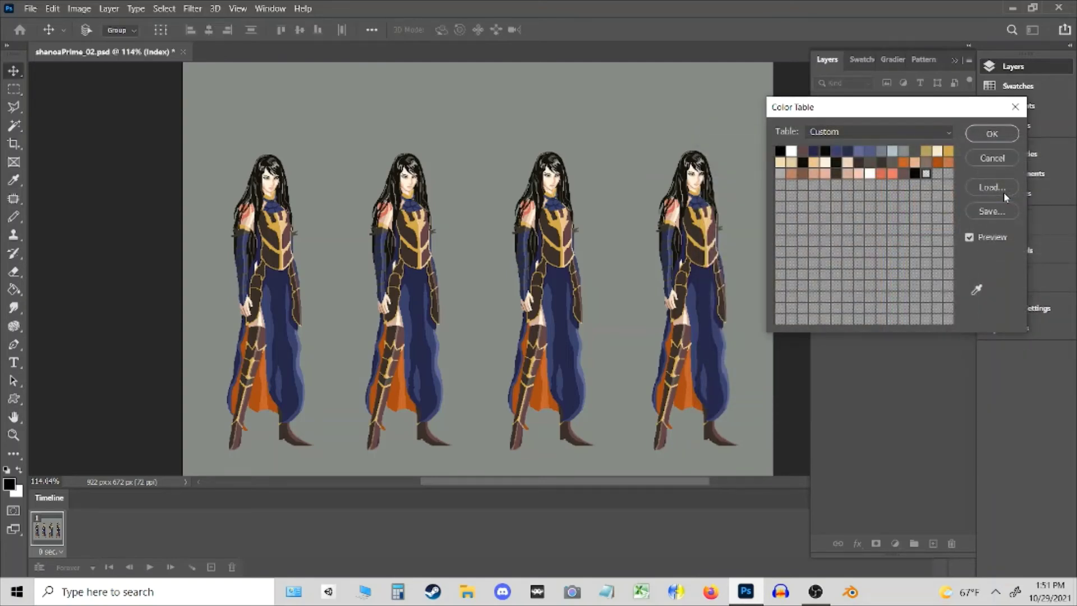
left_click(827, 177)
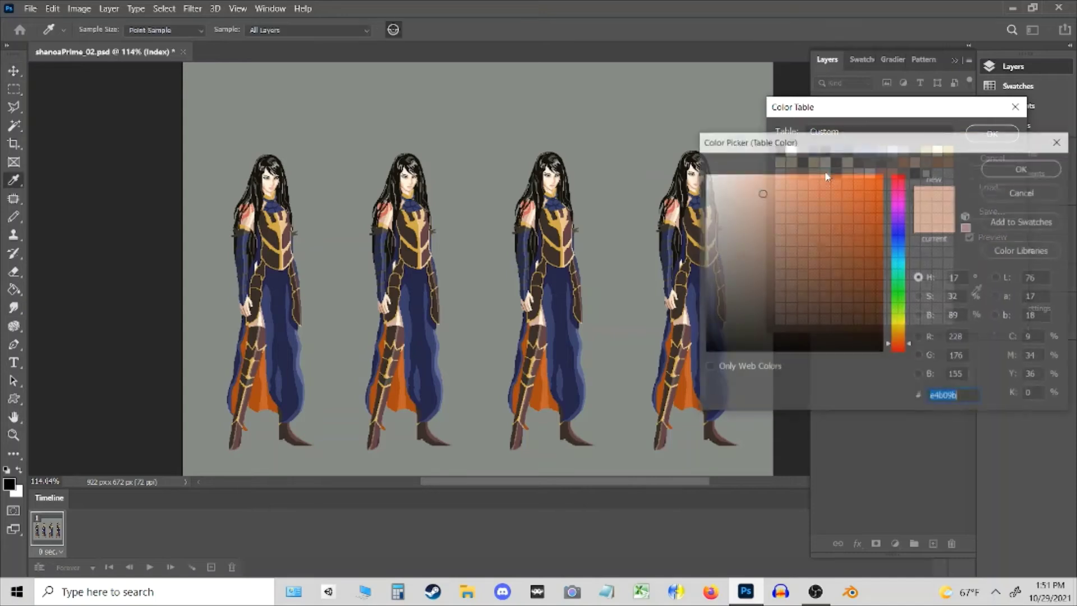
left_click(613, 595)
left_click_drag(905, 109, 543, 140)
type("76")
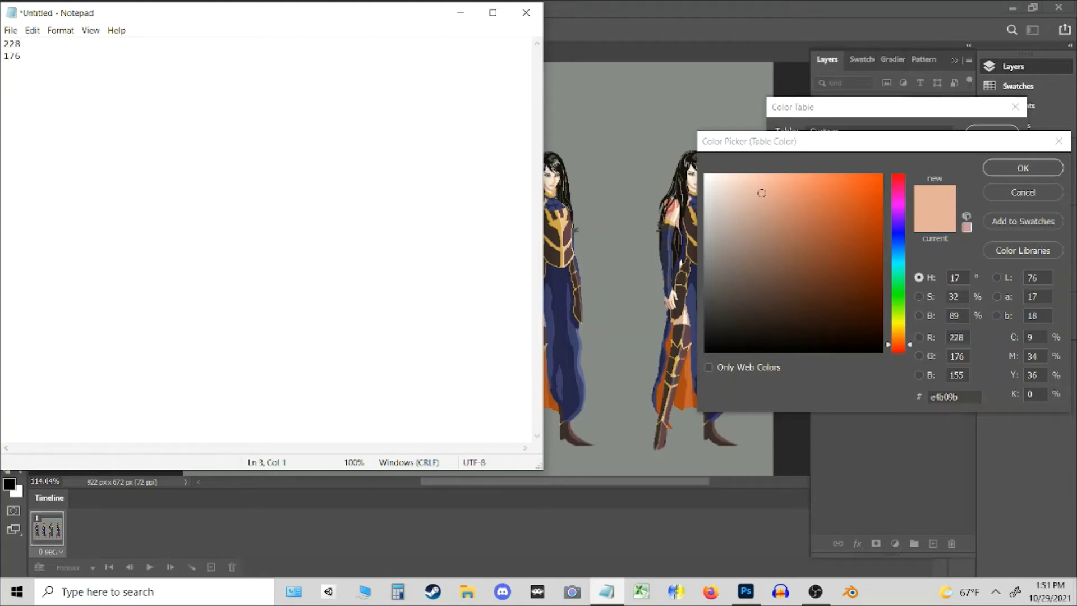
type("155")
- Inspect a lighter peach palette colour's values, comparing against Notepad
left_click(614, 9)
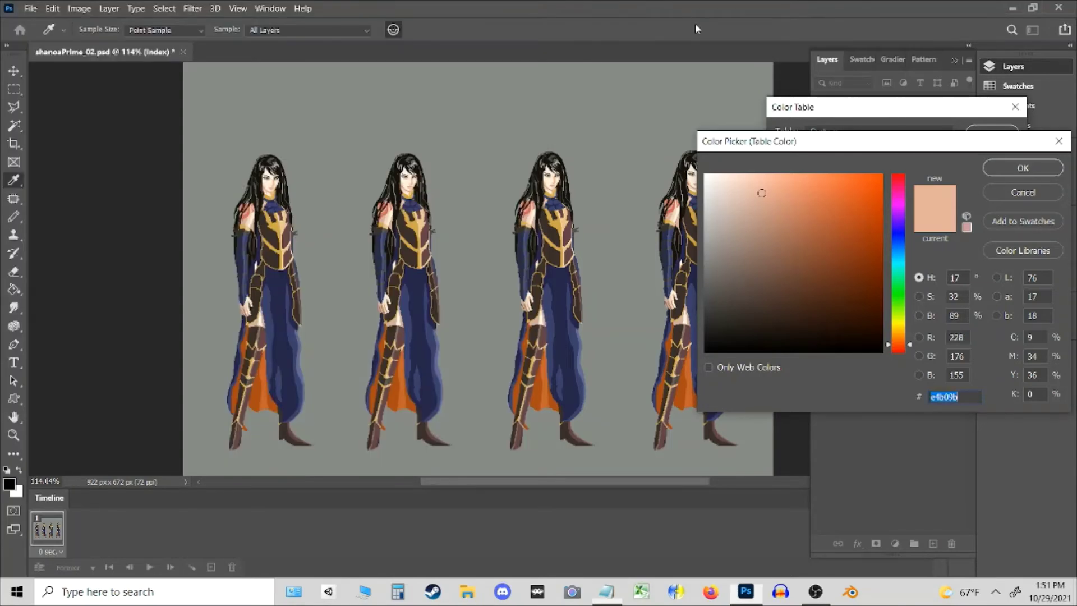
left_click(1001, 193)
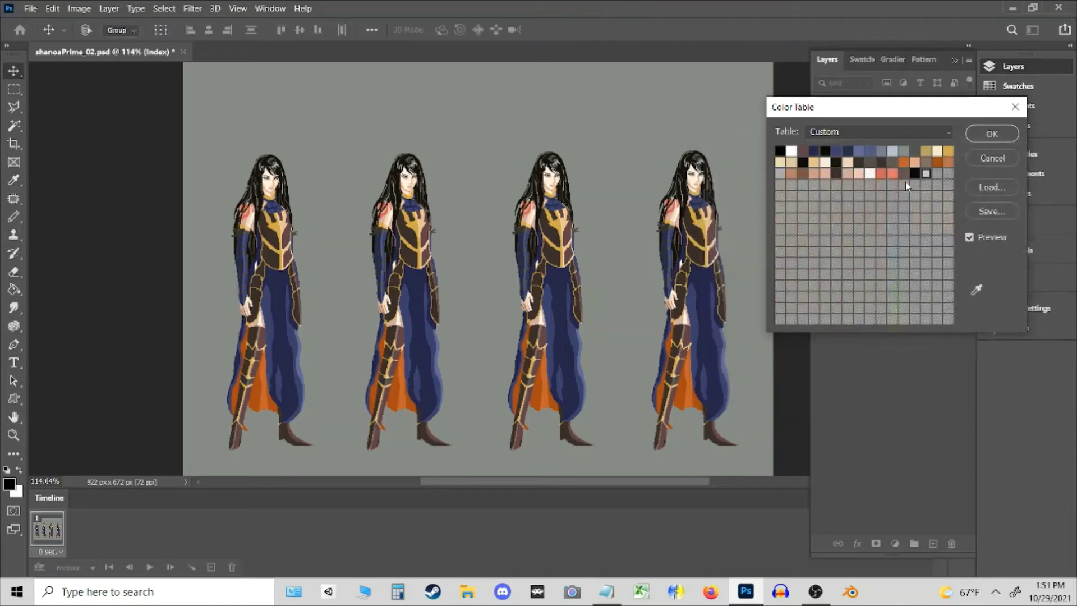
left_click(863, 175)
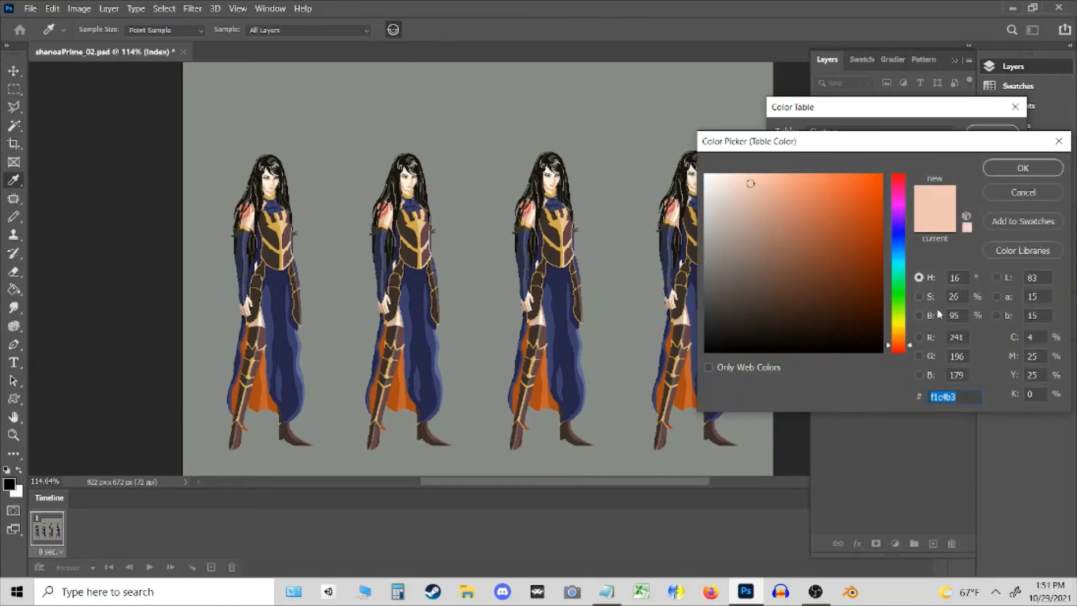
left_click(604, 593)
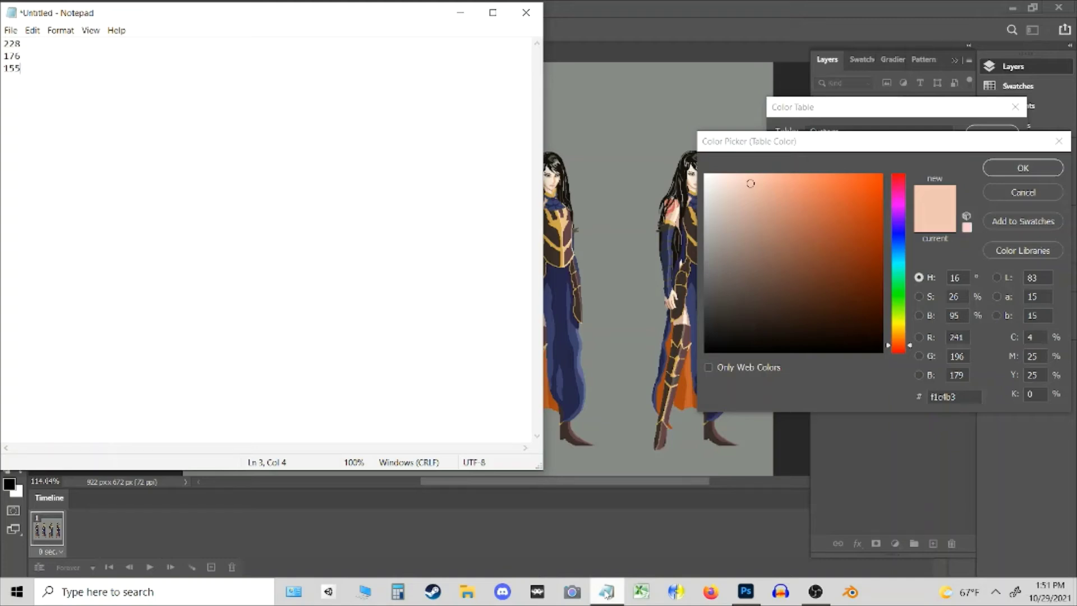
left_click(605, 592)
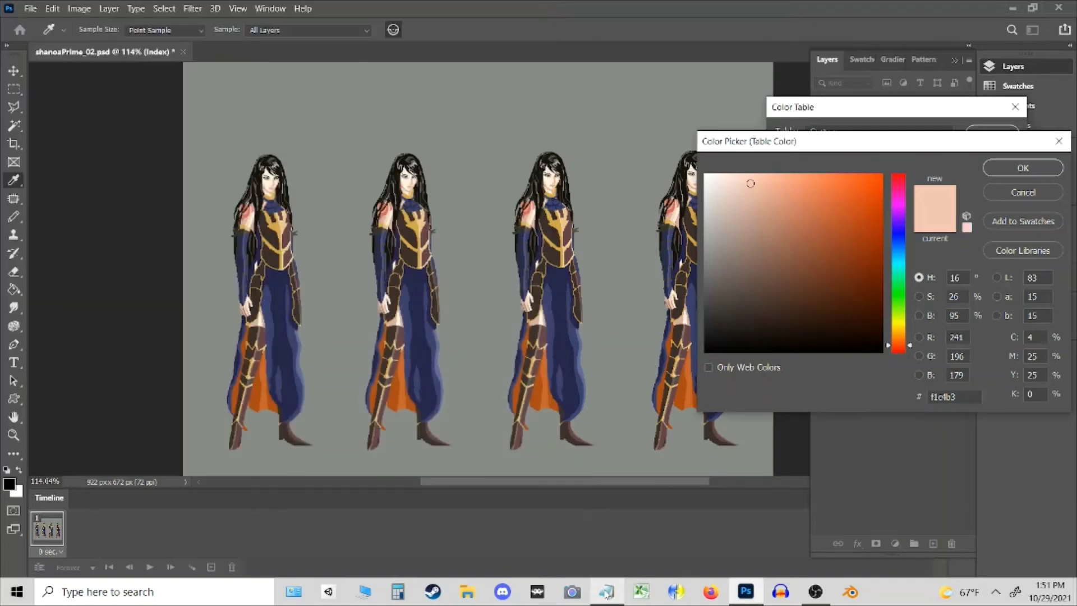
left_click(1019, 196)
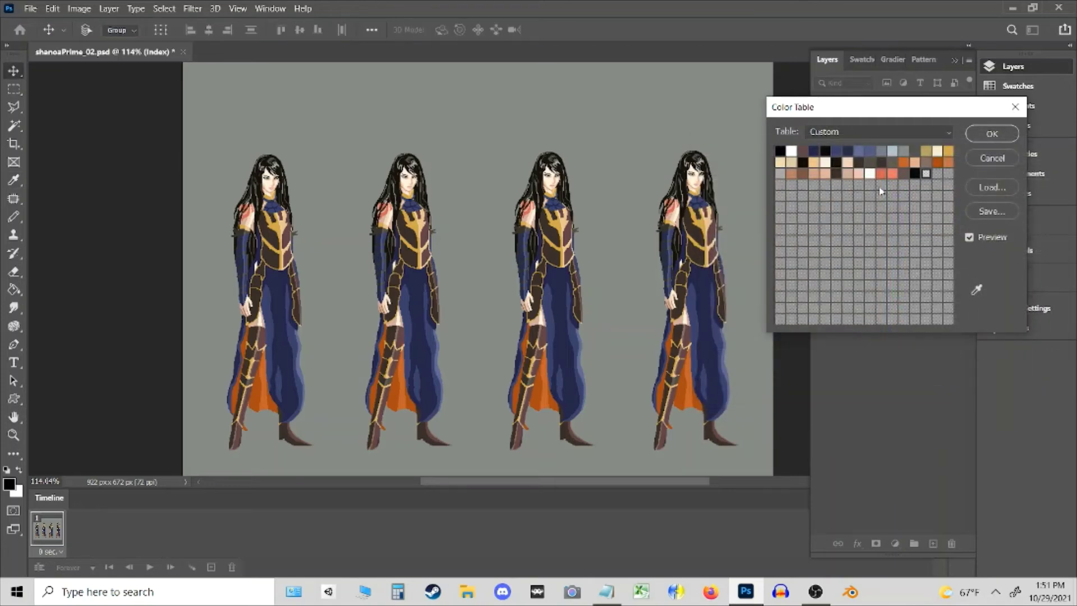
- Note the lighter peach values 241, 19 and 789 on new lines in Notepad
left_click(859, 174)
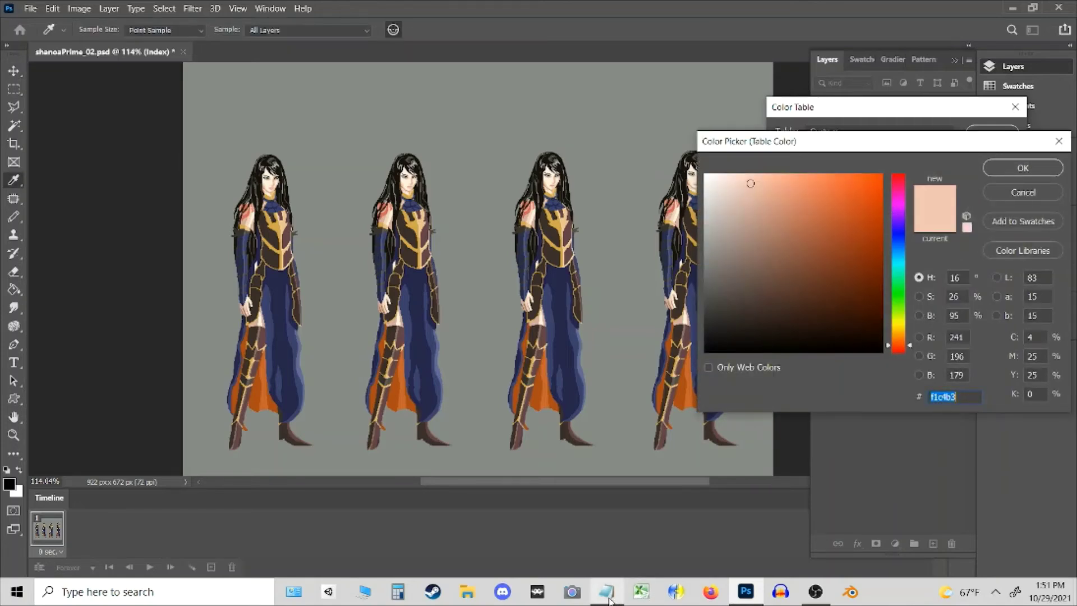
left_click(607, 593)
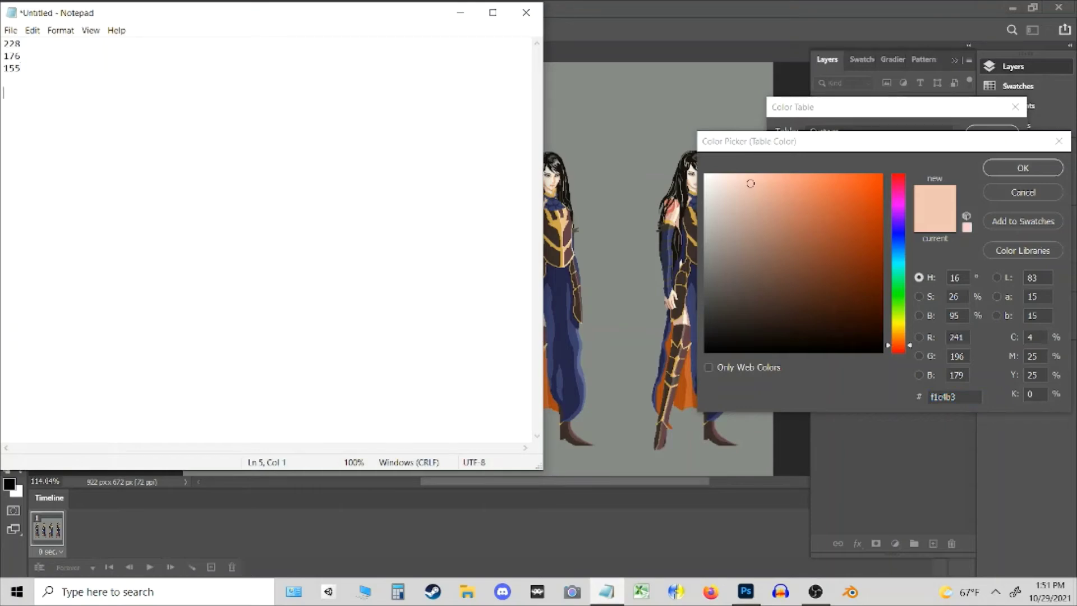
key("Return")
type("241")
key("Return")
type("19")
type("789")
left_click(871, 130)
left_click(1020, 169)
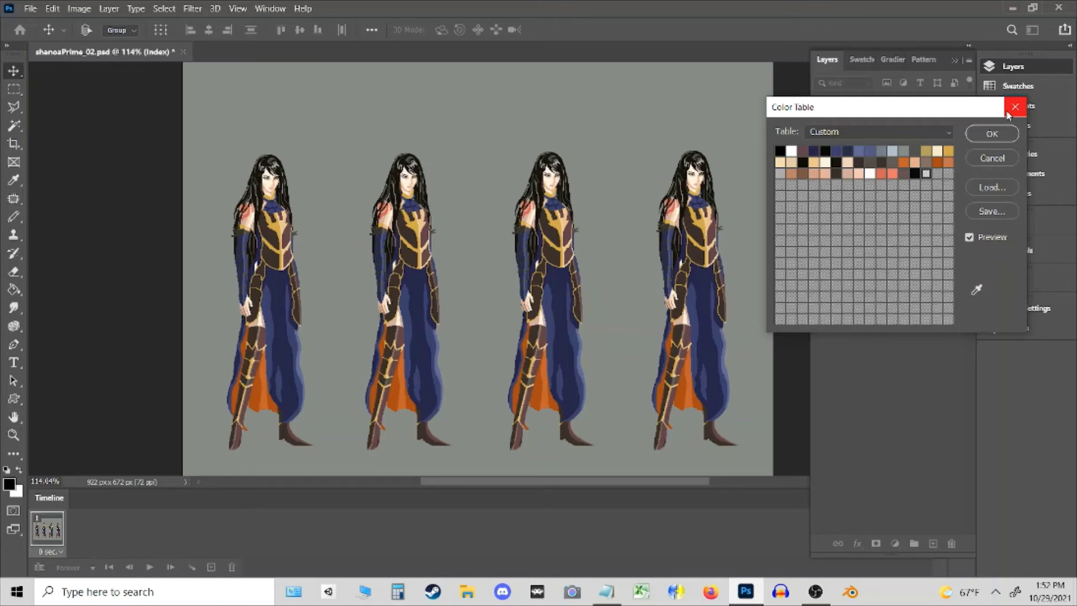
- Close the Color Table and convert the image back to RGB colour
left_click(1008, 113)
left_click(79, 8)
mouse_move(87, 24)
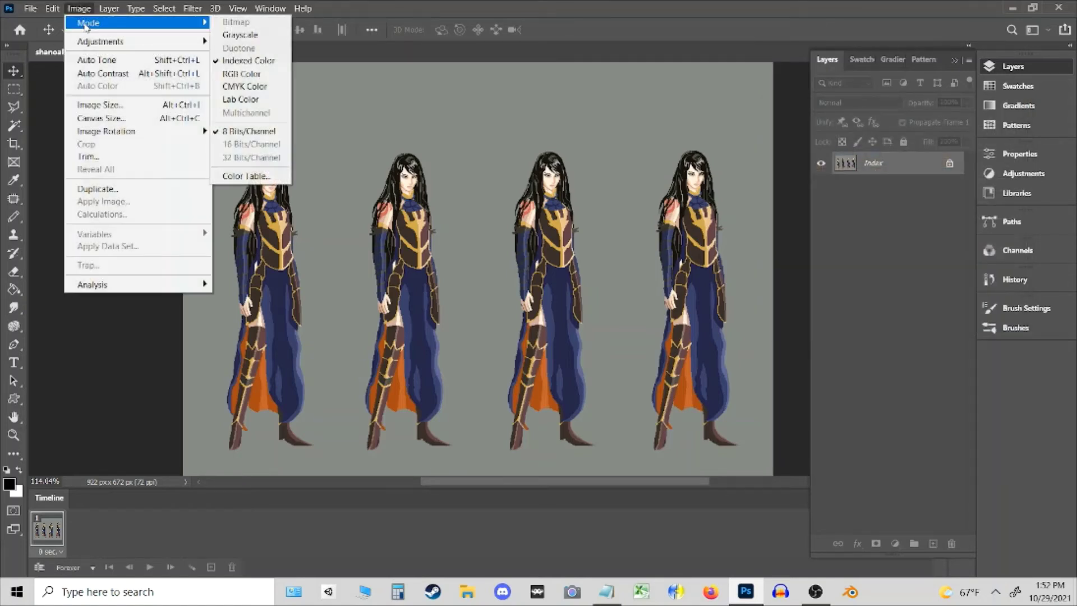
left_click(247, 73)
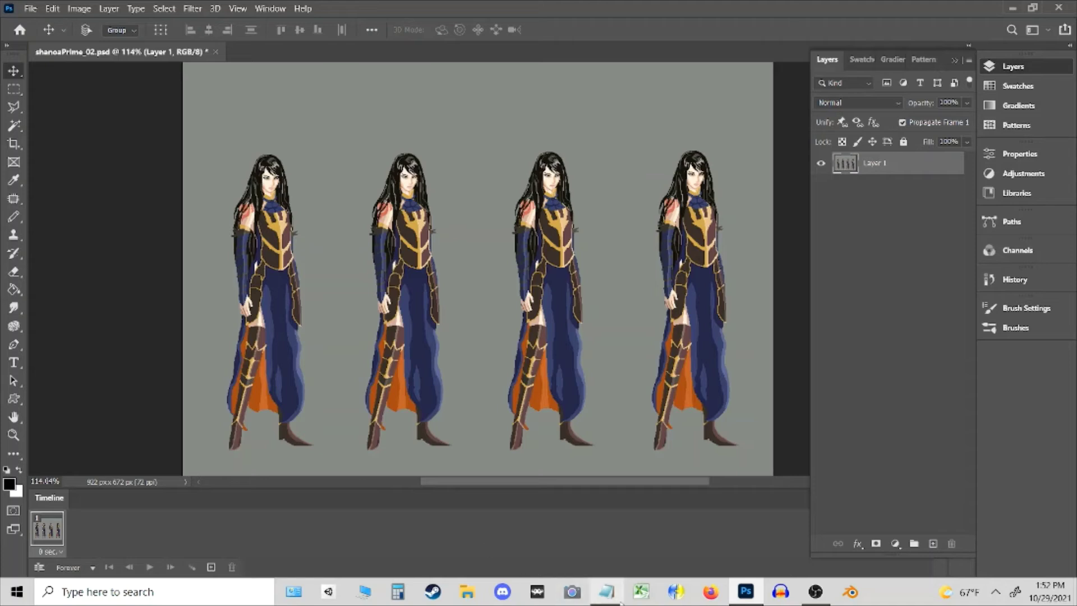
- In the foreground Color Picker, enter red 228, green 176 and blue 255
left_click(11, 485)
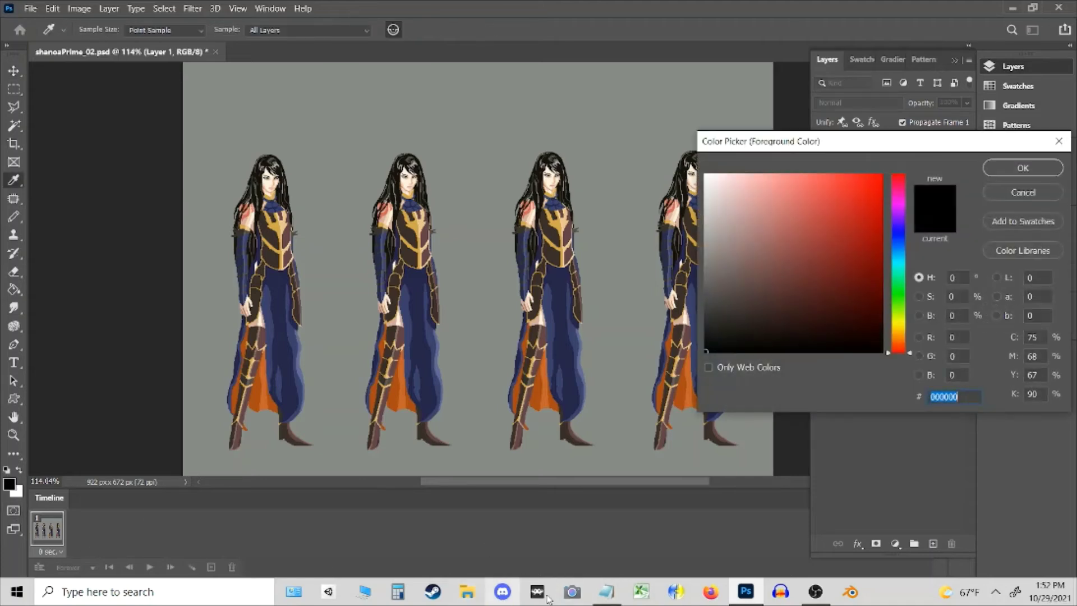
left_click(615, 597)
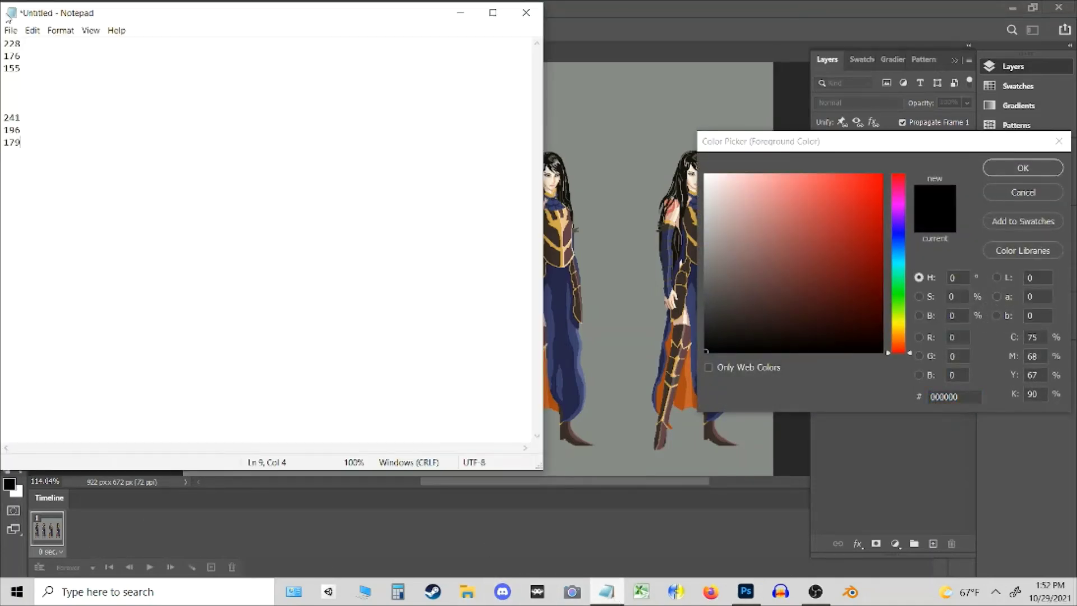
left_click(957, 338)
left_click_drag(958, 337, 896, 337)
type("228")
key("Tab")
type("176")
key("Tab")
type("255")
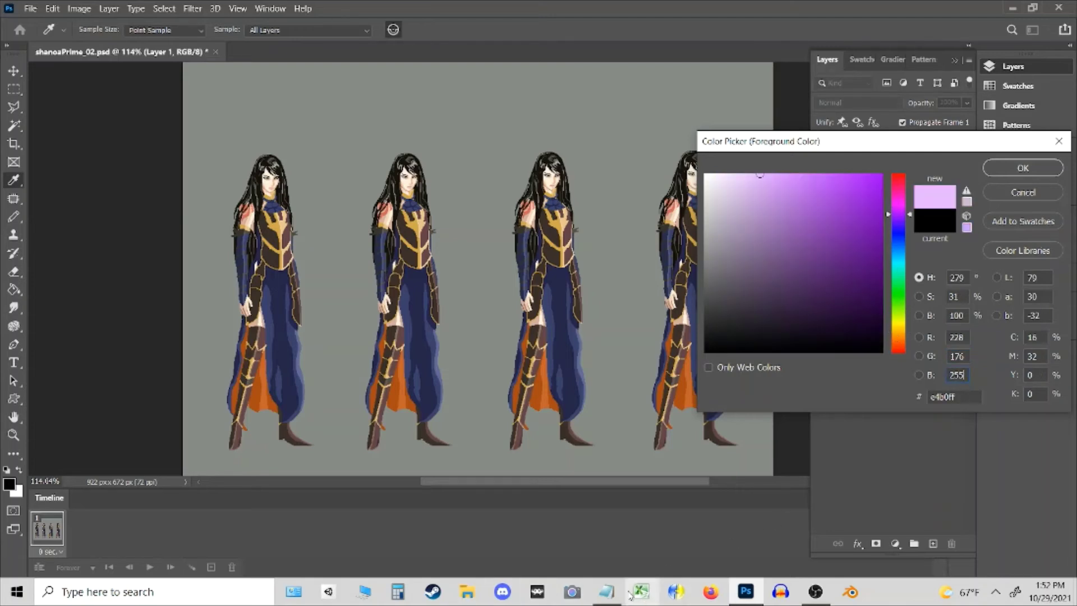
- Correct the blue value to 155 after checking the values noted in Notepad
left_click(600, 590)
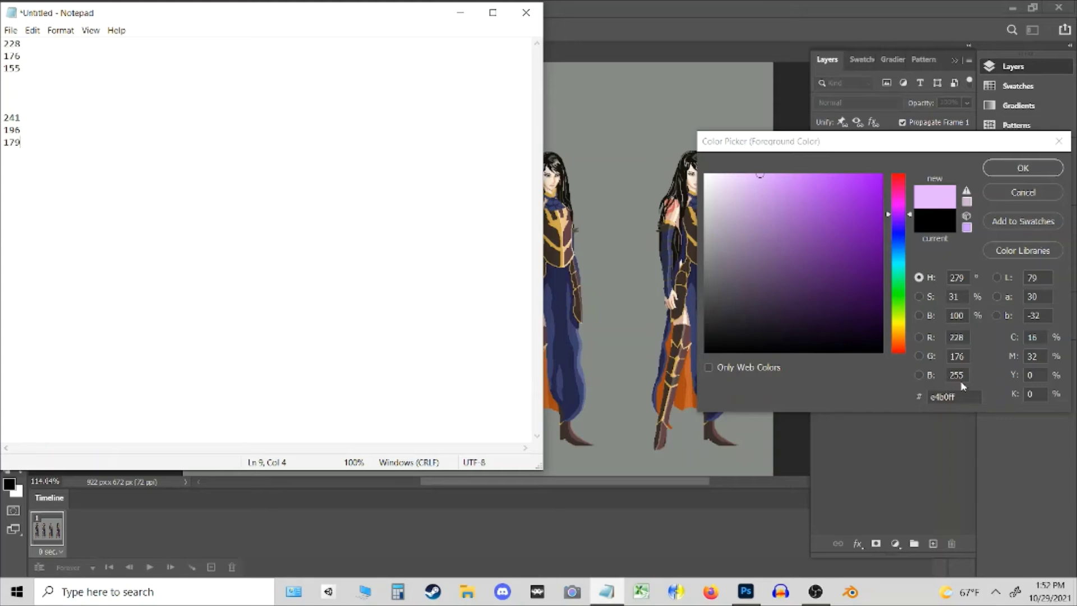
left_click(954, 375)
type("155")
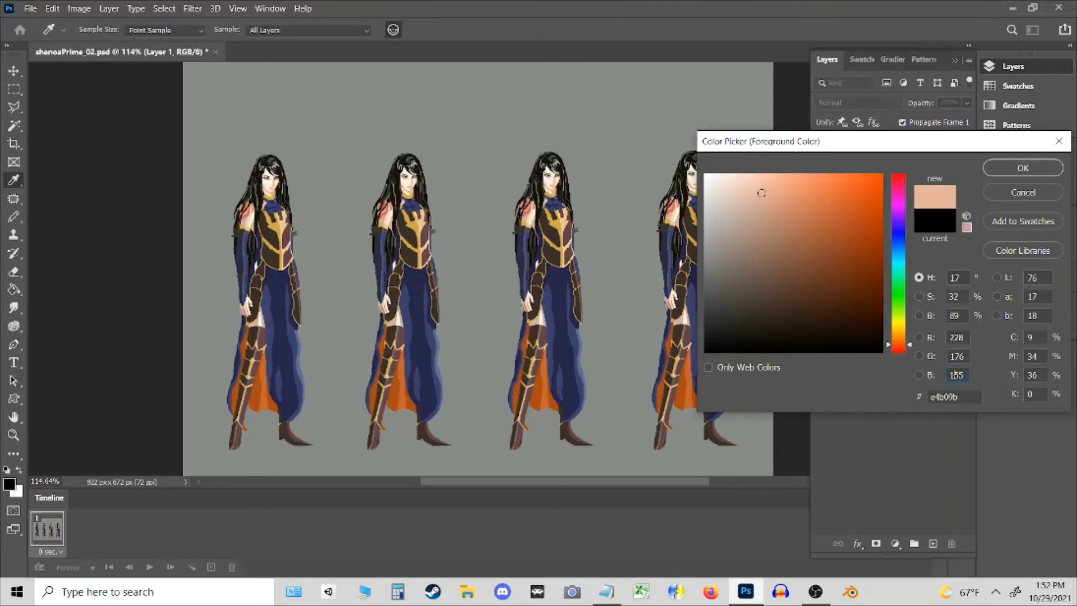
left_click(605, 593)
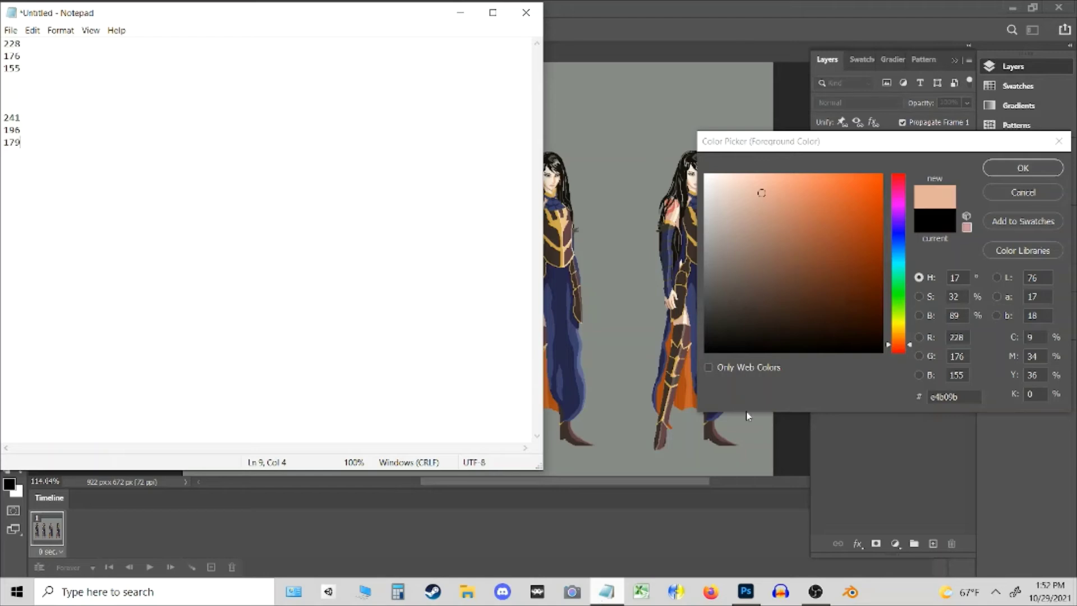
left_click(1004, 172)
- Paint a 70 px peach (228, 176, 155) pencil dot above the sprites and Magic-Wand select it
left_click(1004, 172)
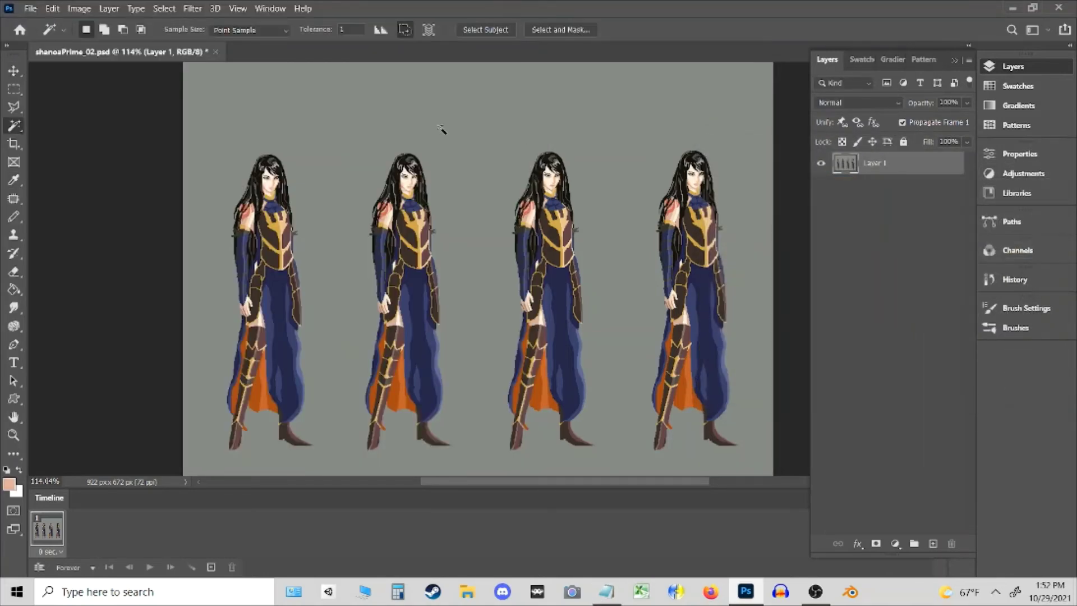
key("b")
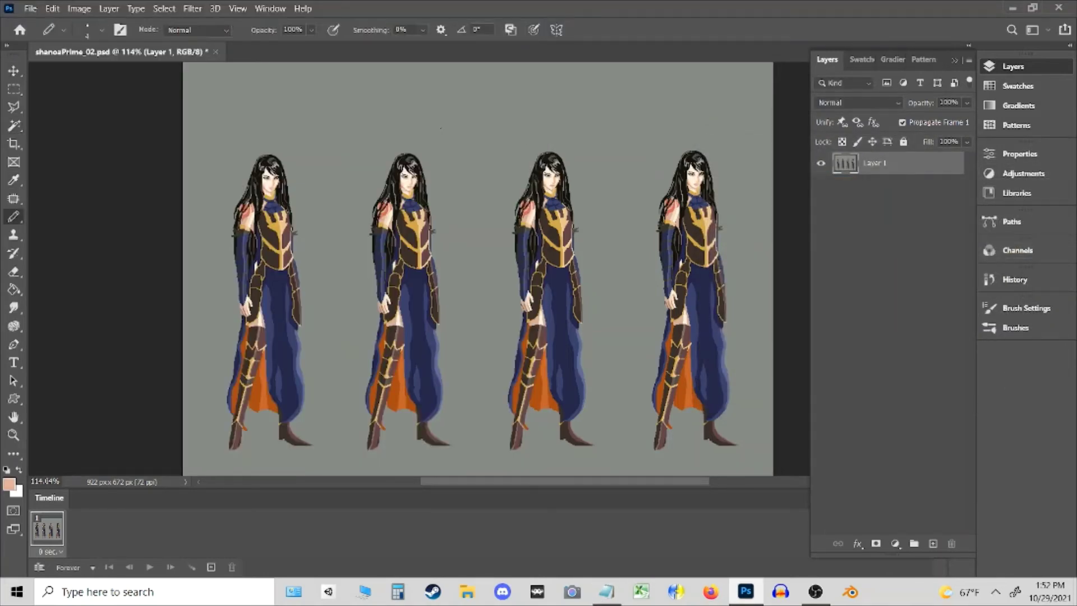
key("bracketright")
key("bracketright")
key("bracketright")
key("bracketright")
key("bracketright")
key("bracketright")
key("bracketright")
key("bracketright")
key("bracketright")
key("bracketright")
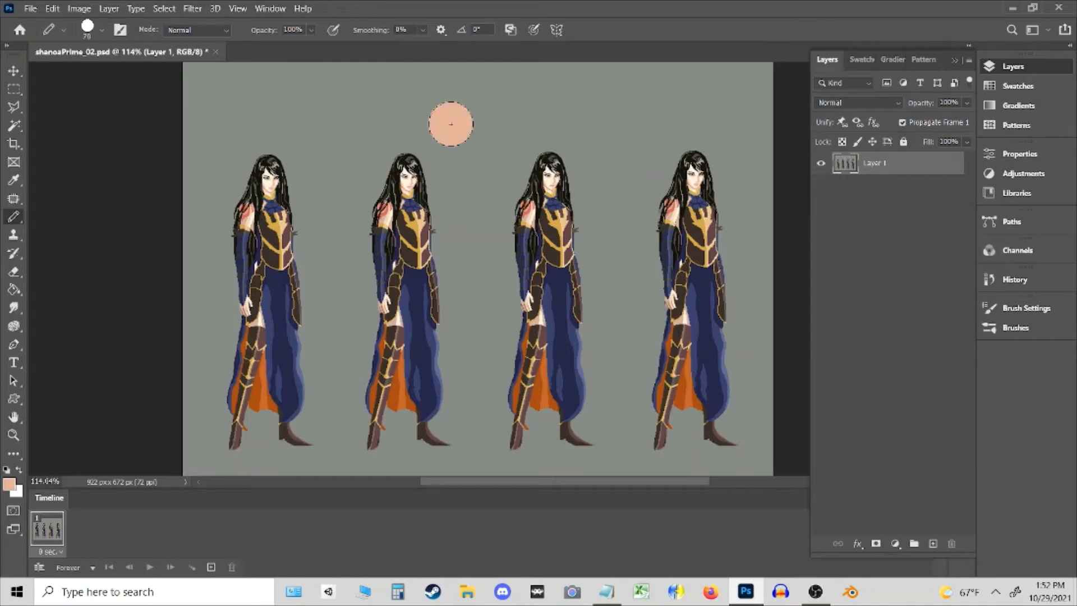
key("w")
left_click(450, 122)
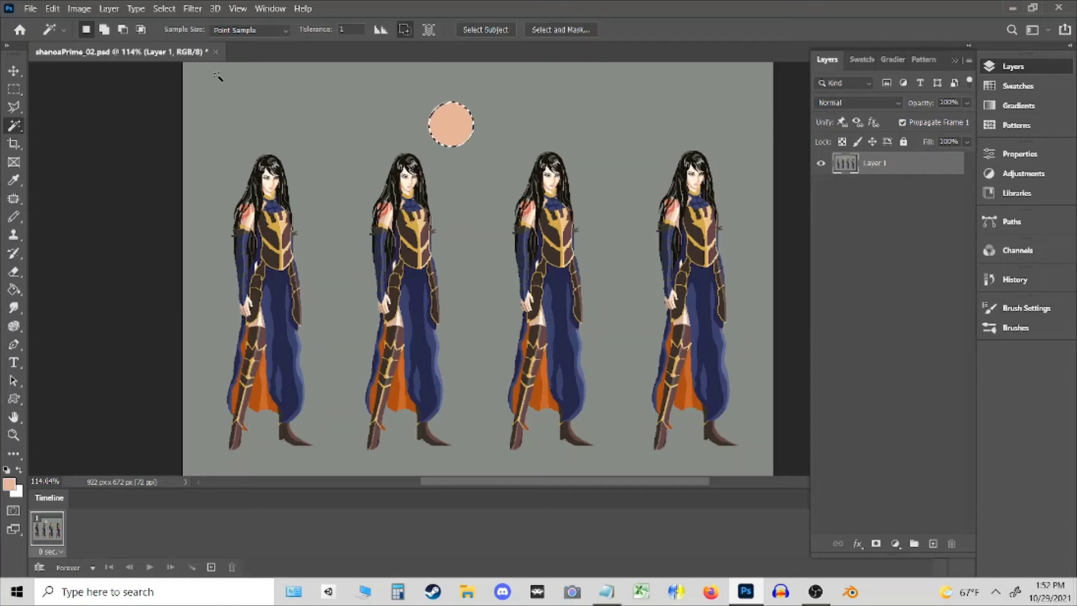
left_click(161, 9)
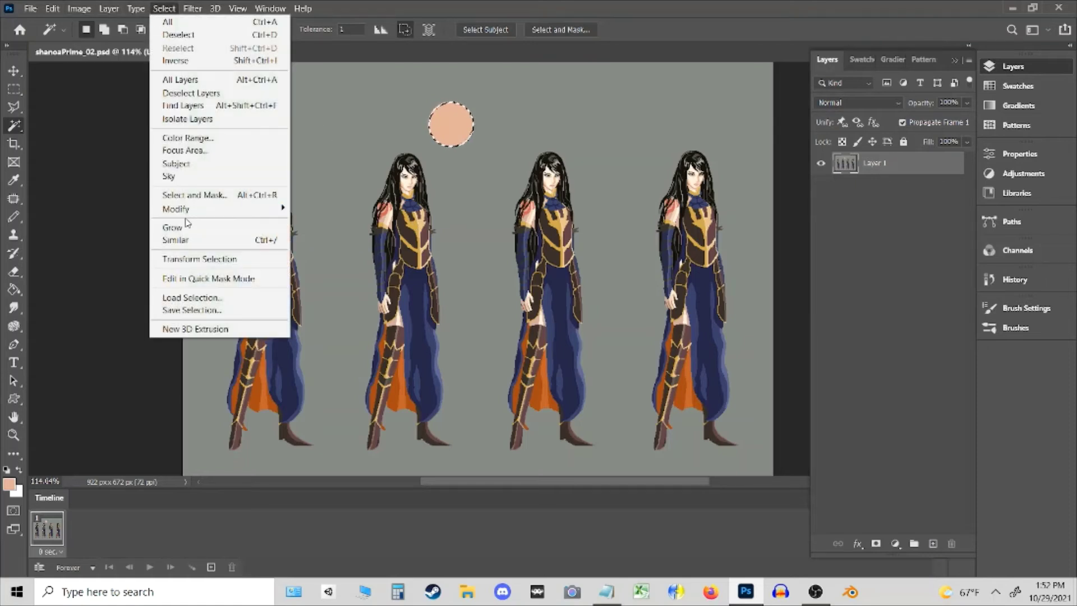
- Select all similar peach pixels and zoom in on the first figure's face
left_click(266, 241)
key("z")
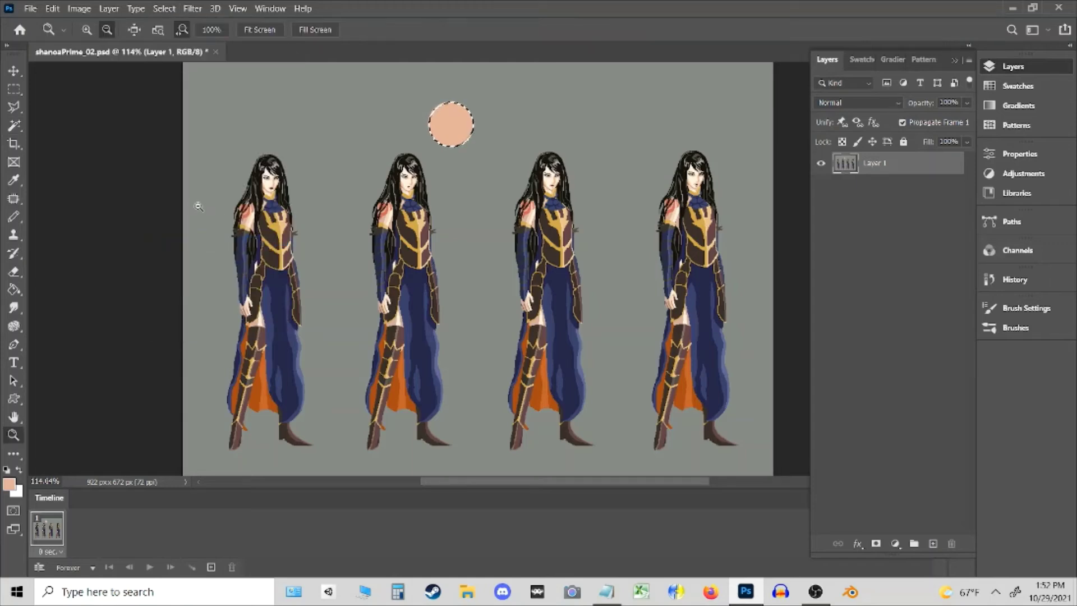
left_click_drag(266, 191, 359, 244)
left_click_drag(323, 175, 293, 202)
left_click_drag(414, 206, 390, 215)
- Deselect, inspect the left figure's face up close, then bring up the Notepad colour list
key("ctrl+d")
left_click_drag(511, 168, 446, 249)
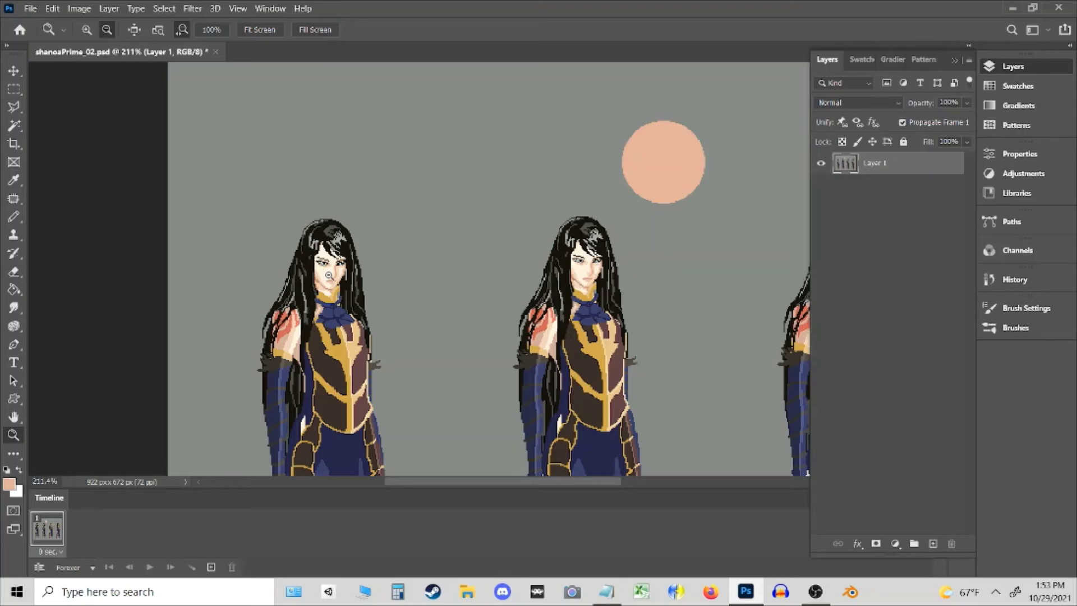
left_click_drag(329, 280, 339, 299)
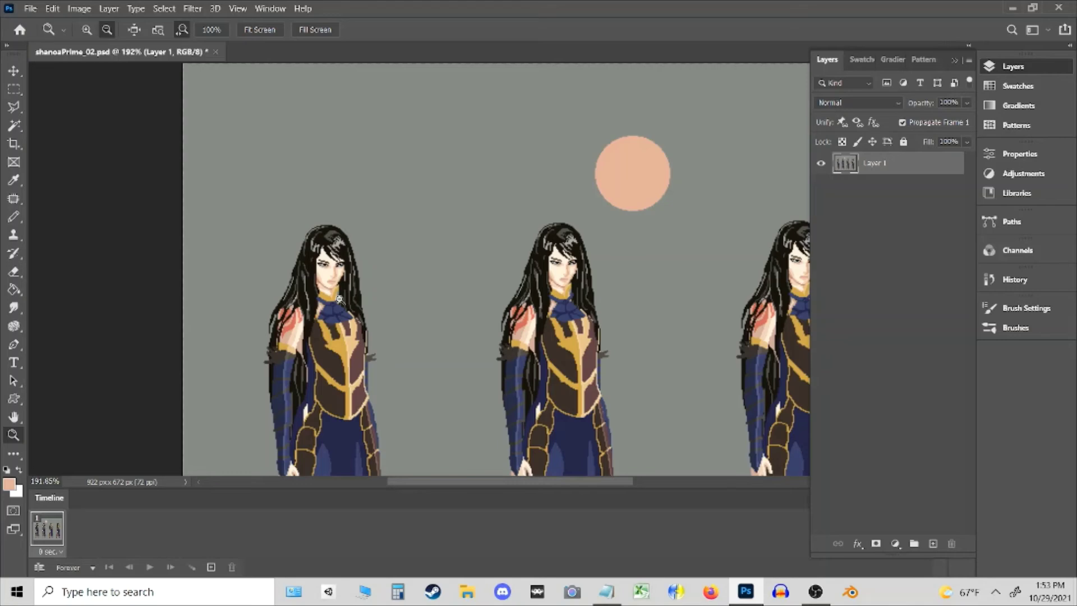
left_click_drag(331, 280, 410, 293)
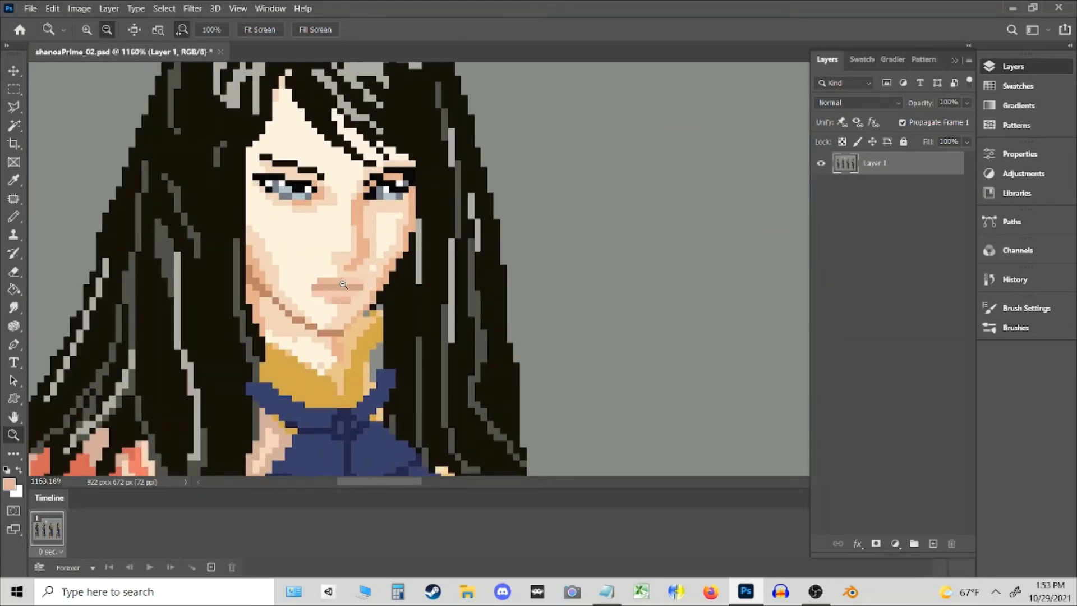
left_click_drag(593, 81, 488, 163)
left_click(606, 591)
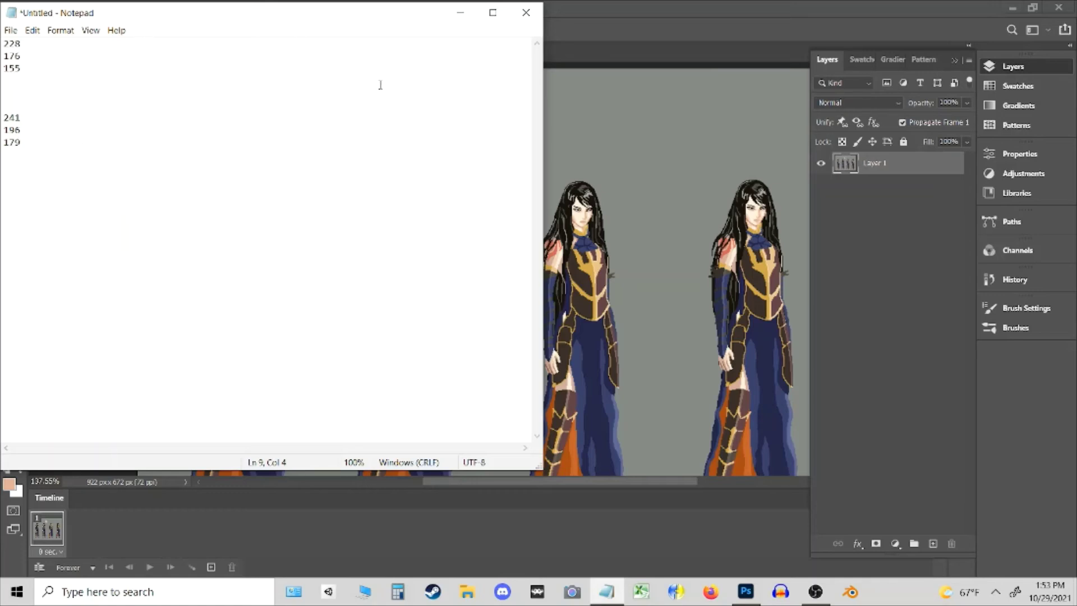
- Zoom into the third figure's face and sample its pale skin with a 1 px pencil
left_click(594, 211)
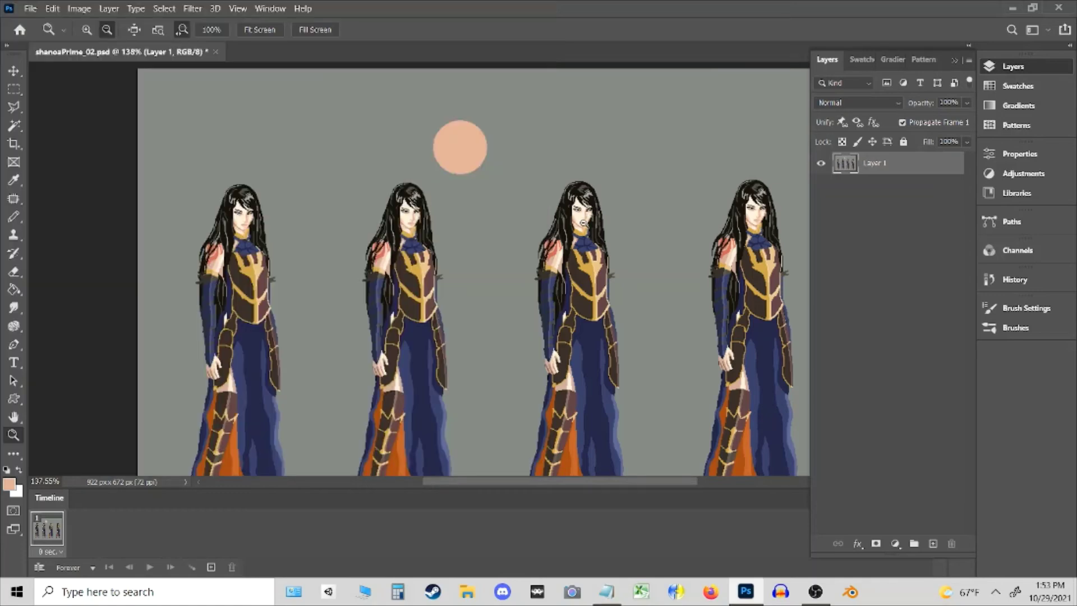
left_click_drag(587, 222, 674, 232)
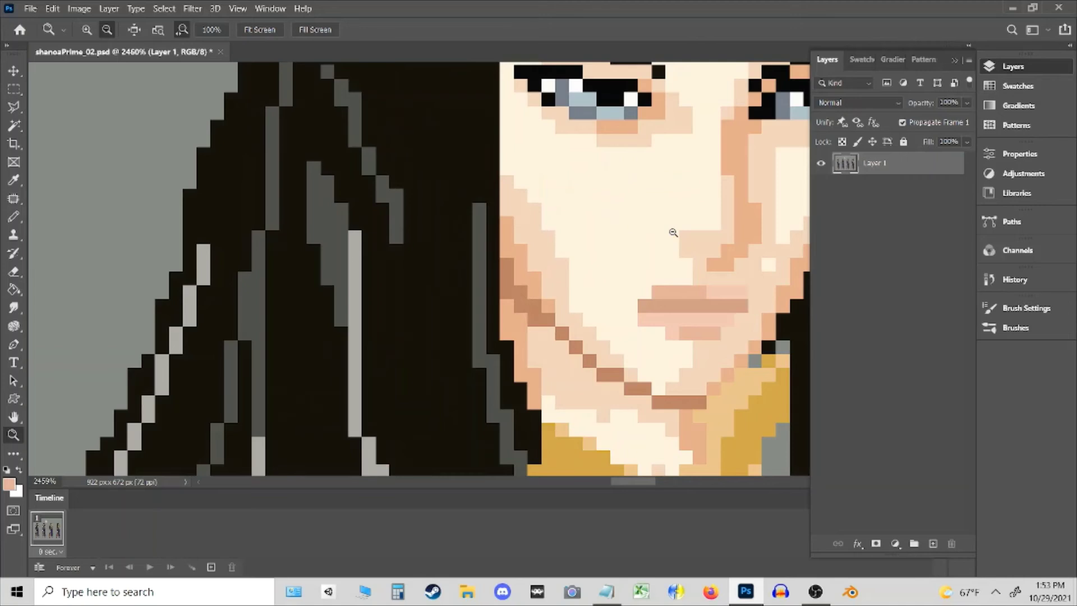
key("b")
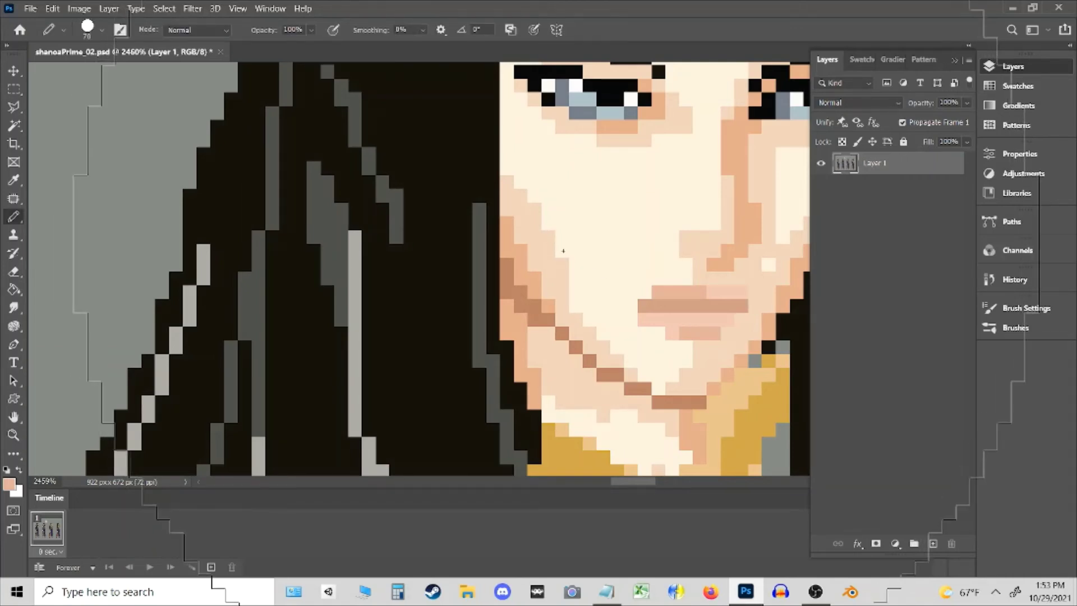
key("bracketleft")
key("bracketleft")
key("bracketleft")
key("bracketleft")
key("bracketleft")
key("bracketleft")
key("bracketleft")
key("bracketleft")
key("bracketleft")
key("bracketleft")
key("bracketleft")
key("bracketleft")
key("bracketleft")
key("bracketleft")
key("bracketleft")
key("bracketleft")
key("bracketleft")
key("bracketleft")
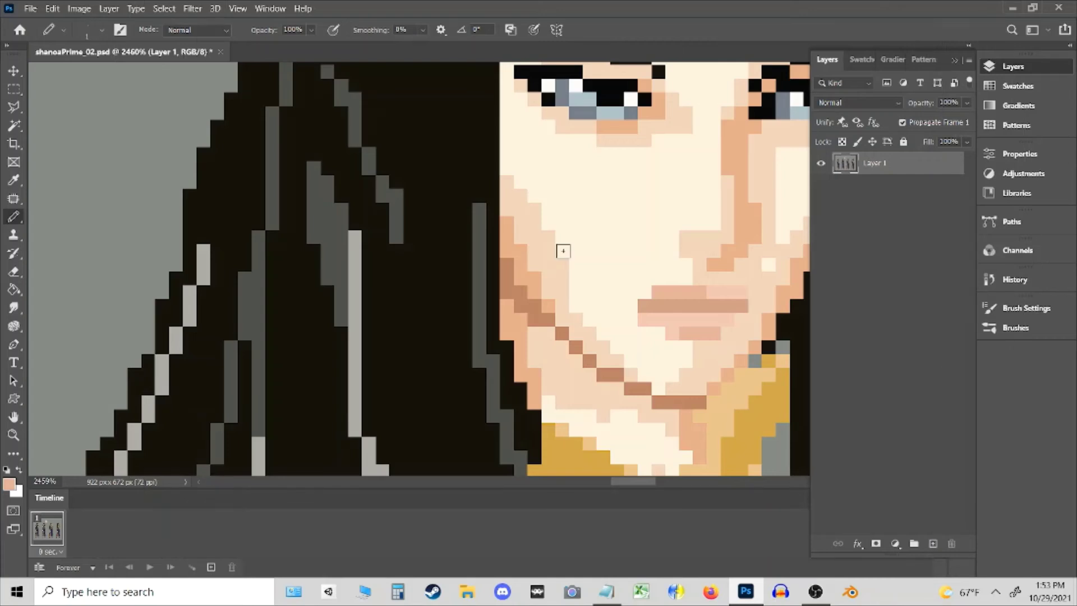
left_click(562, 246, "alt")
- Adjust the sampled tone to cream f4e6d4 in the Color Picker, then zoom out
left_click(10, 483)
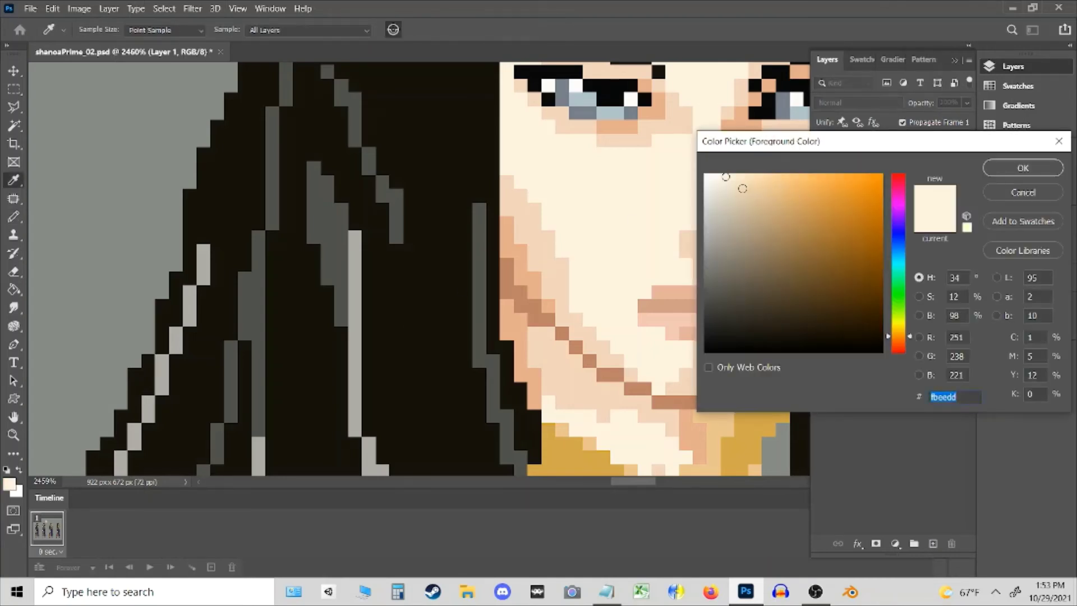
left_click(728, 182)
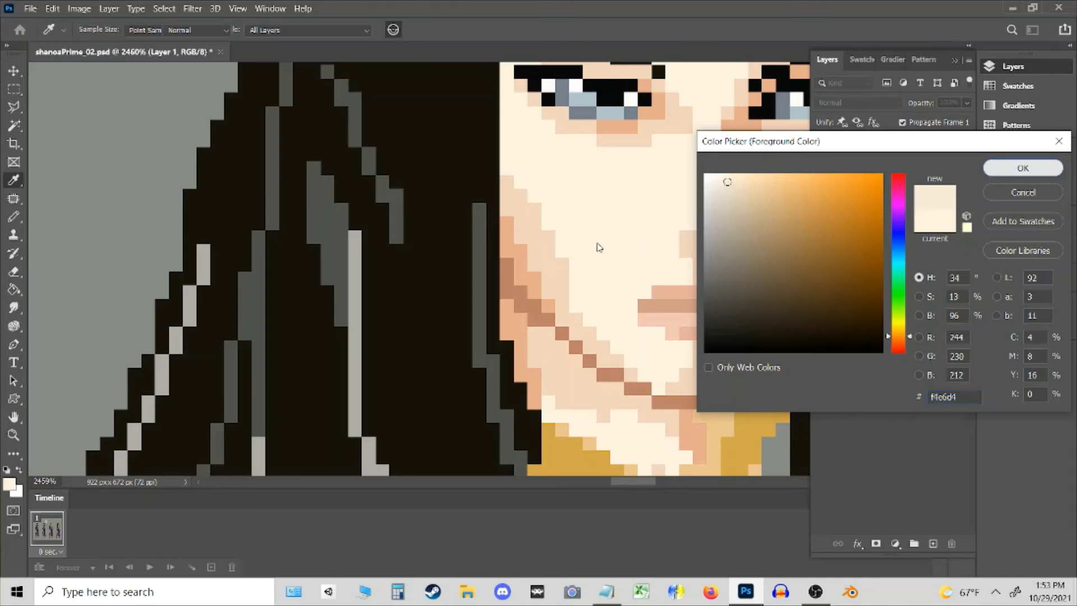
left_click(996, 173)
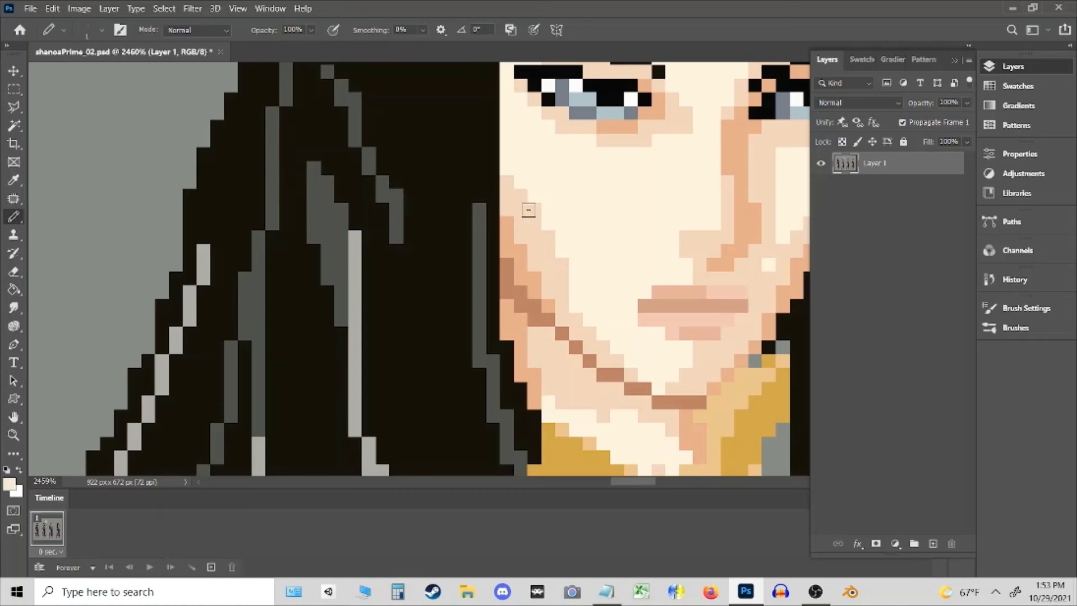
key("z")
left_click_drag(529, 211, 386, 241)
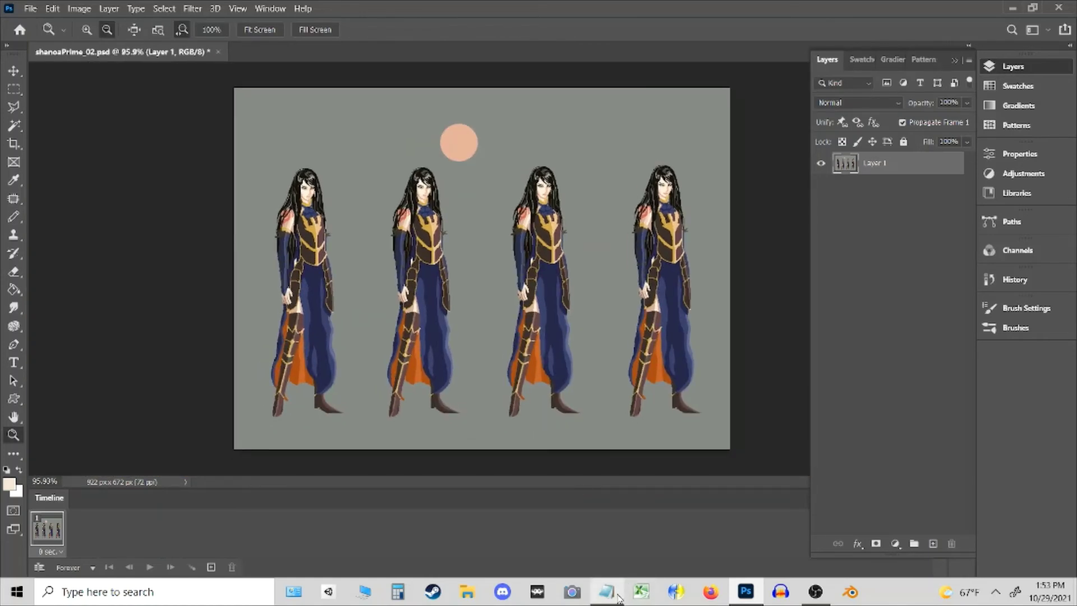
- Check the Notepad values and set the foreground colour to R 241, G 196, B 179
mouse_move(619, 599)
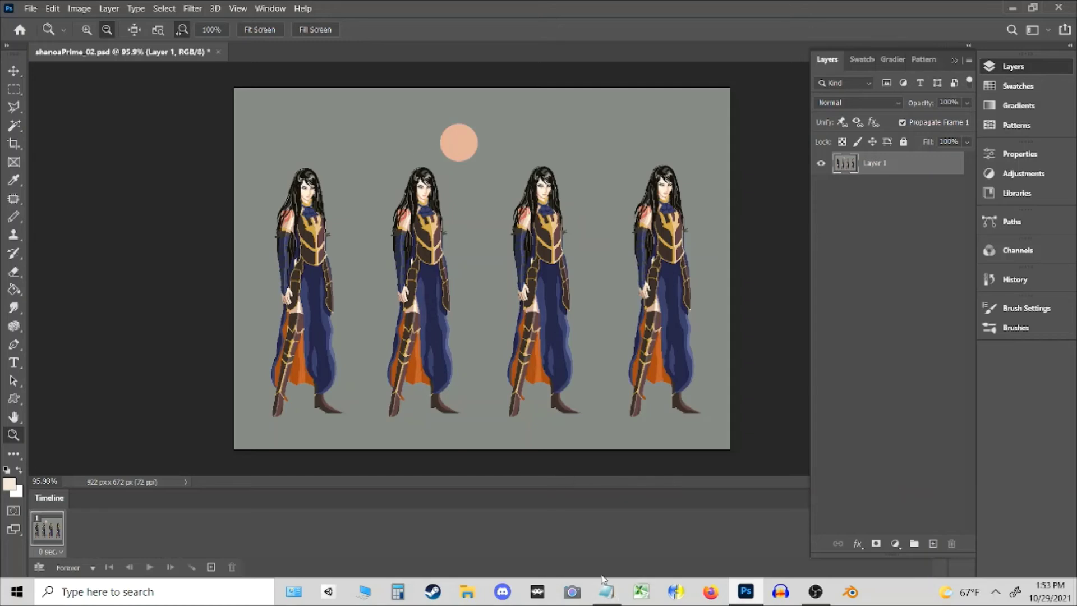
left_click(606, 594)
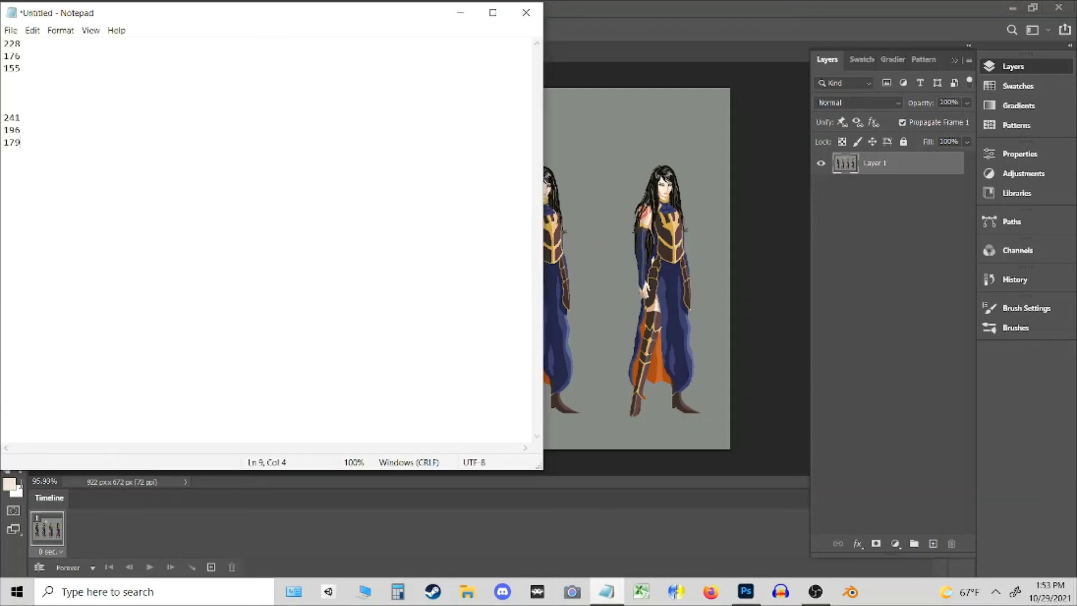
left_click(10, 484)
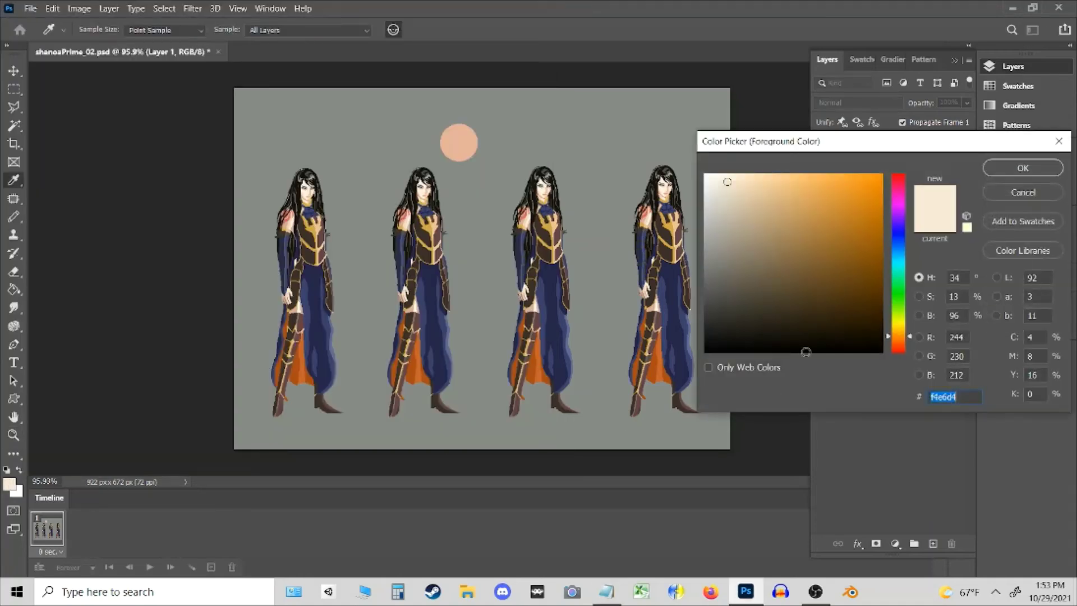
double_click(967, 338)
type("241")
double_click(949, 355)
type("196")
key("Tab")
type("179")
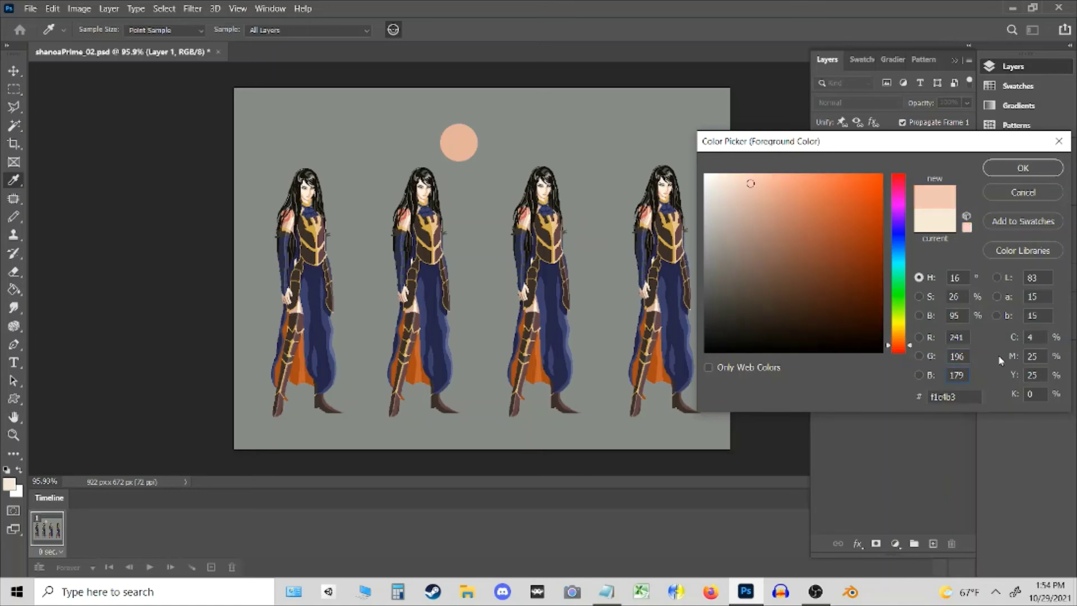
left_click(998, 172)
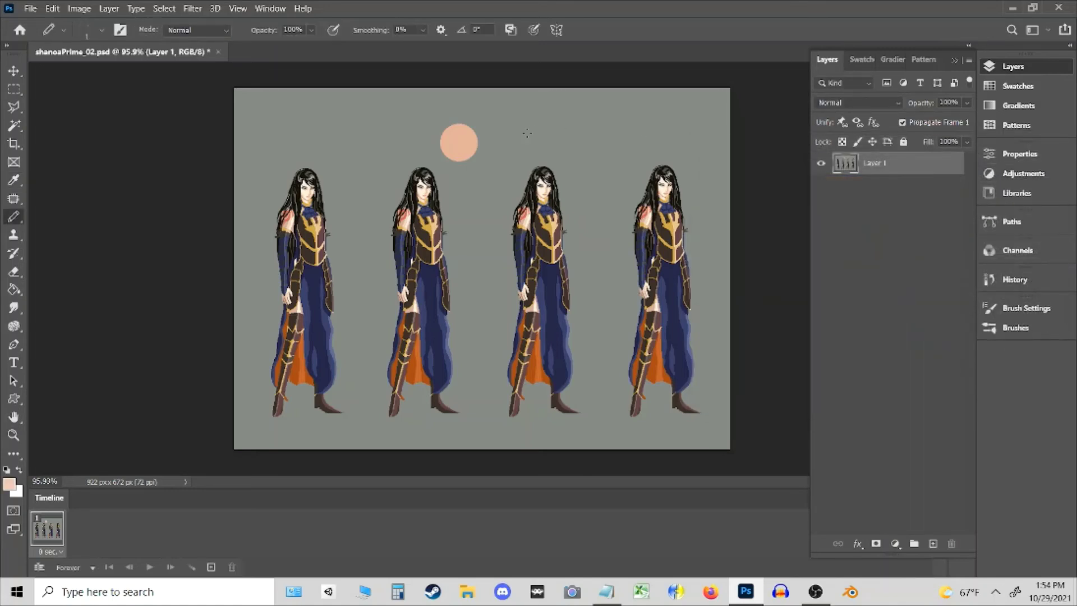
- Stamp a 70 px pencil dot beside the first and select it with the Magic Wand
key("bracketright")
key("bracketright")
key("bracketright")
key("bracketright")
key("bracketright")
key("bracketright")
key("bracketright")
left_click(501, 140)
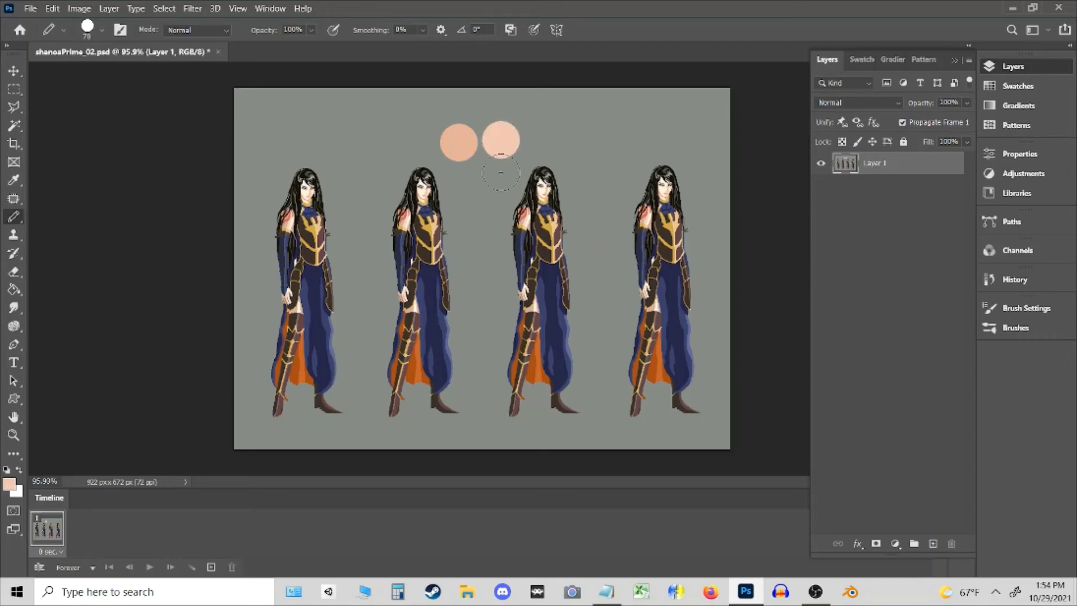
key("w")
left_click(501, 145)
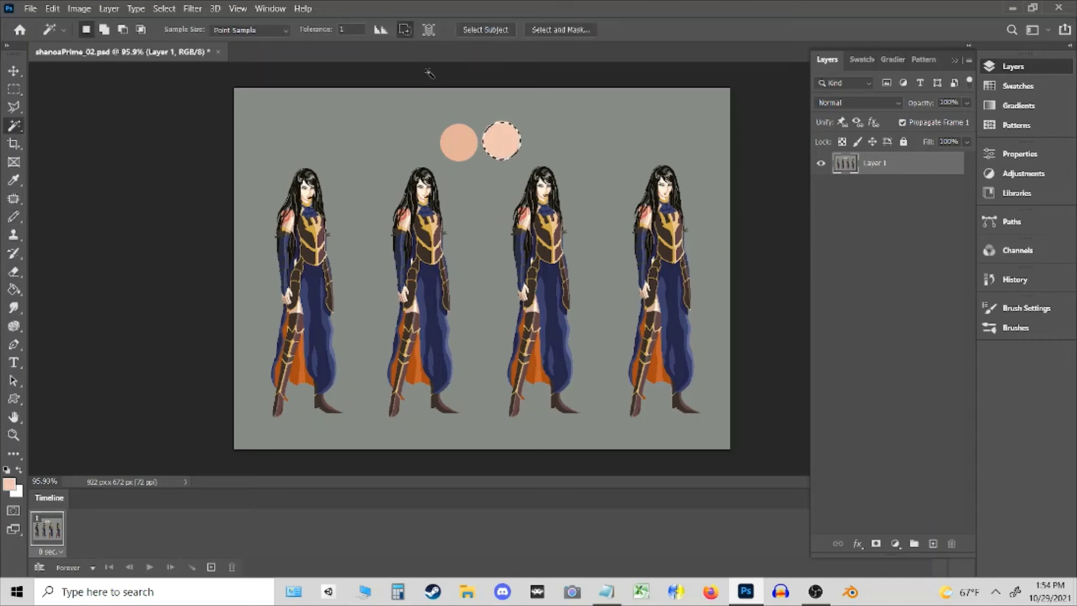
- Deselect and zoom in on the second figure's face and mouth
key("z")
left_click_drag(425, 186, 552, 186)
key("ctrl+d")
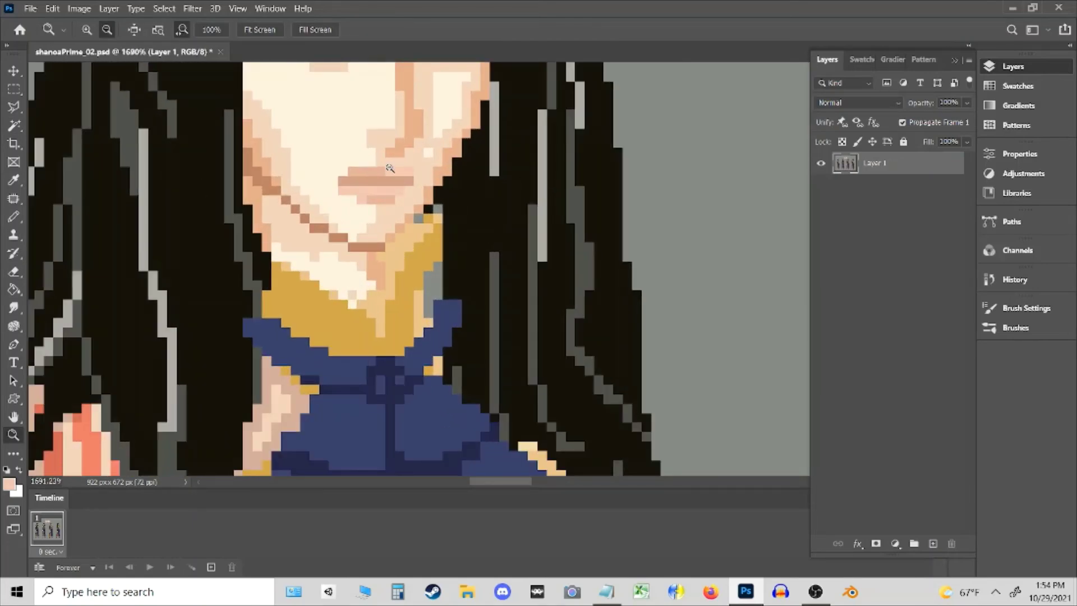
left_click_drag(390, 169, 279, 185)
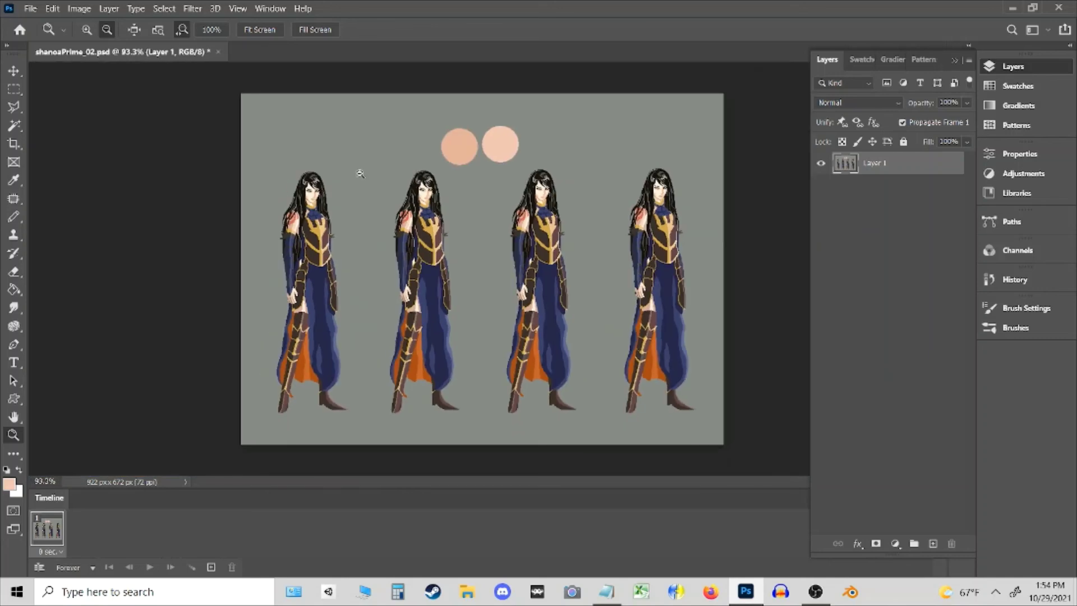
left_click_drag(431, 202, 434, 199)
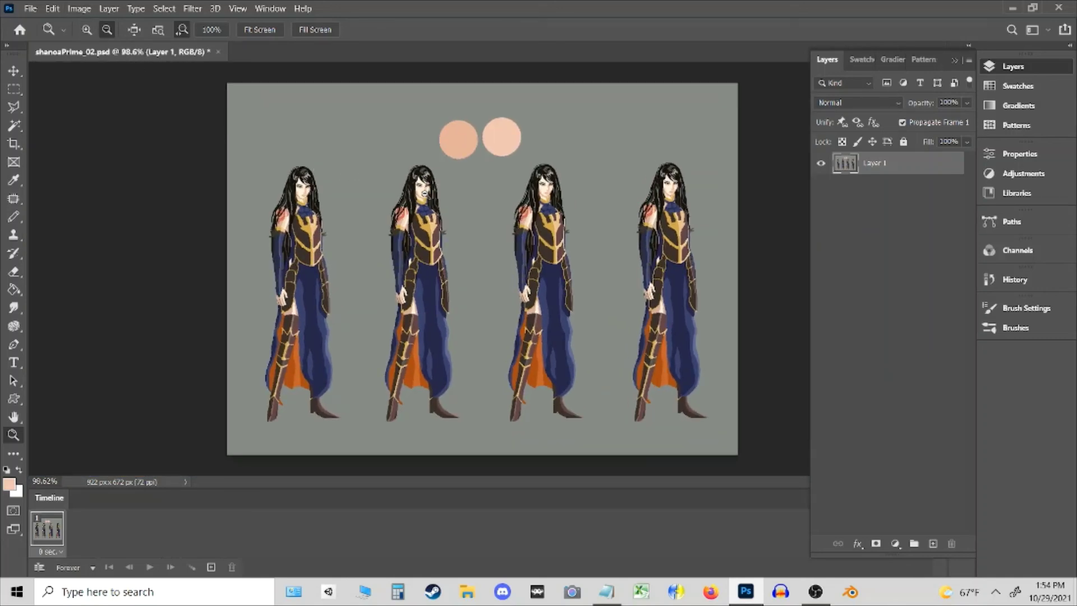
left_click_drag(424, 194, 453, 368)
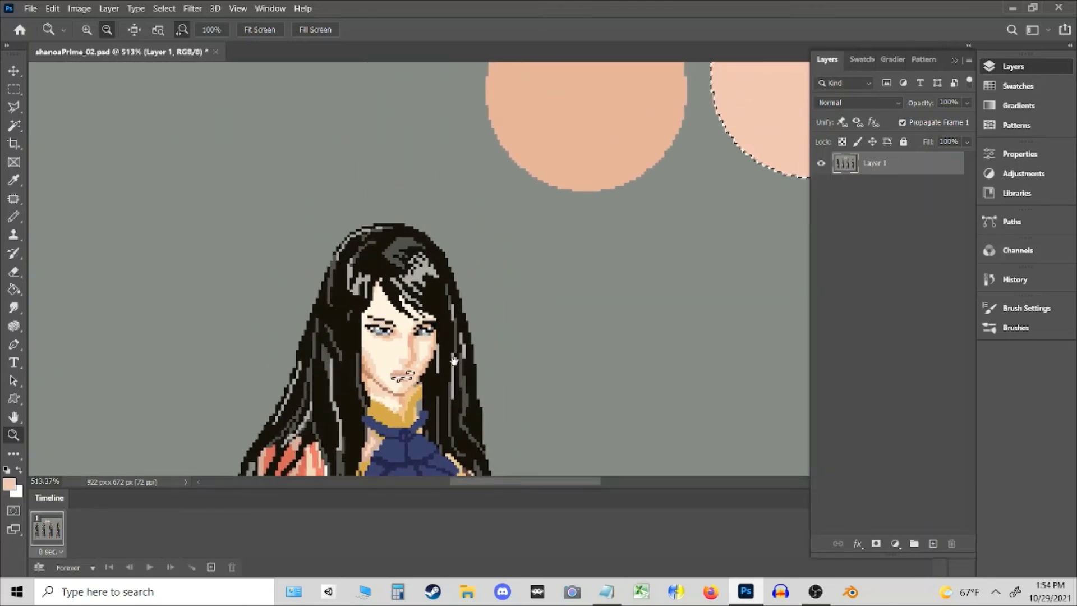
- Sample the darker peach circle, undo and redo the mouth's light pink fill, then view Image > Mode
key("i")
left_click(536, 134)
key("z")
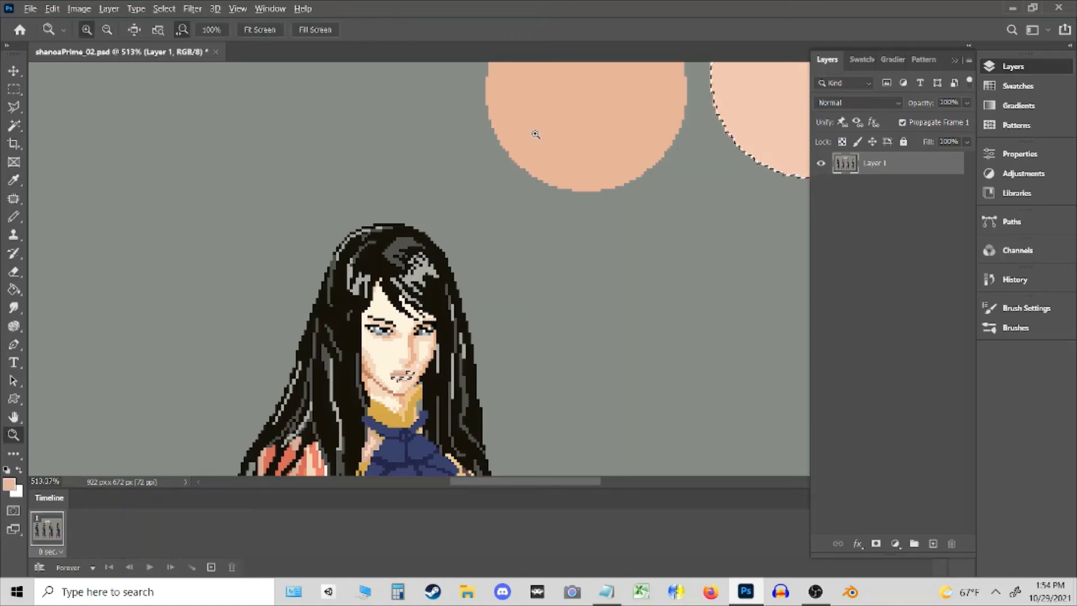
left_click_drag(403, 377, 498, 379)
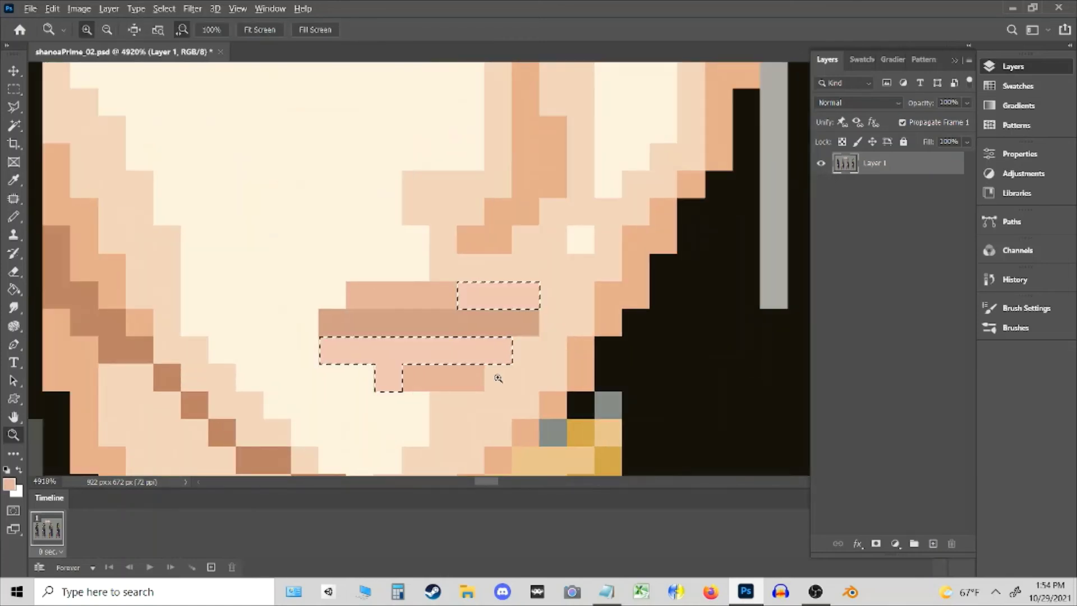
key("ctrl+alt+z")
key("ctrl+shift+z")
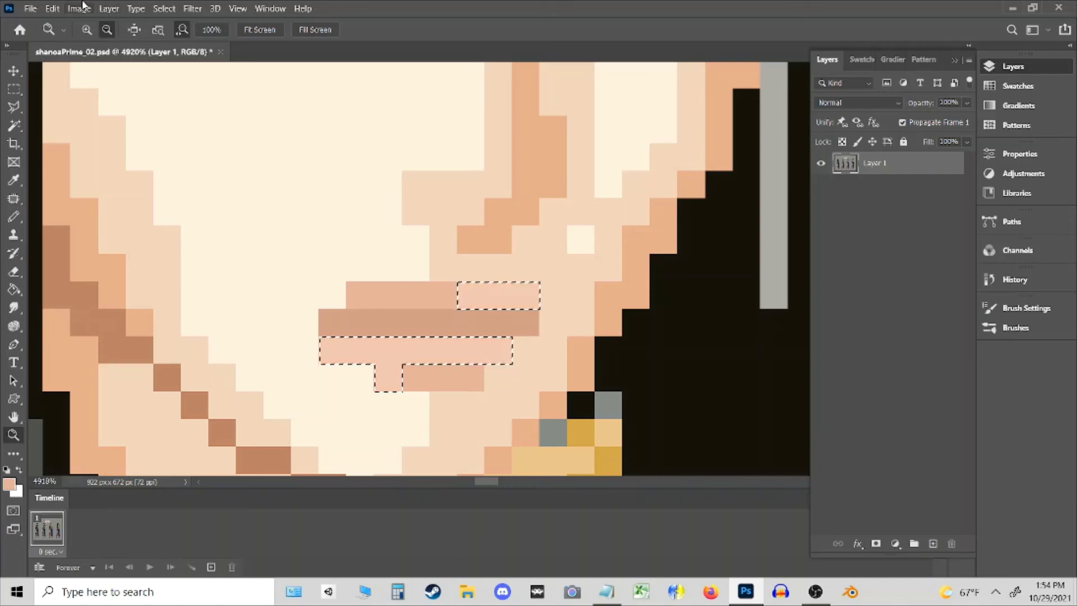
left_click(79, 9)
mouse_move(113, 23)
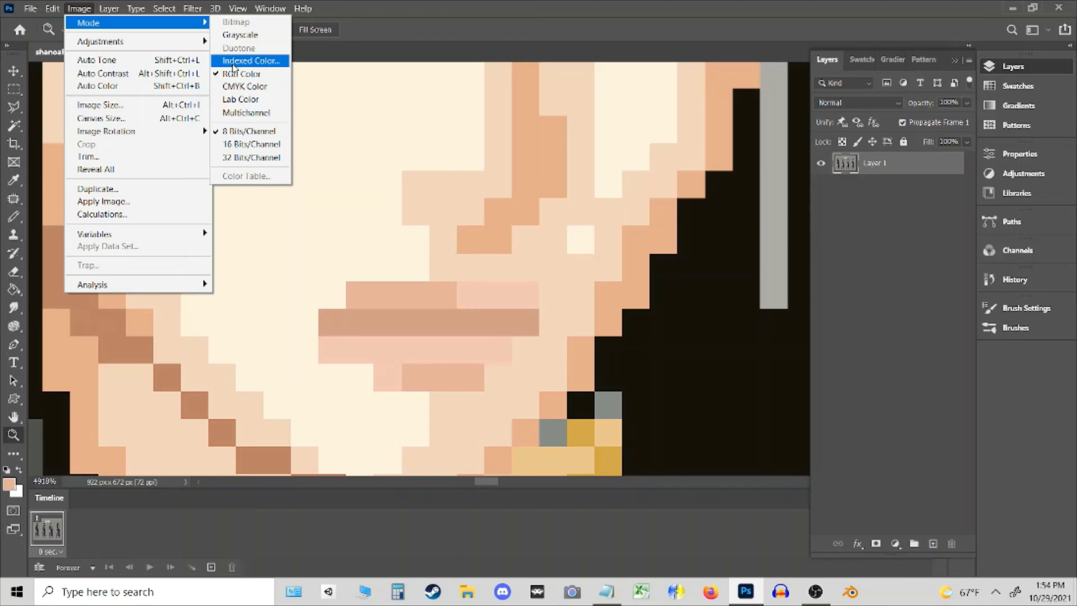
- Zoom out and Magic-Wand select both peach circles above the figures
left_click(438, 8)
left_click_drag(452, 186, 323, 205)
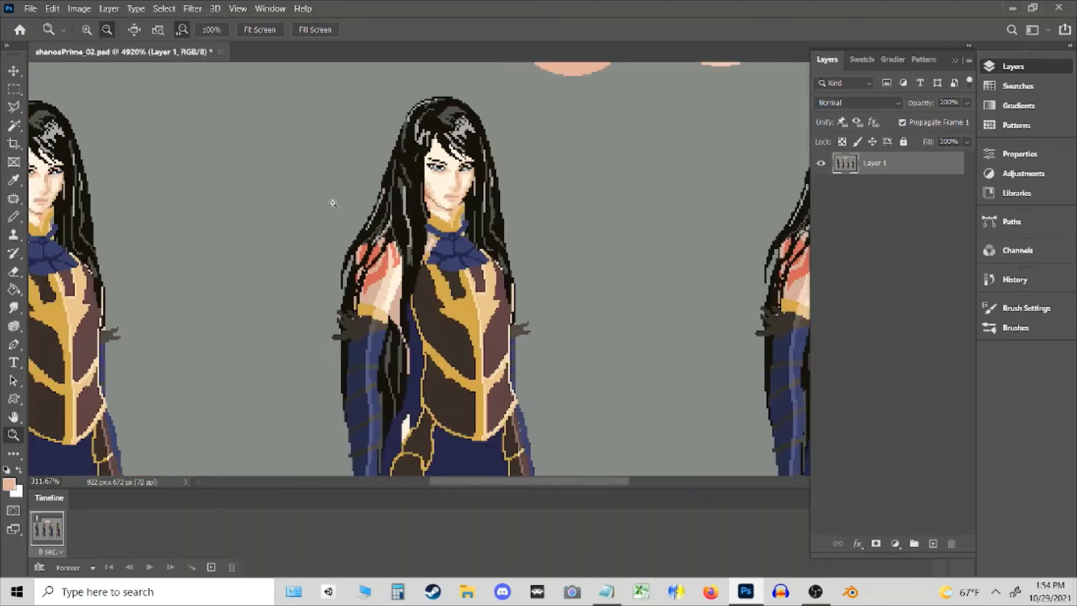
scroll(323, 205, "down", 3)
key("w")
left_click(505, 135)
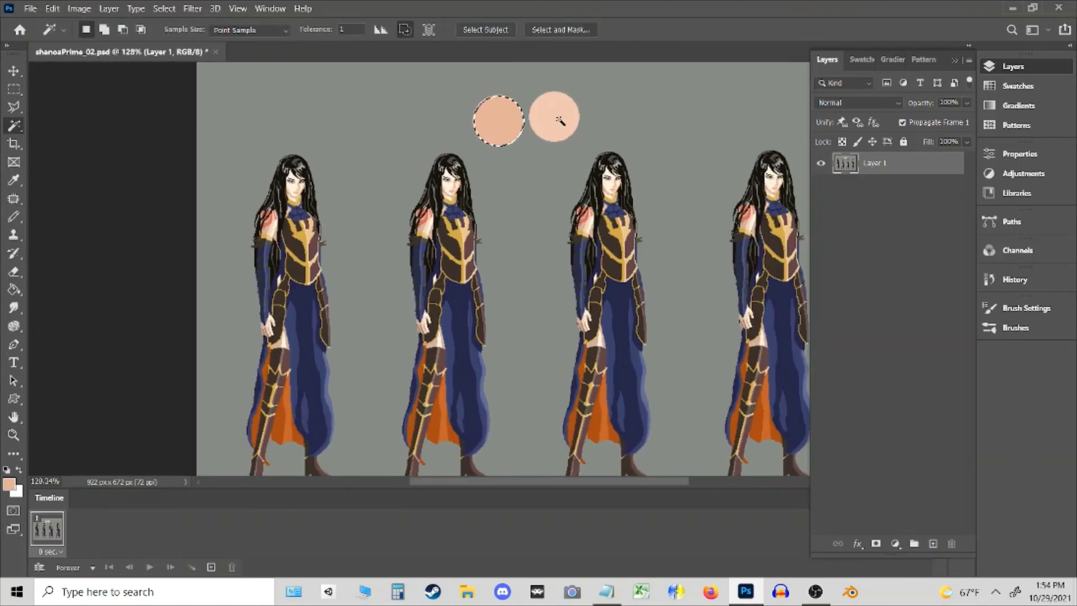
left_click(560, 120, "shift")
- Fill the selected circles with the sampled grey background, deselect, and zoom out
key("i")
left_click(620, 102)
key("w")
key("alt+BackSpace")
key("ctrl+d")
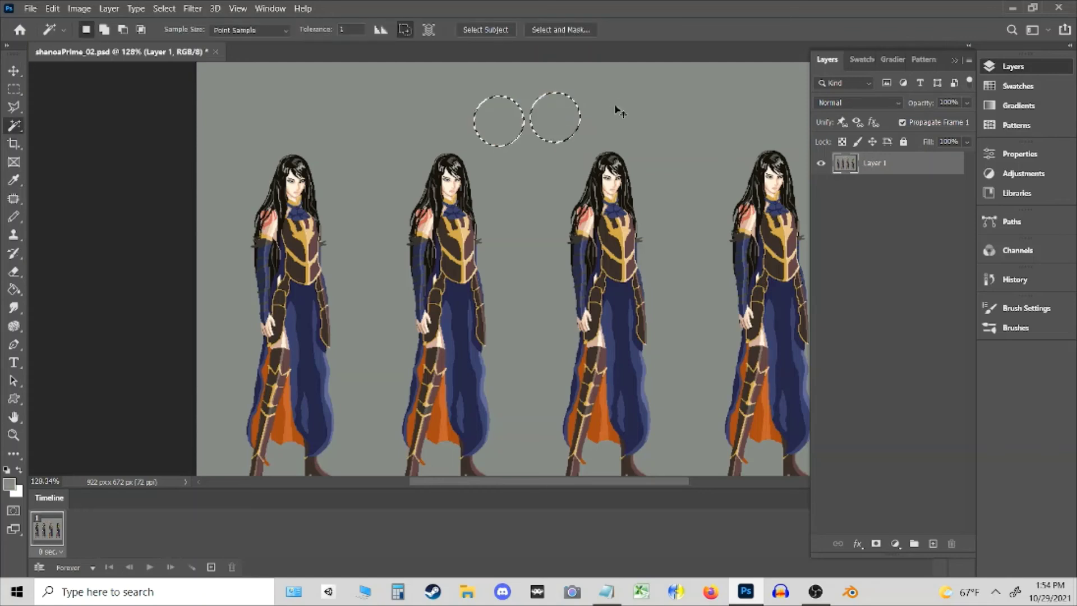
key("z")
left_click_drag(523, 108, 472, 121)
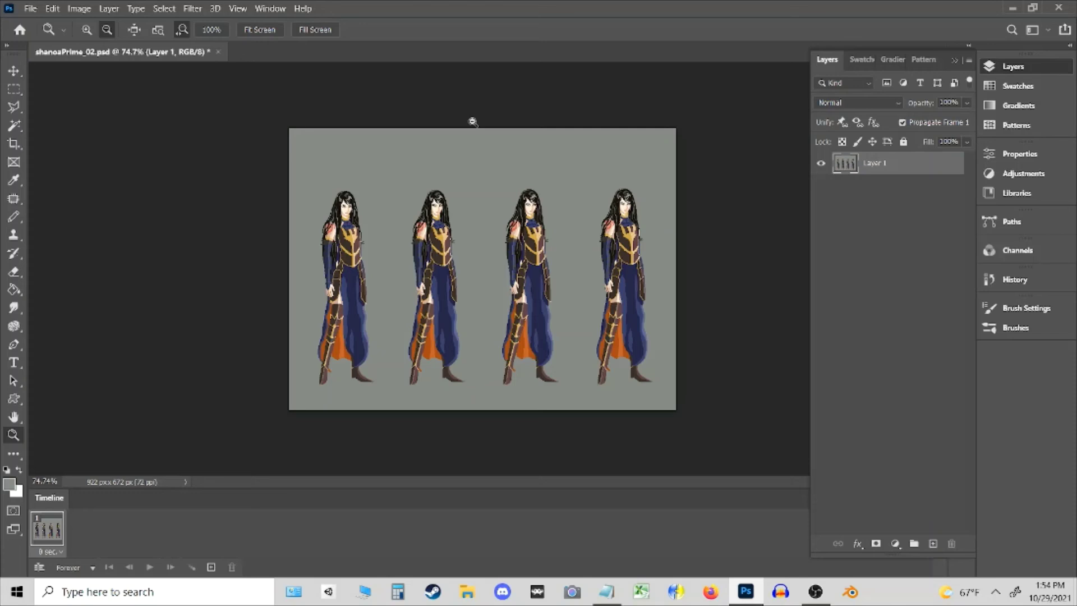
key("w")
left_click(464, 154)
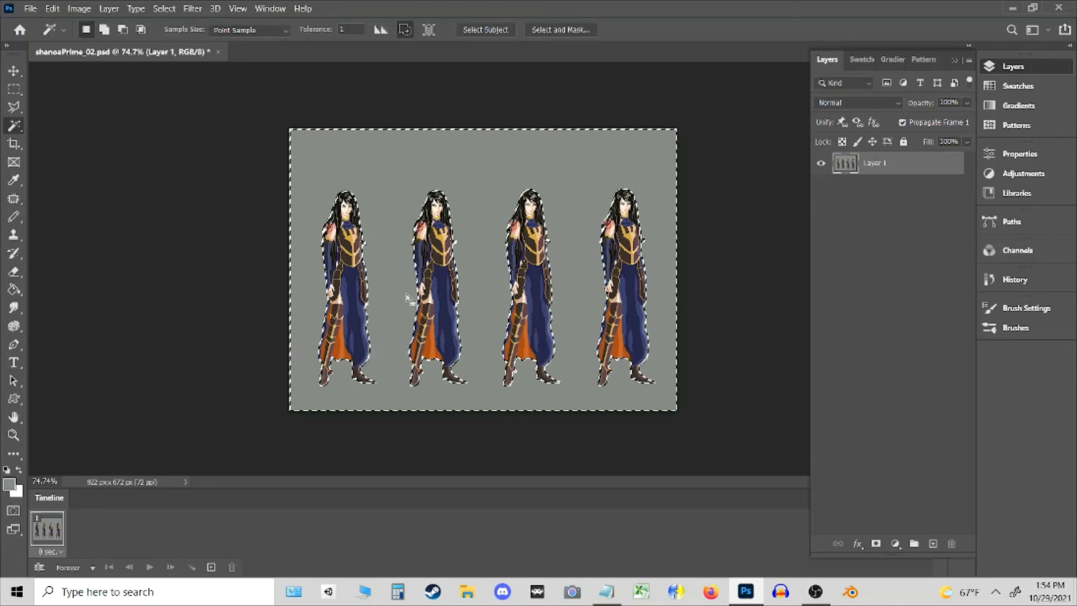
key("d")
key("alt+BackSpace")
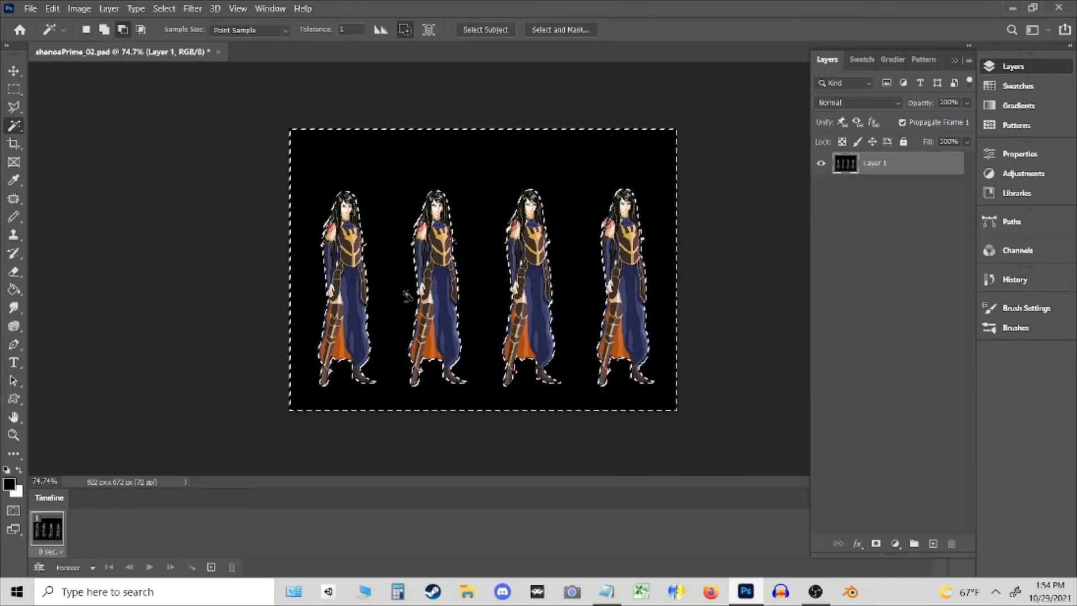
key("ctrl+d")
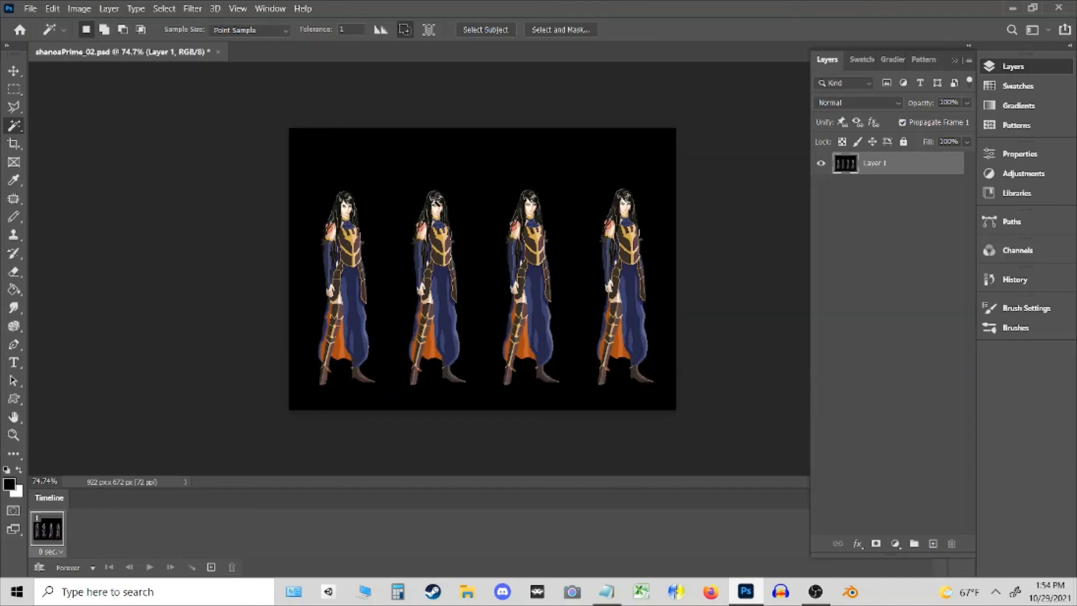
left_click(274, 171)
key("ctrl+z")
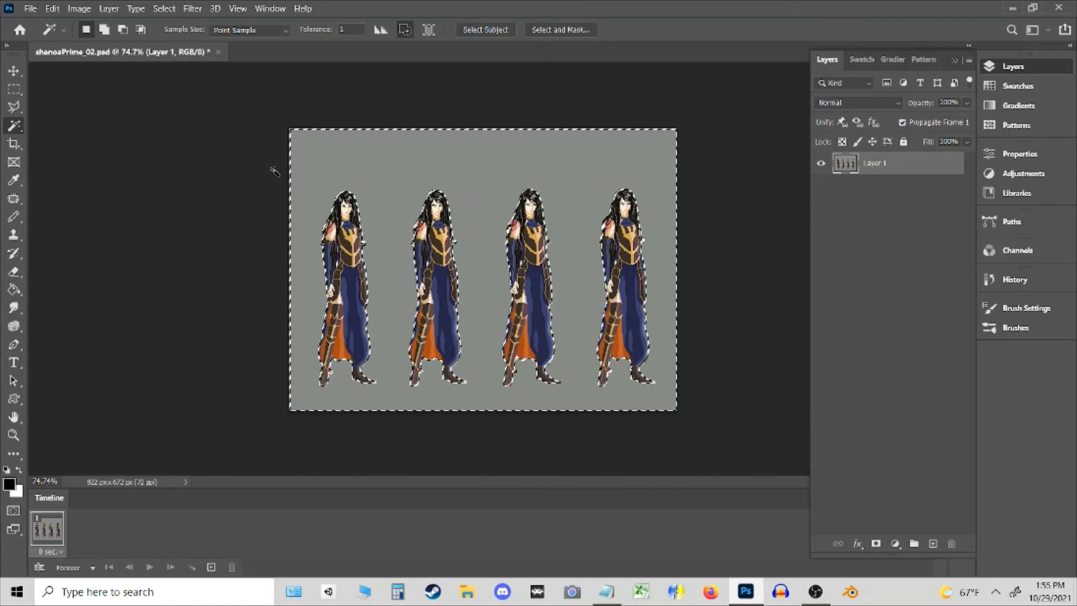
- Reopen shanoaIdle.psd from File > Open Recent
key("s")
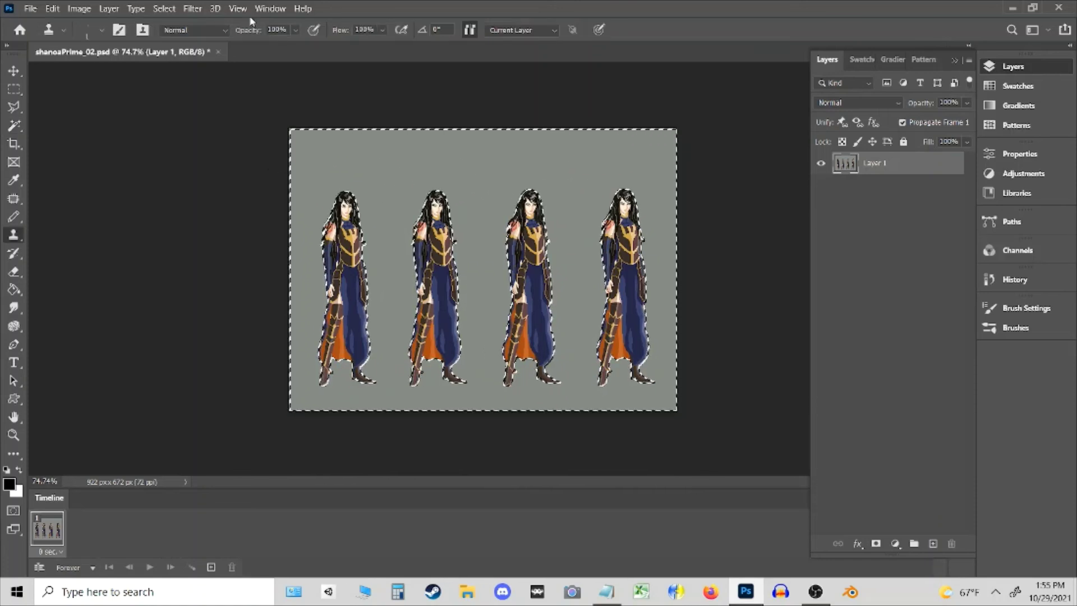
left_click(31, 9)
mouse_move(78, 87)
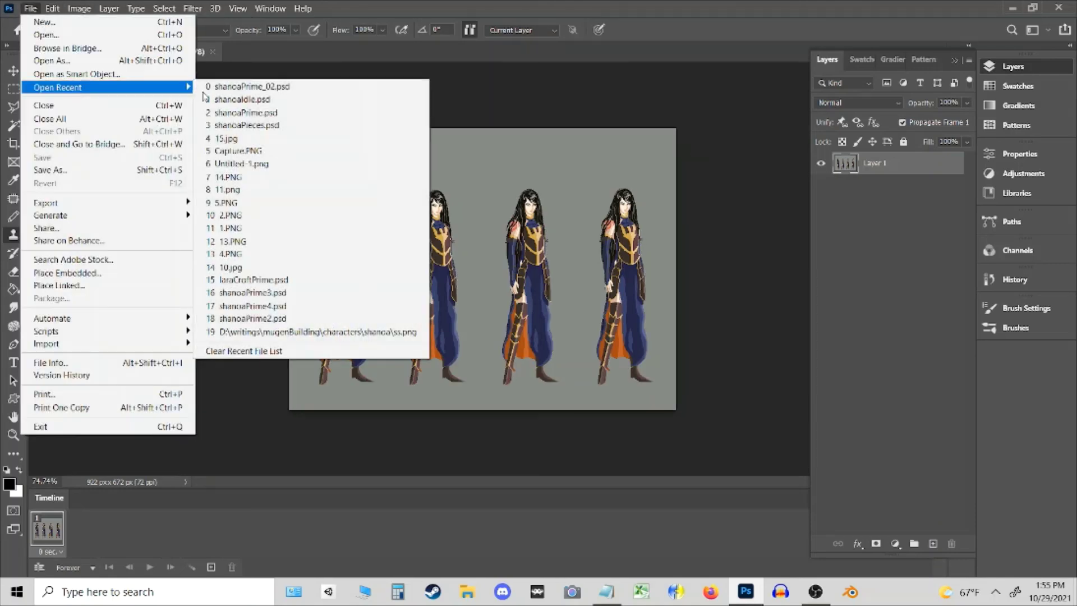
left_click(234, 103)
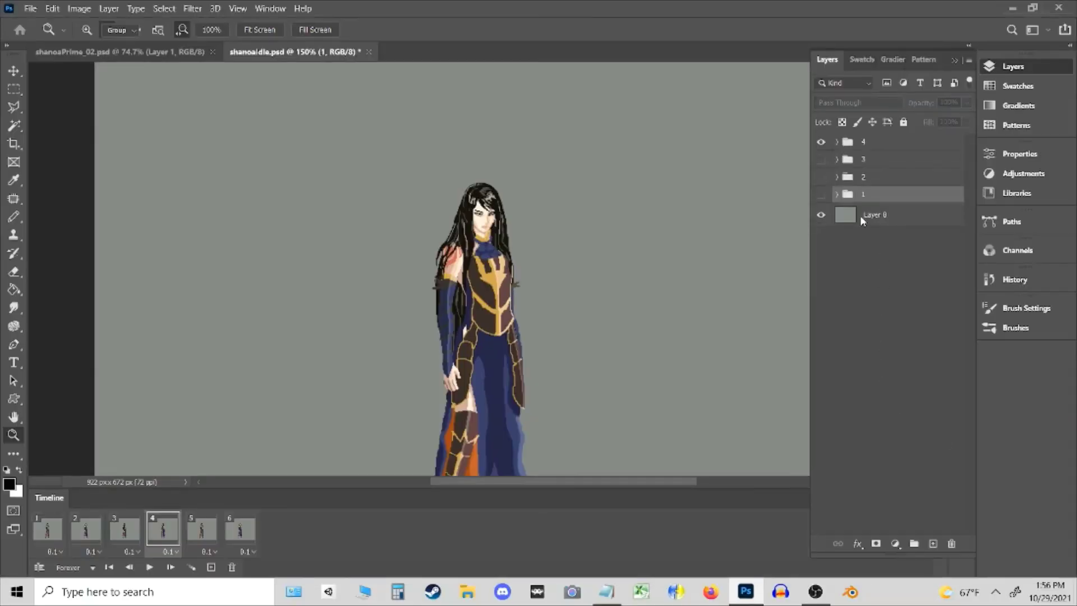
- Expand group 4 and nudge the midSpine layer up one pixel
left_click(848, 161)
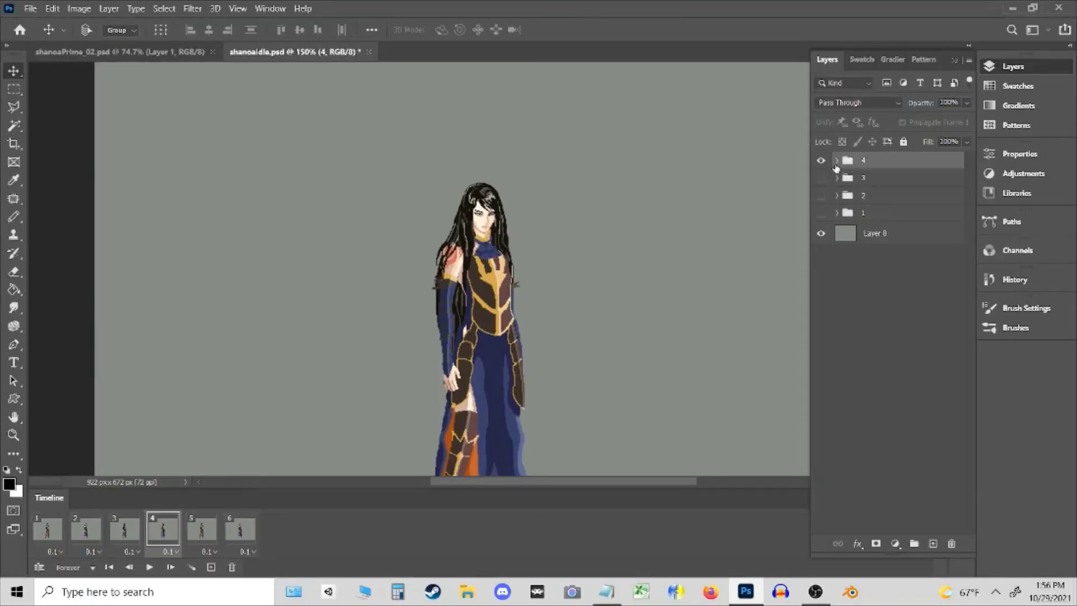
left_click(837, 161)
left_click(889, 296)
scroll(561, 292, "up", 5)
left_click_drag(581, 290, 581, 284)
key("z")
left_click_drag(490, 413, 531, 411)
- Copy a 1 px strip along the gap to a new layer, shift it down, and merge with upperSpine
key("i")
key("m")
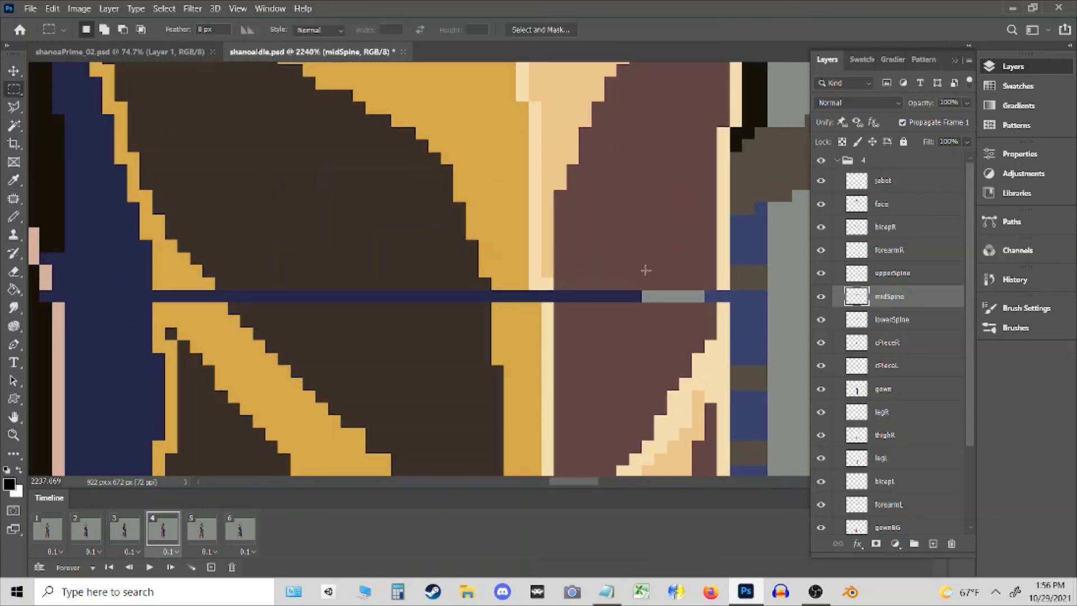
left_click_drag(729, 290, 168, 282)
key("ctrl+j")
key("v")
left_click_drag(233, 293, 235, 306)
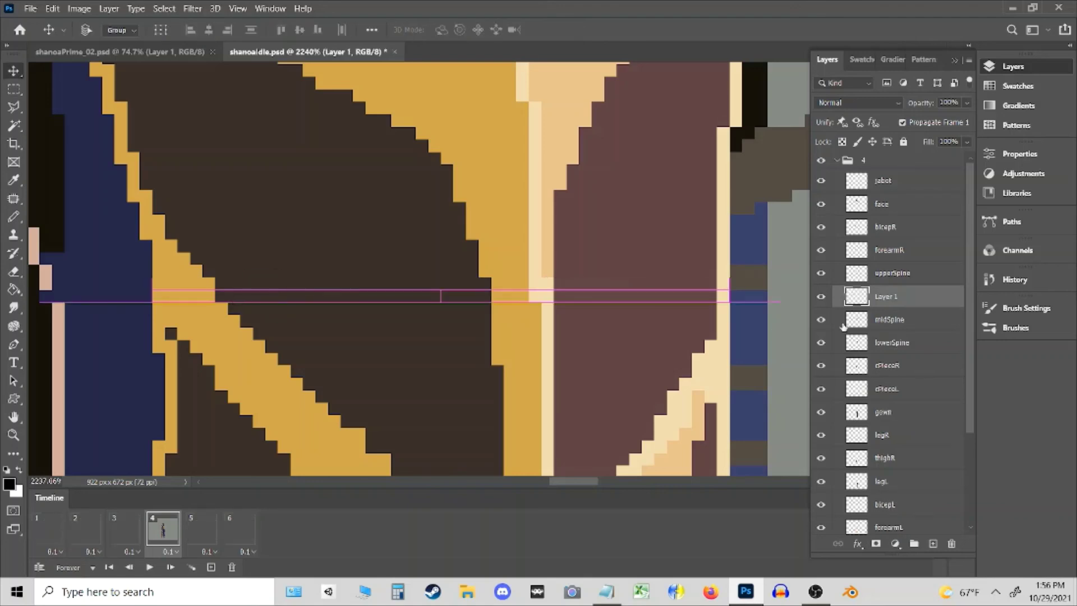
right_click(919, 296)
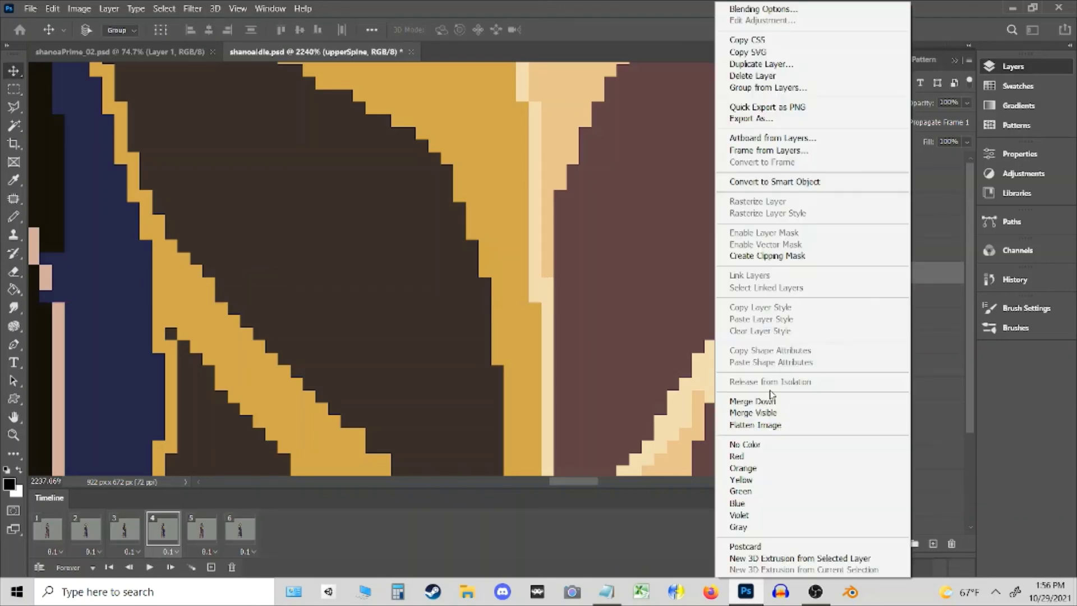
left_click(770, 401)
key("ctrl+0")
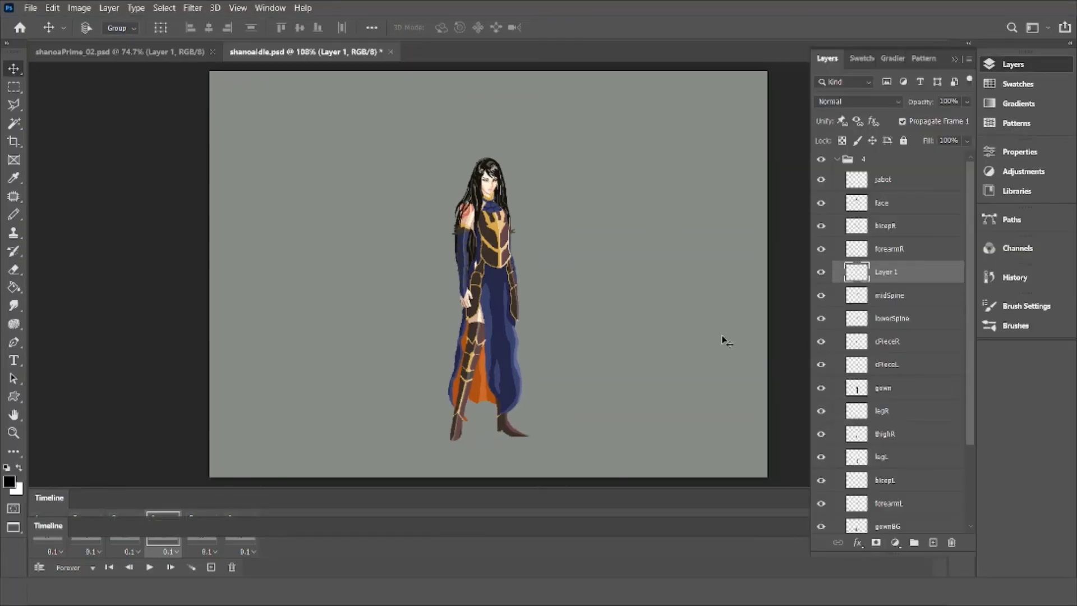
- Switch to full-screen view and open the File menu to close the document
key("f")
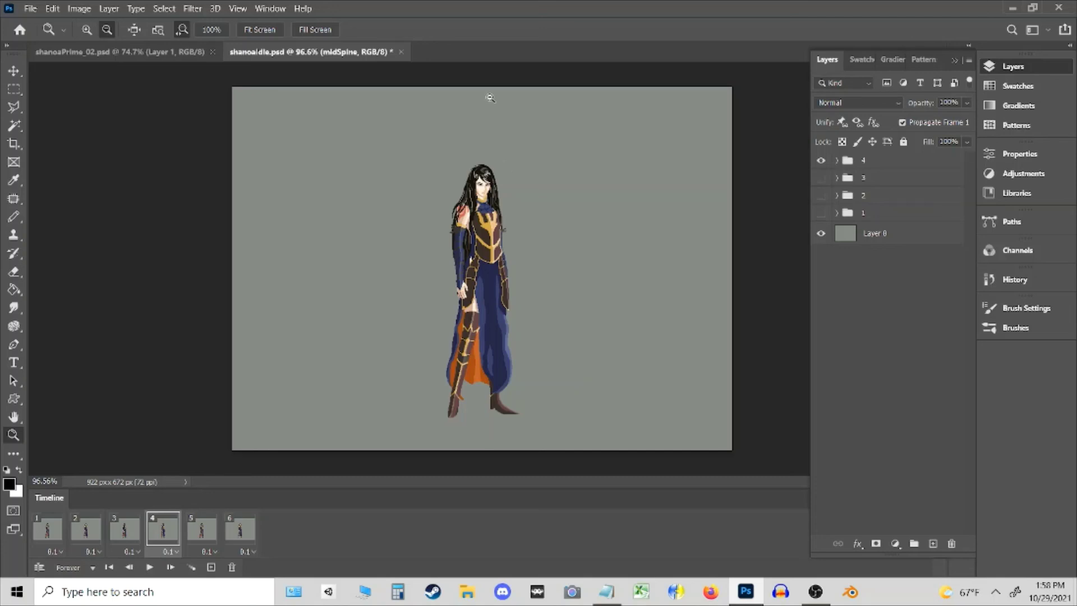
left_click(30, 8)
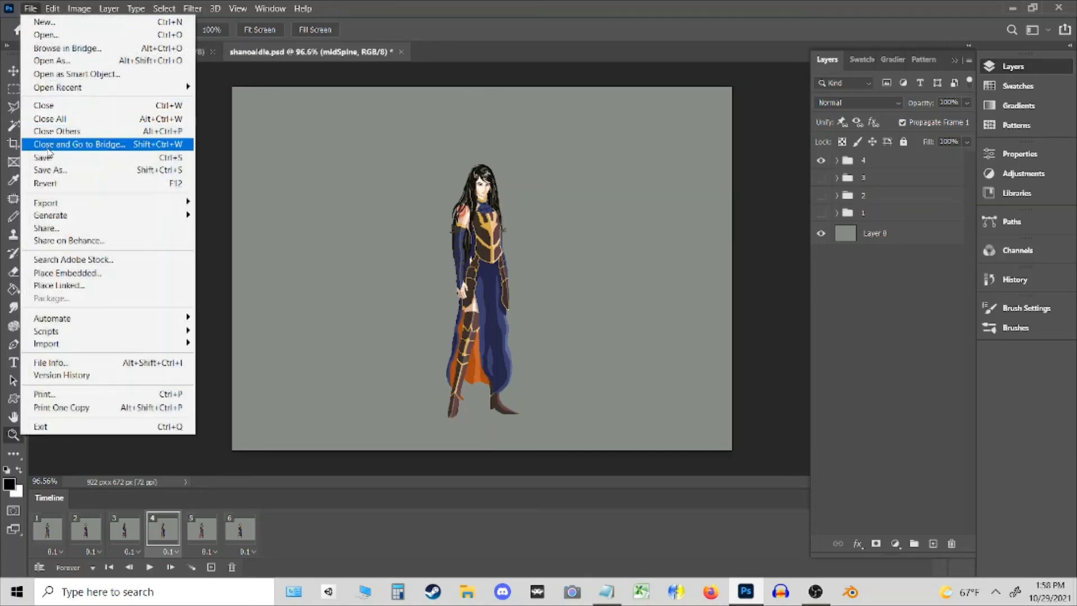